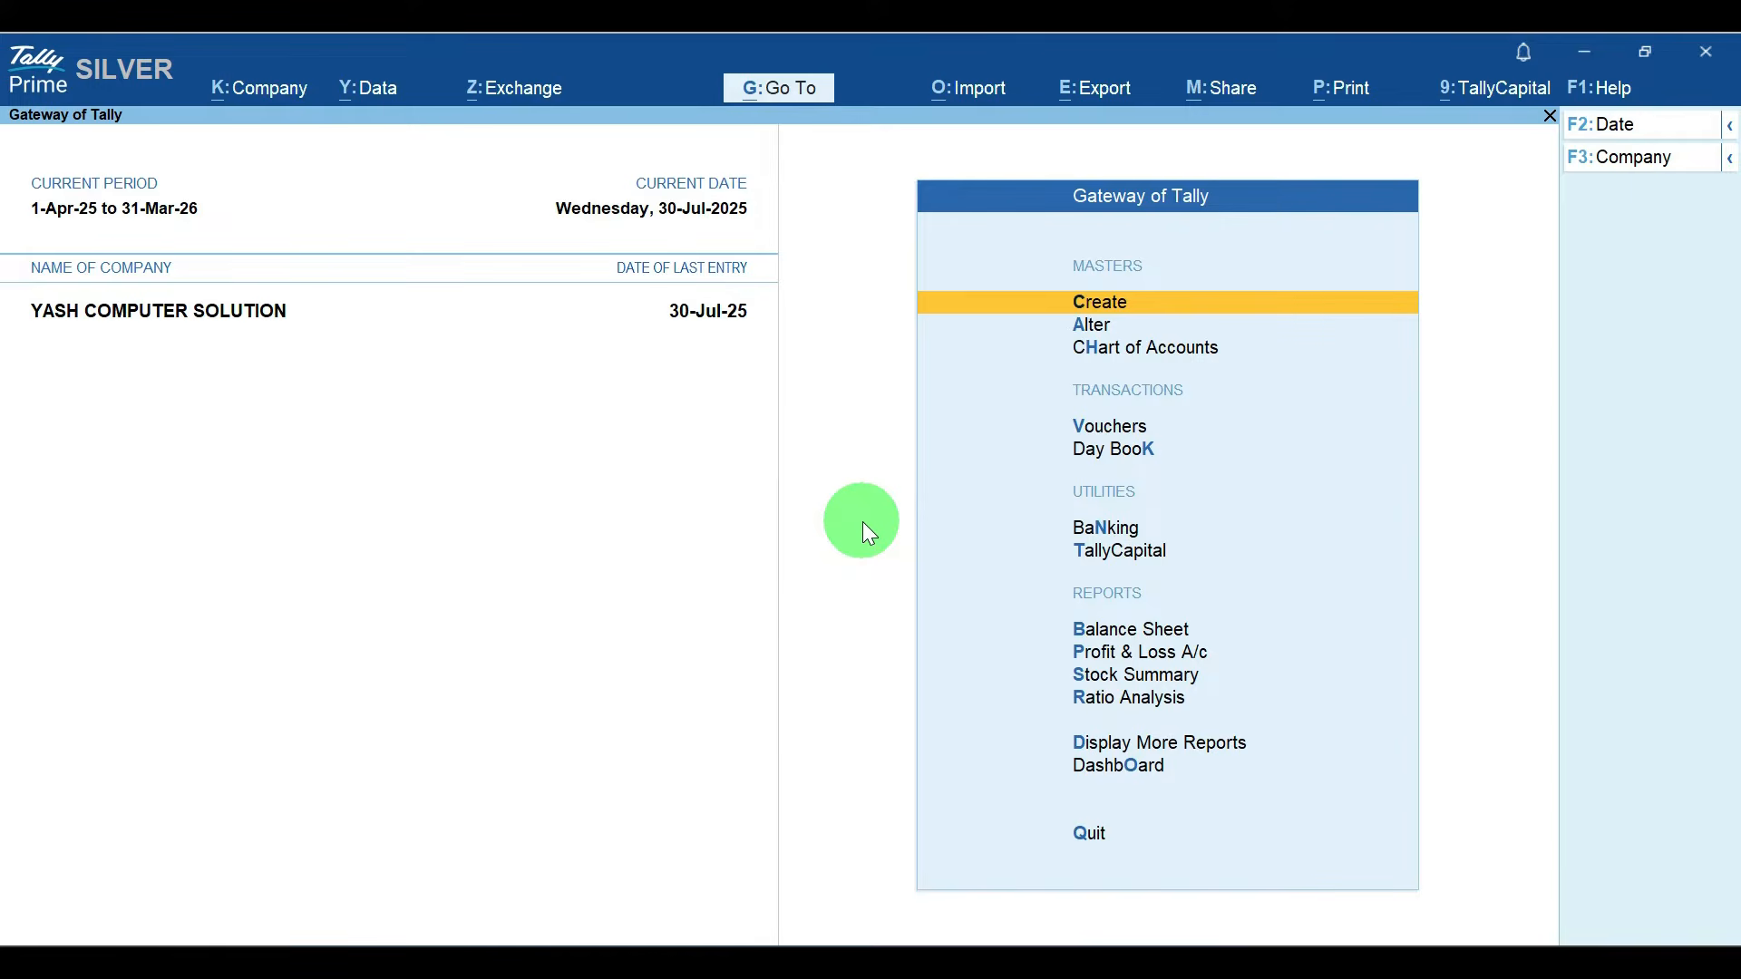
Step: Open the Sales Register and confirm its reporting period starting 1-4-2025
{"action": "key", "text": "d"}
{"action": "key", "text": "a"}
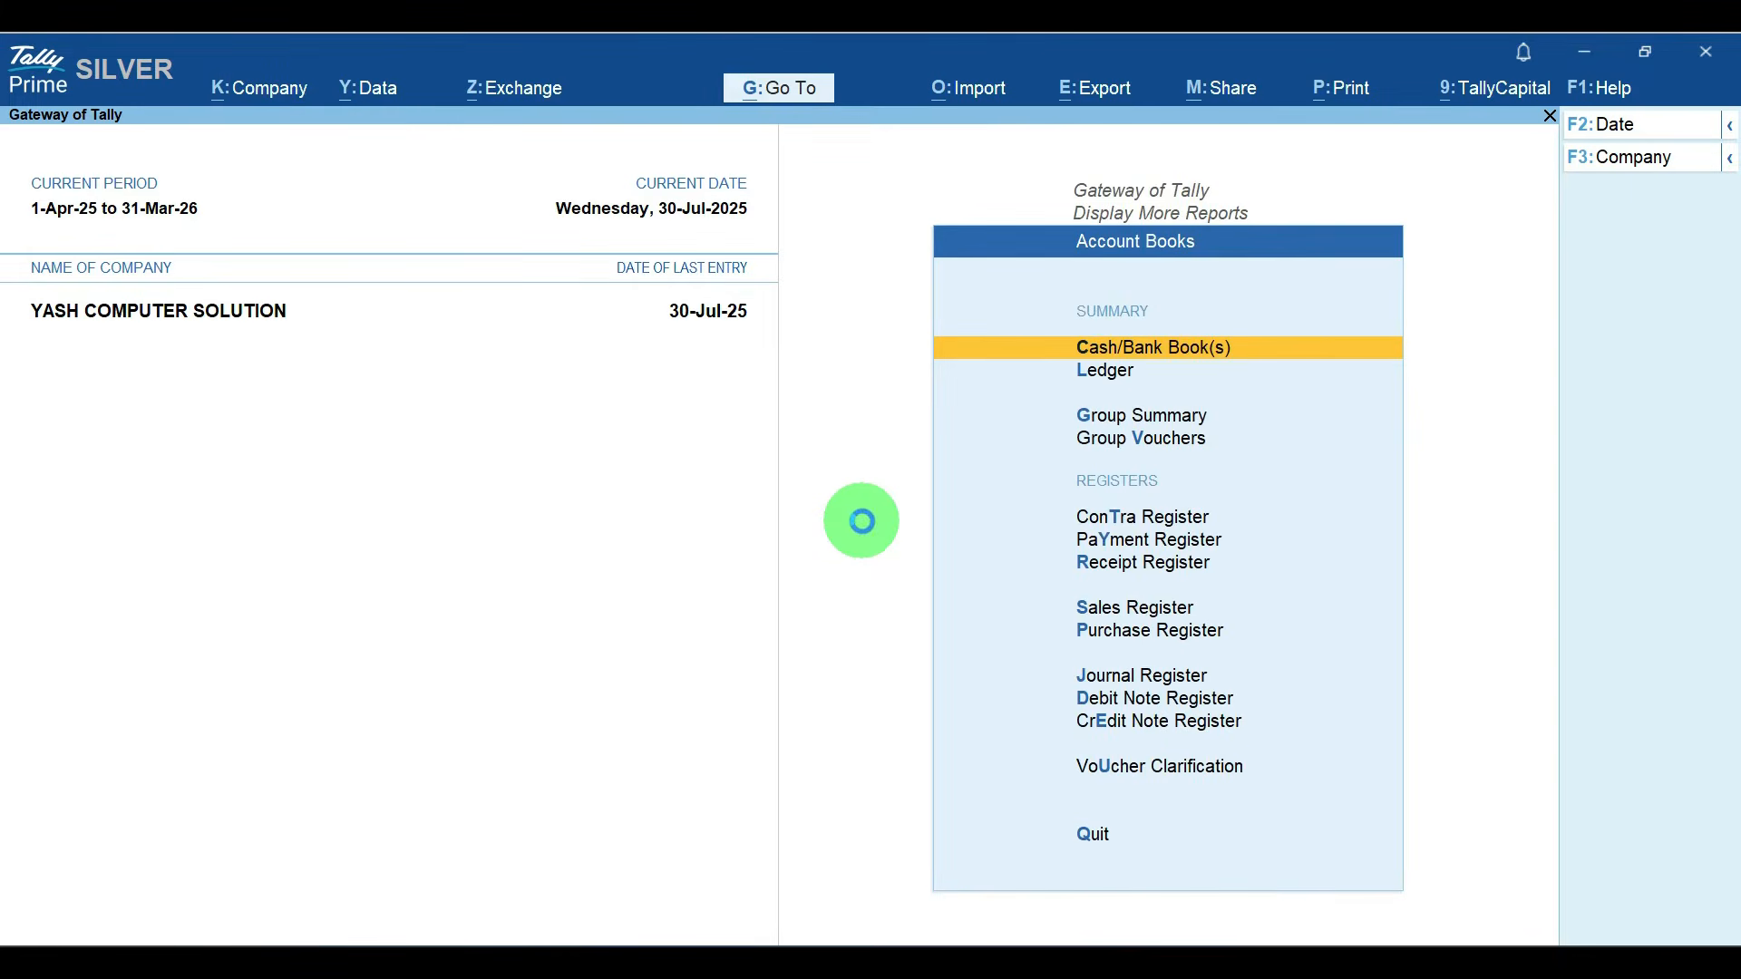
{"action": "key", "text": "s"}
{"action": "key", "text": "alt+F2"}
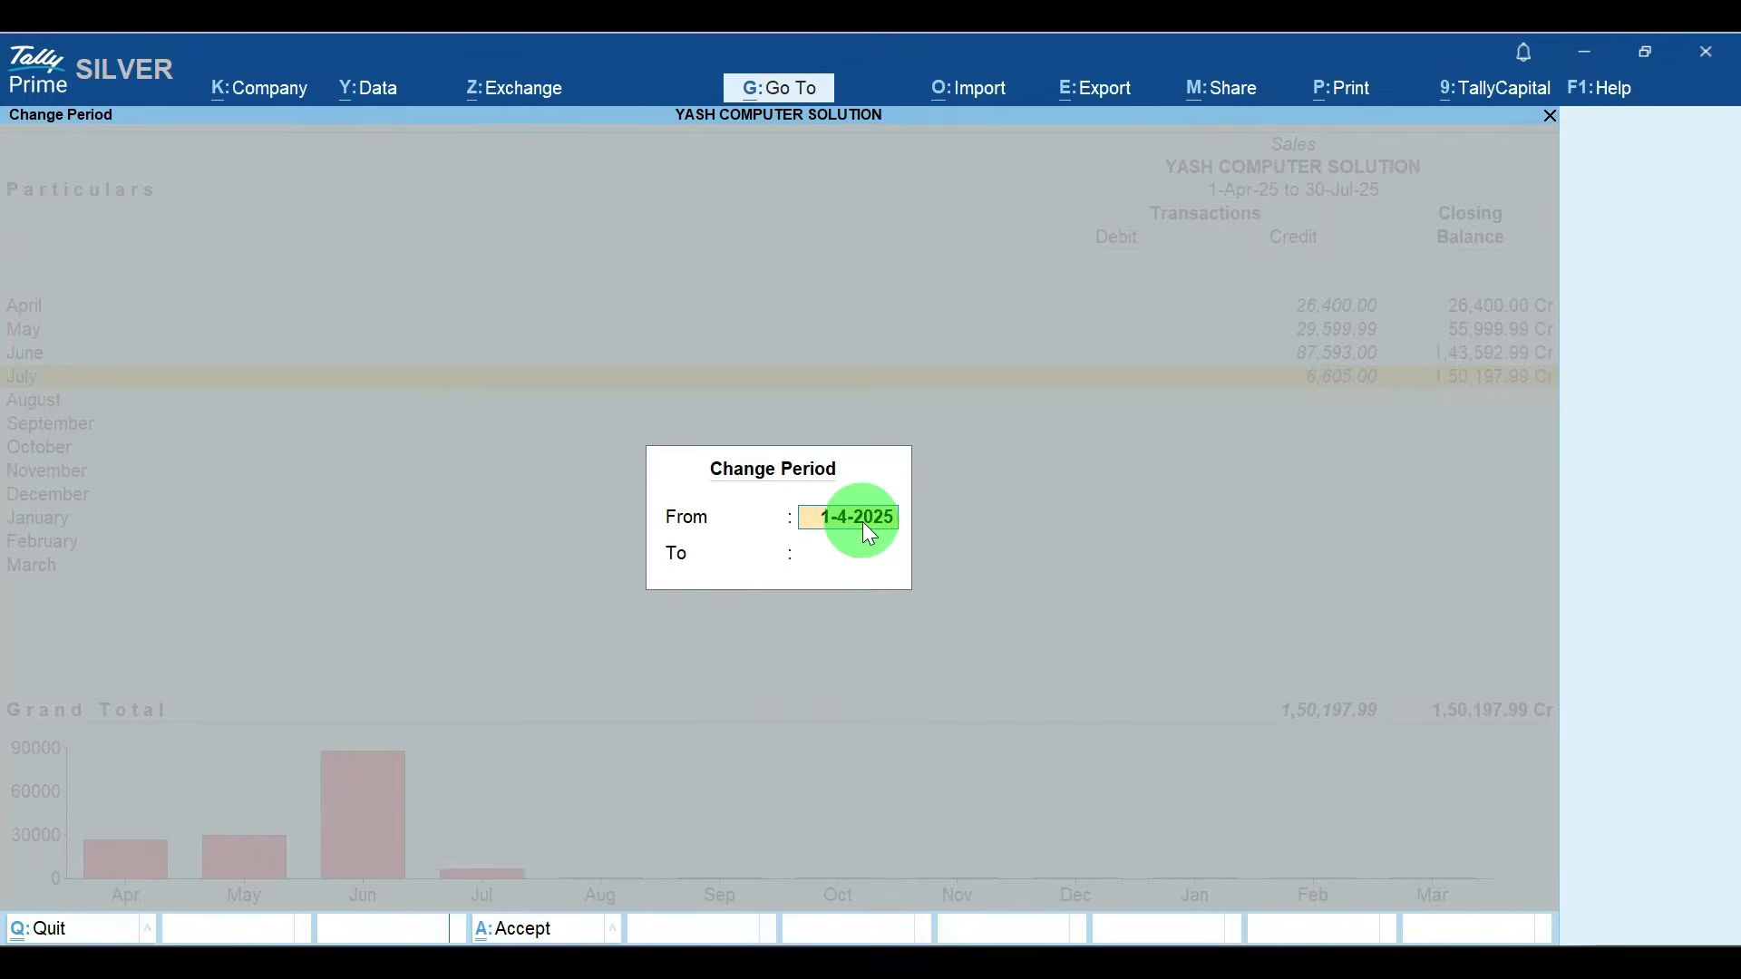
{"action": "key", "text": "Return"}
{"action": "key", "text": "Return"}
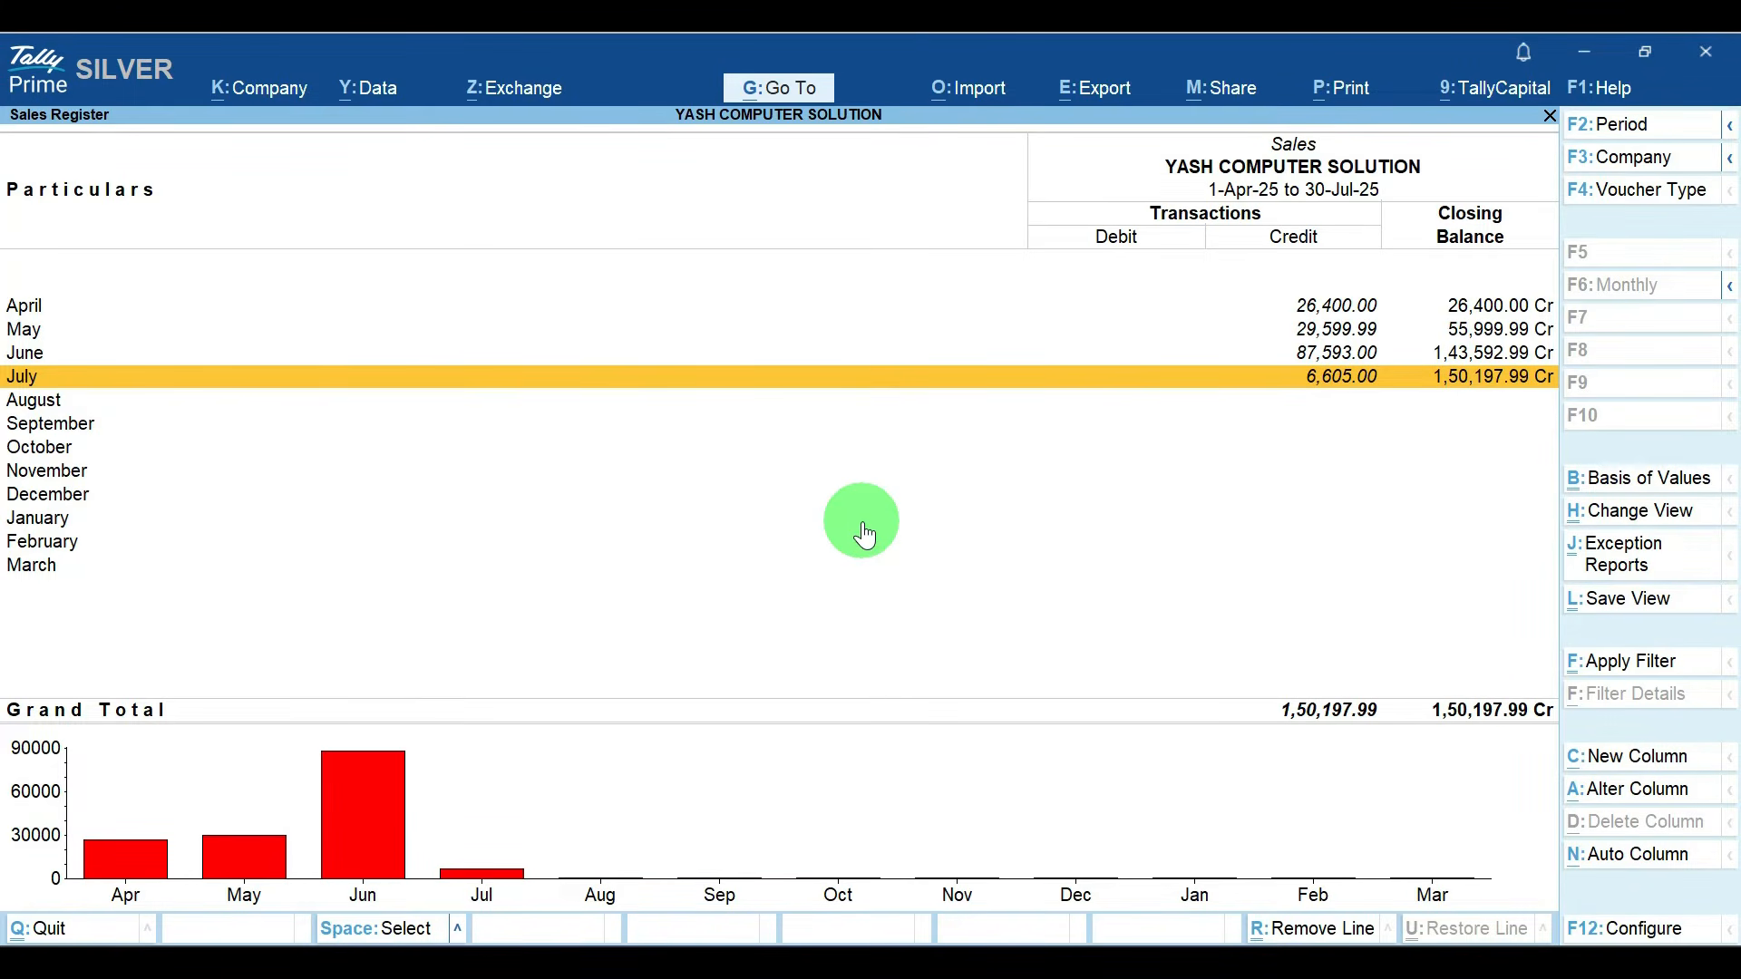
Step: Configure the Sales Register to use a yearly periodicity
{"action": "key", "text": "F12"}
{"action": "key", "text": "Return"}
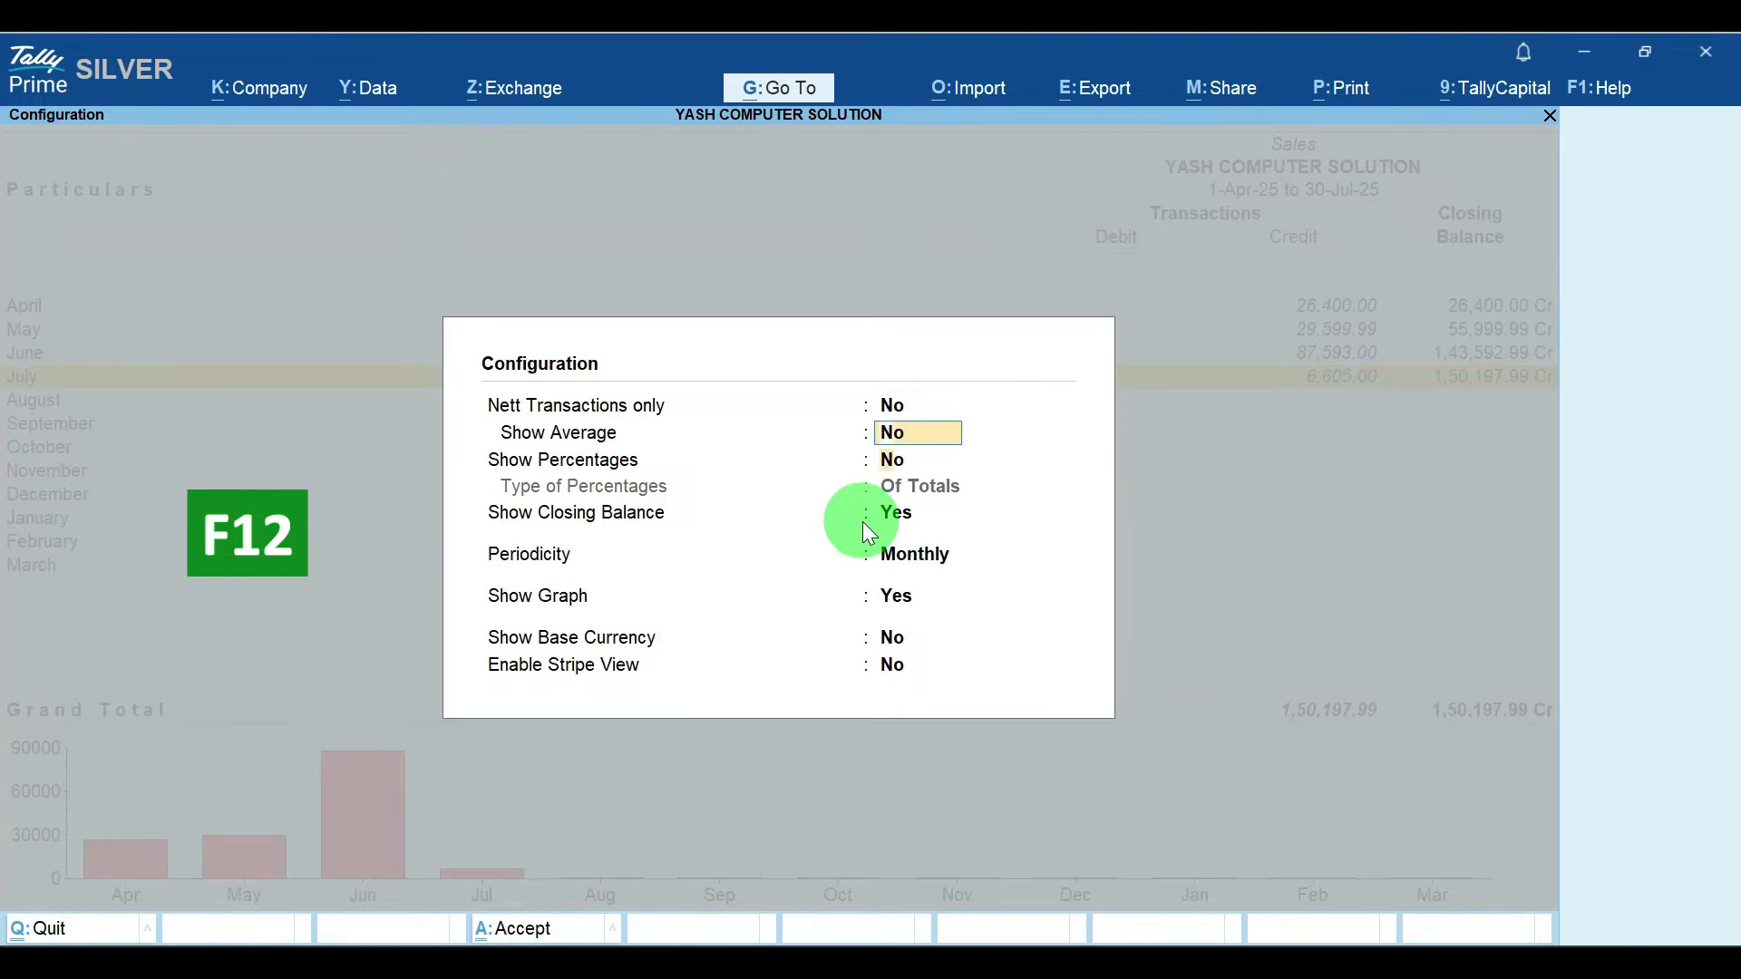
{"action": "key", "text": "Return"}
{"action": "key", "text": "Return"}
{"action": "key", "text": "Return"}
{"action": "key", "text": "Down"}
{"action": "key", "text": "Down"}
{"action": "key", "text": "Down"}
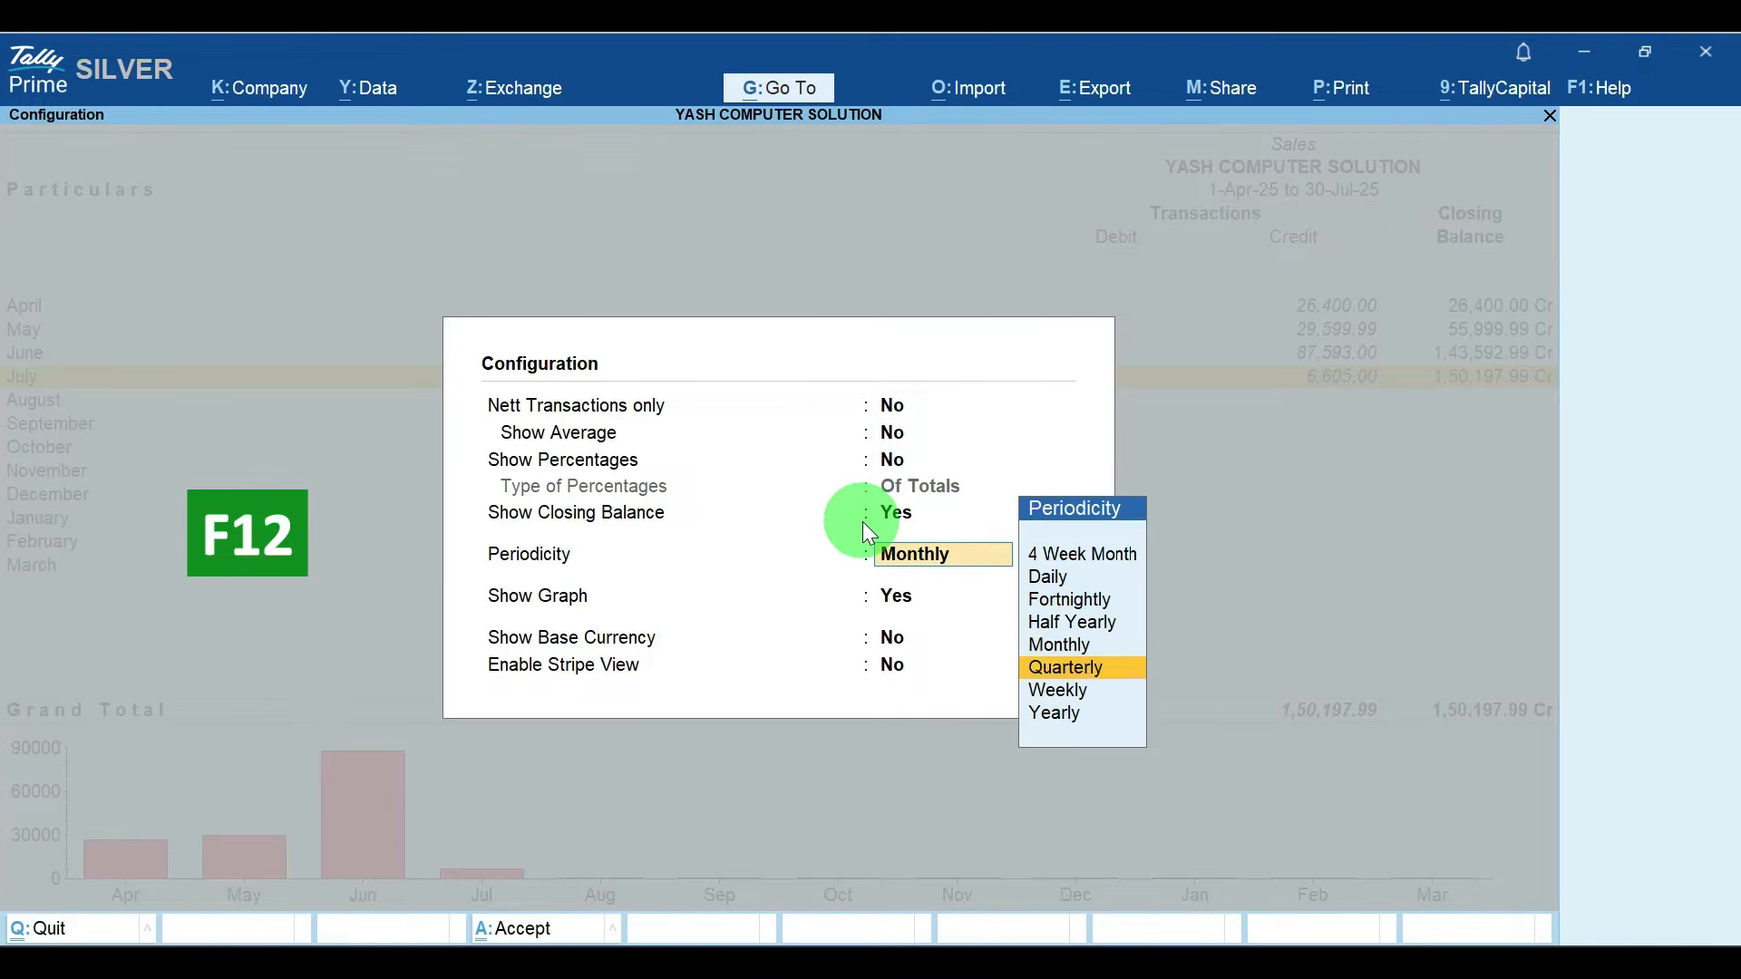
{"action": "key", "text": "Return"}
Step: Examine the voucher numbers of all sales vouchers for Apr-2025 to Mar-2026, then return to the Gateway of Tally
{"action": "key", "text": "Return"}
{"action": "key", "text": "Return"}
{"action": "key", "text": "Return"}
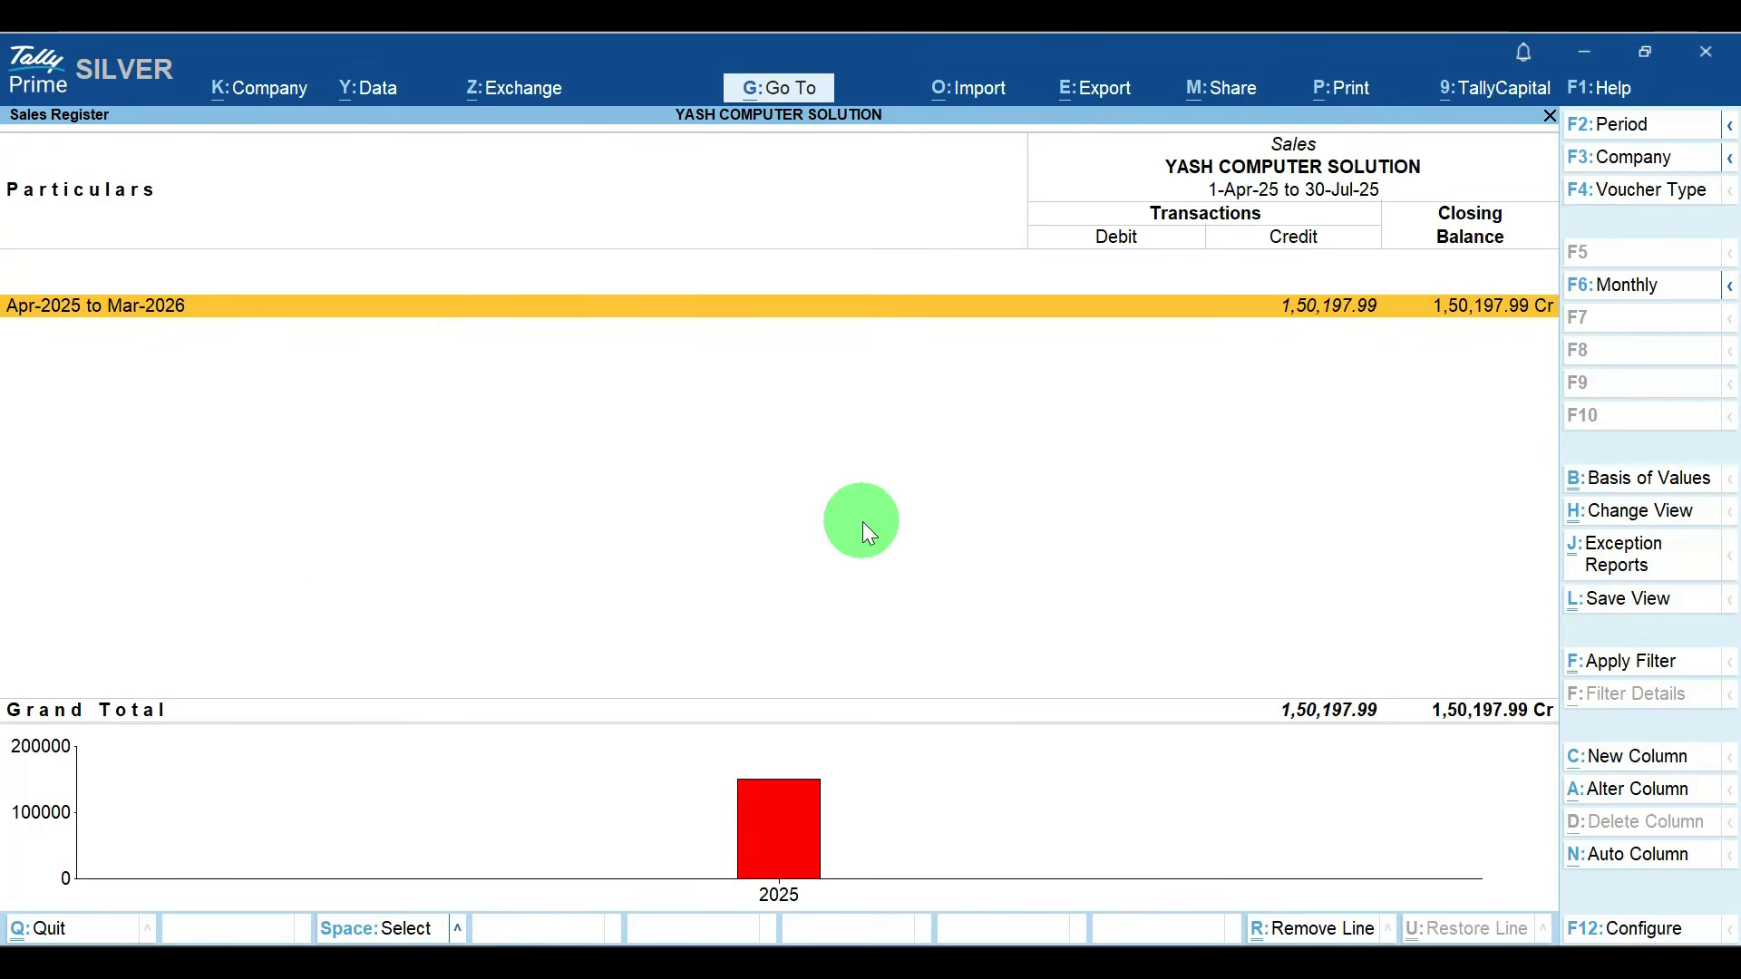
{"action": "key", "text": "Return"}
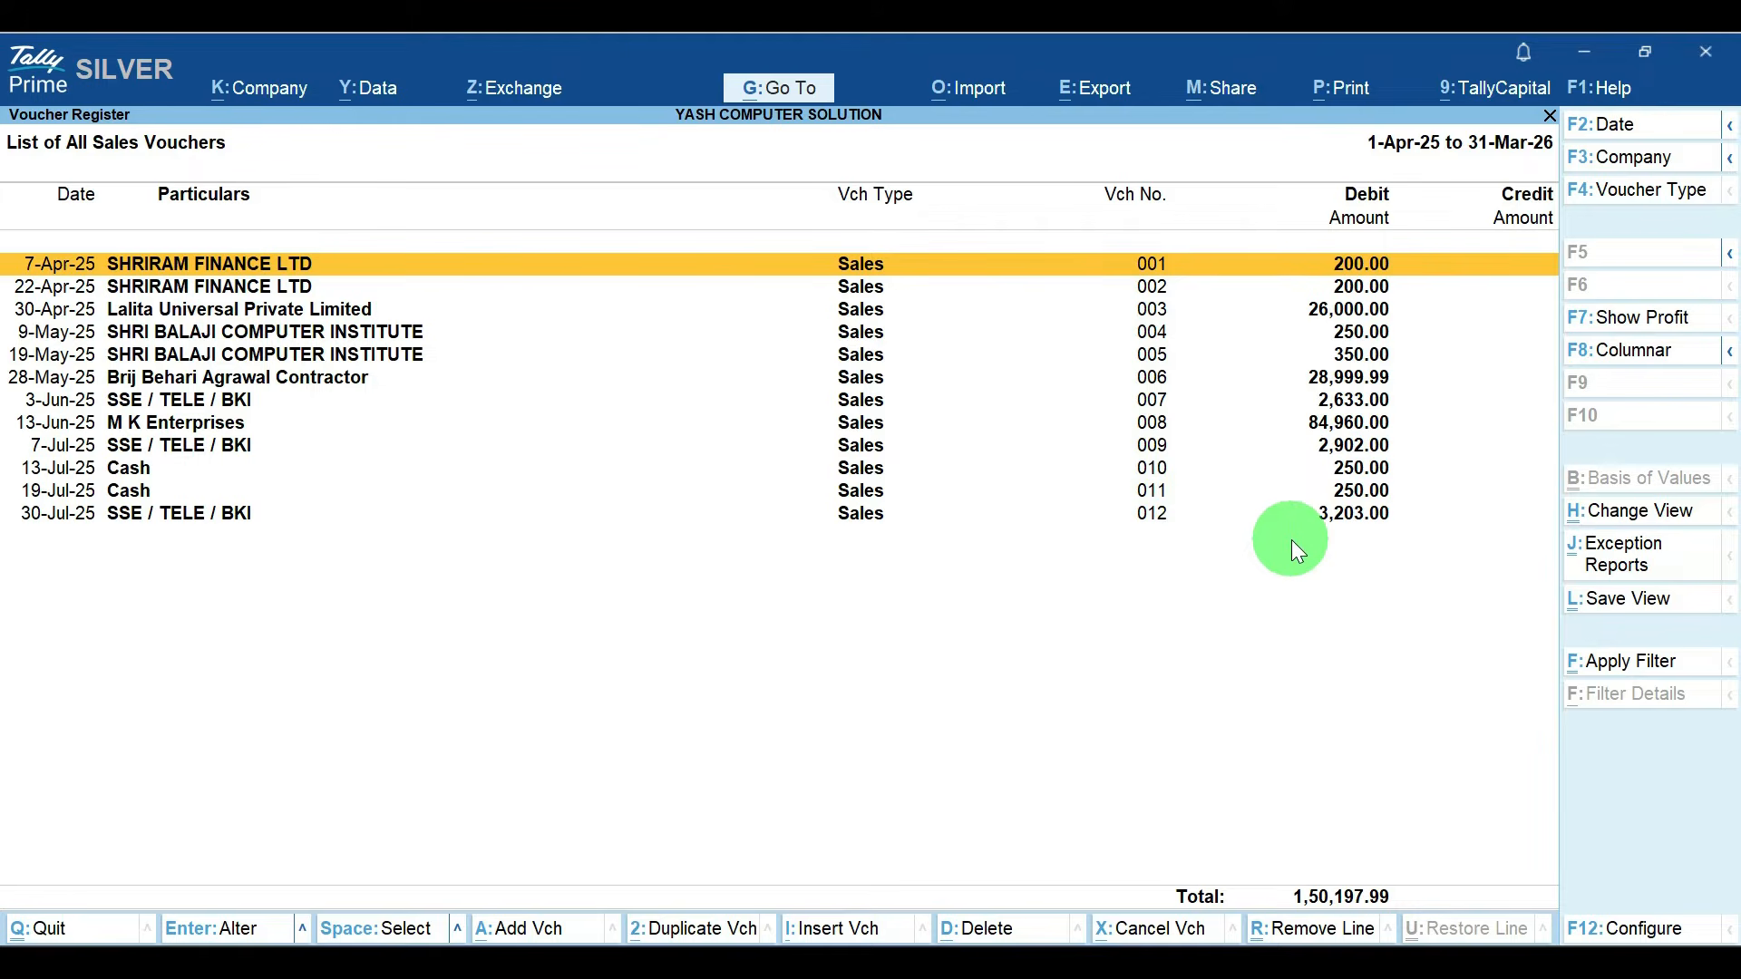
{"action": "key", "text": "Down"}
{"action": "key", "text": "Down"}
{"action": "key", "text": "Down"}
{"action": "key", "text": "Down"}
{"action": "key", "text": "Down"}
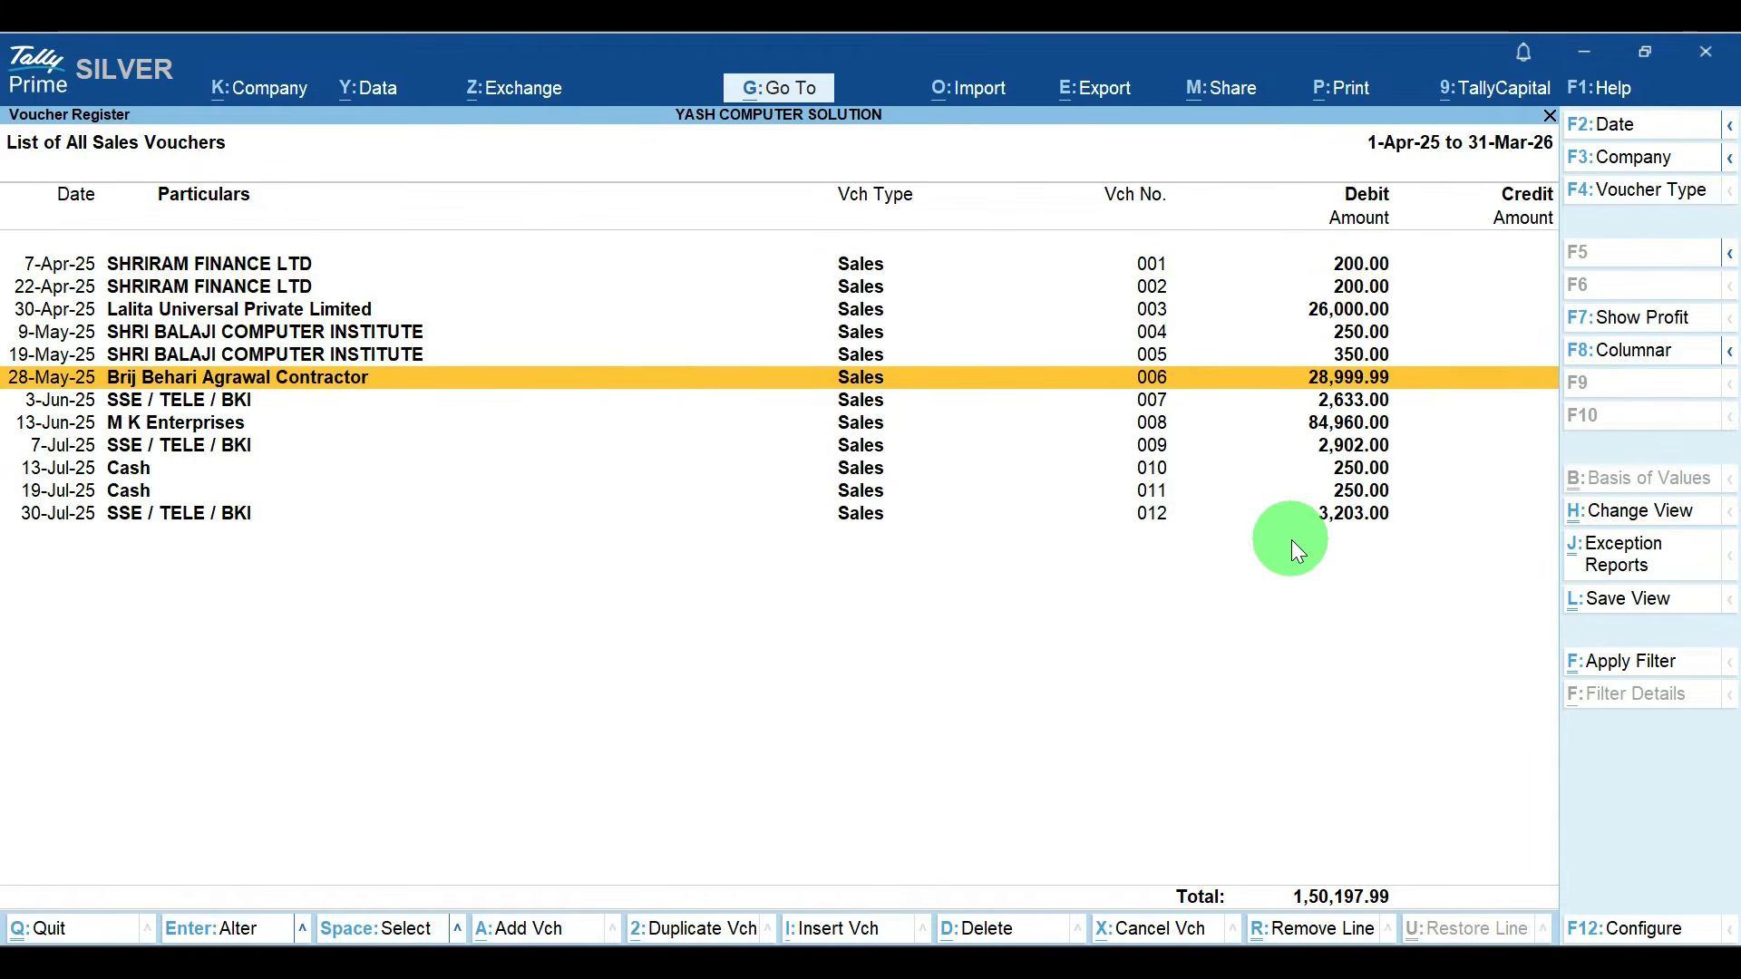
{"action": "key", "text": "Down"}
{"action": "key", "text": "Down"}
{"action": "key", "text": "Down"}
{"action": "key", "text": "Down"}
{"action": "key", "text": "Down"}
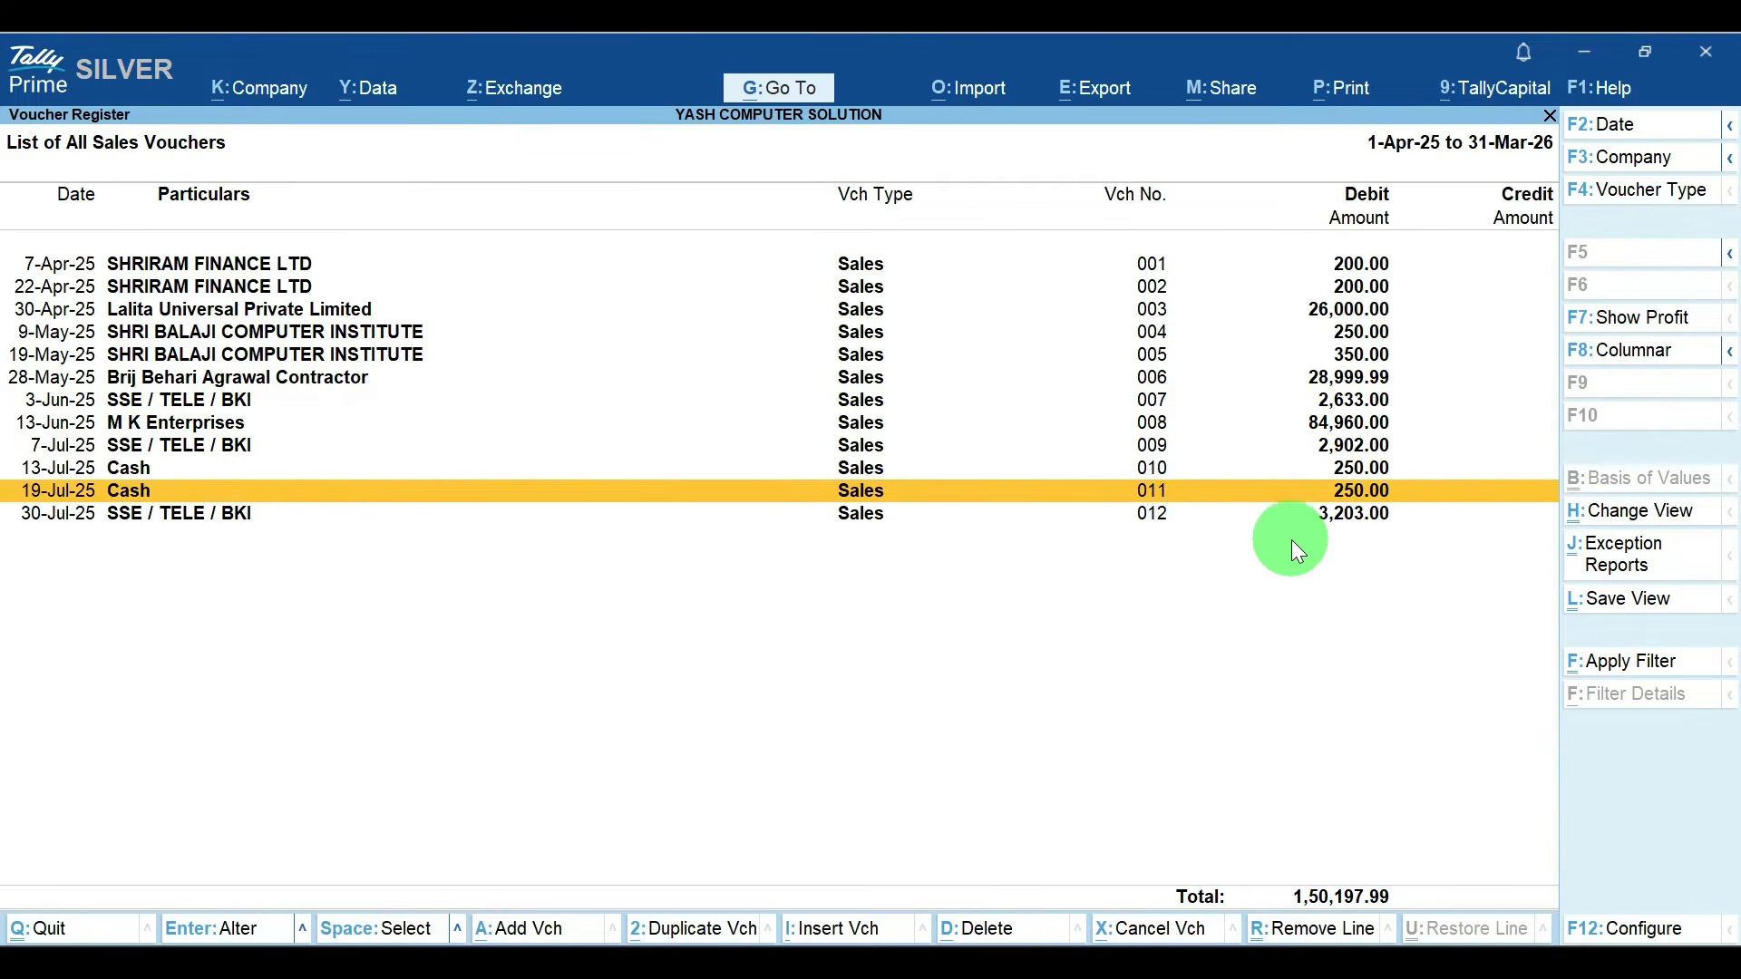
{"action": "key", "text": "Down"}
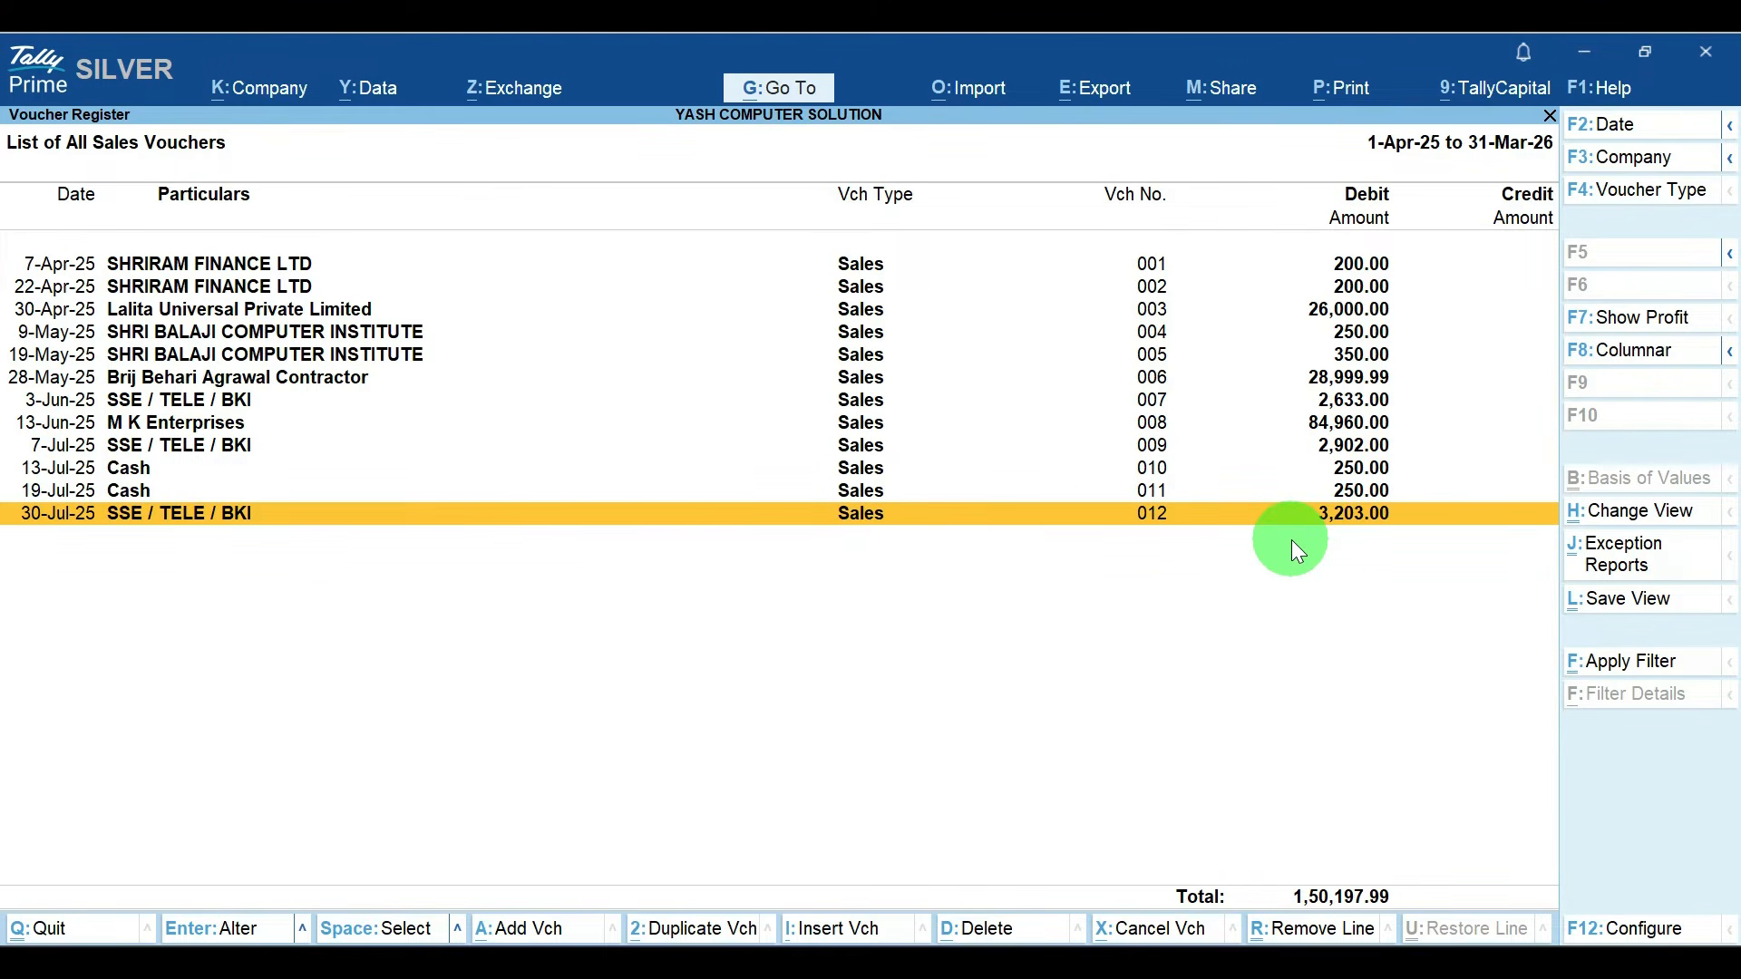
{"action": "key", "text": "Up"}
{"action": "key", "text": "Up"}
{"action": "key", "text": "Up"}
{"action": "key", "text": "Up"}
{"action": "key", "text": "Up"}
{"action": "key", "text": "Up"}
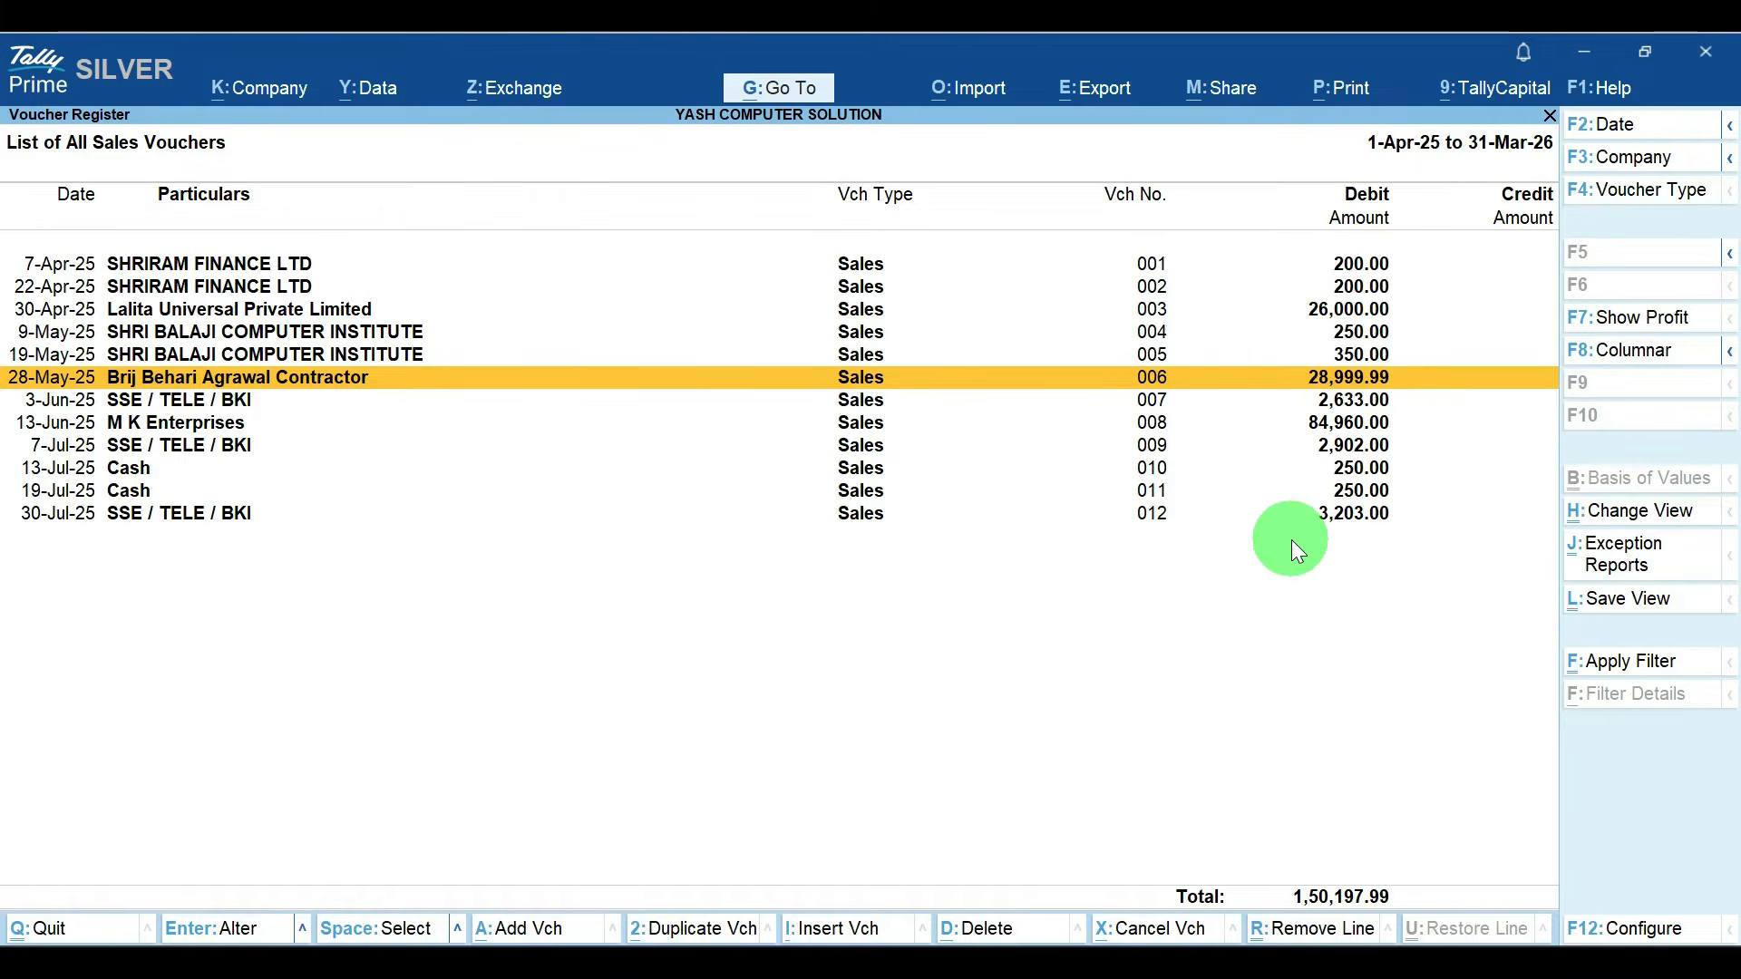
{"action": "key", "text": "Escape"}
{"action": "key", "text": "Escape"}
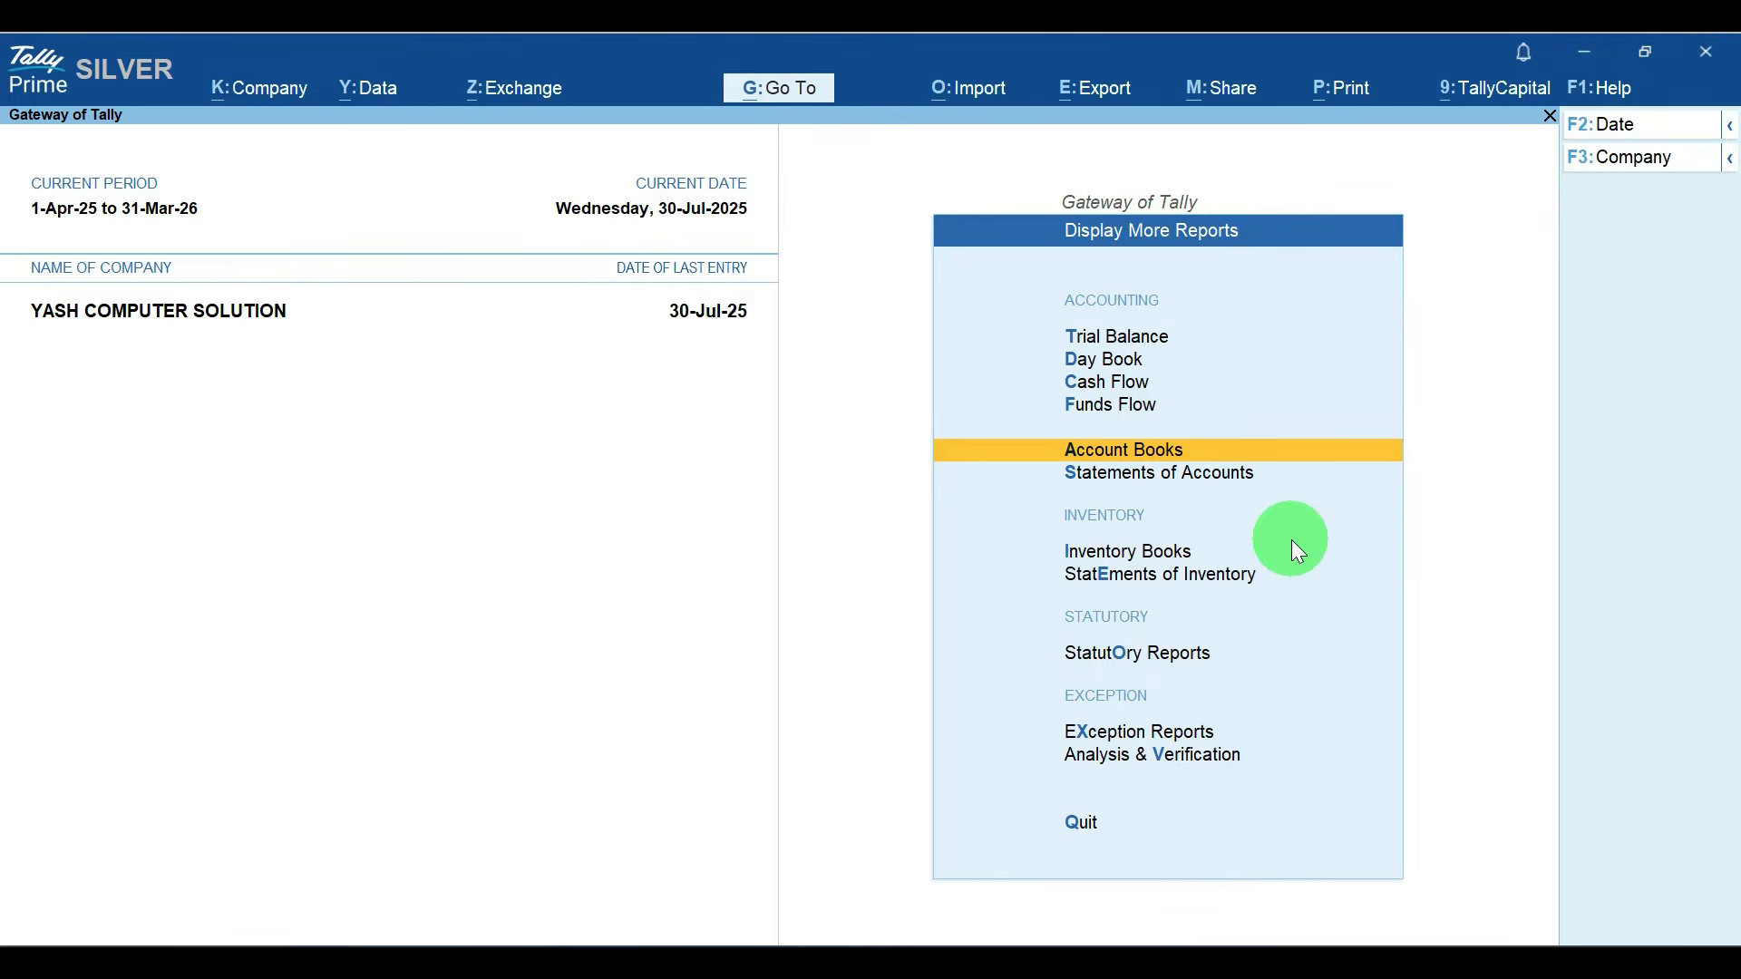
{"action": "key", "text": "Escape"}
{"action": "key", "text": "Escape"}
{"action": "key", "text": "Escape"}
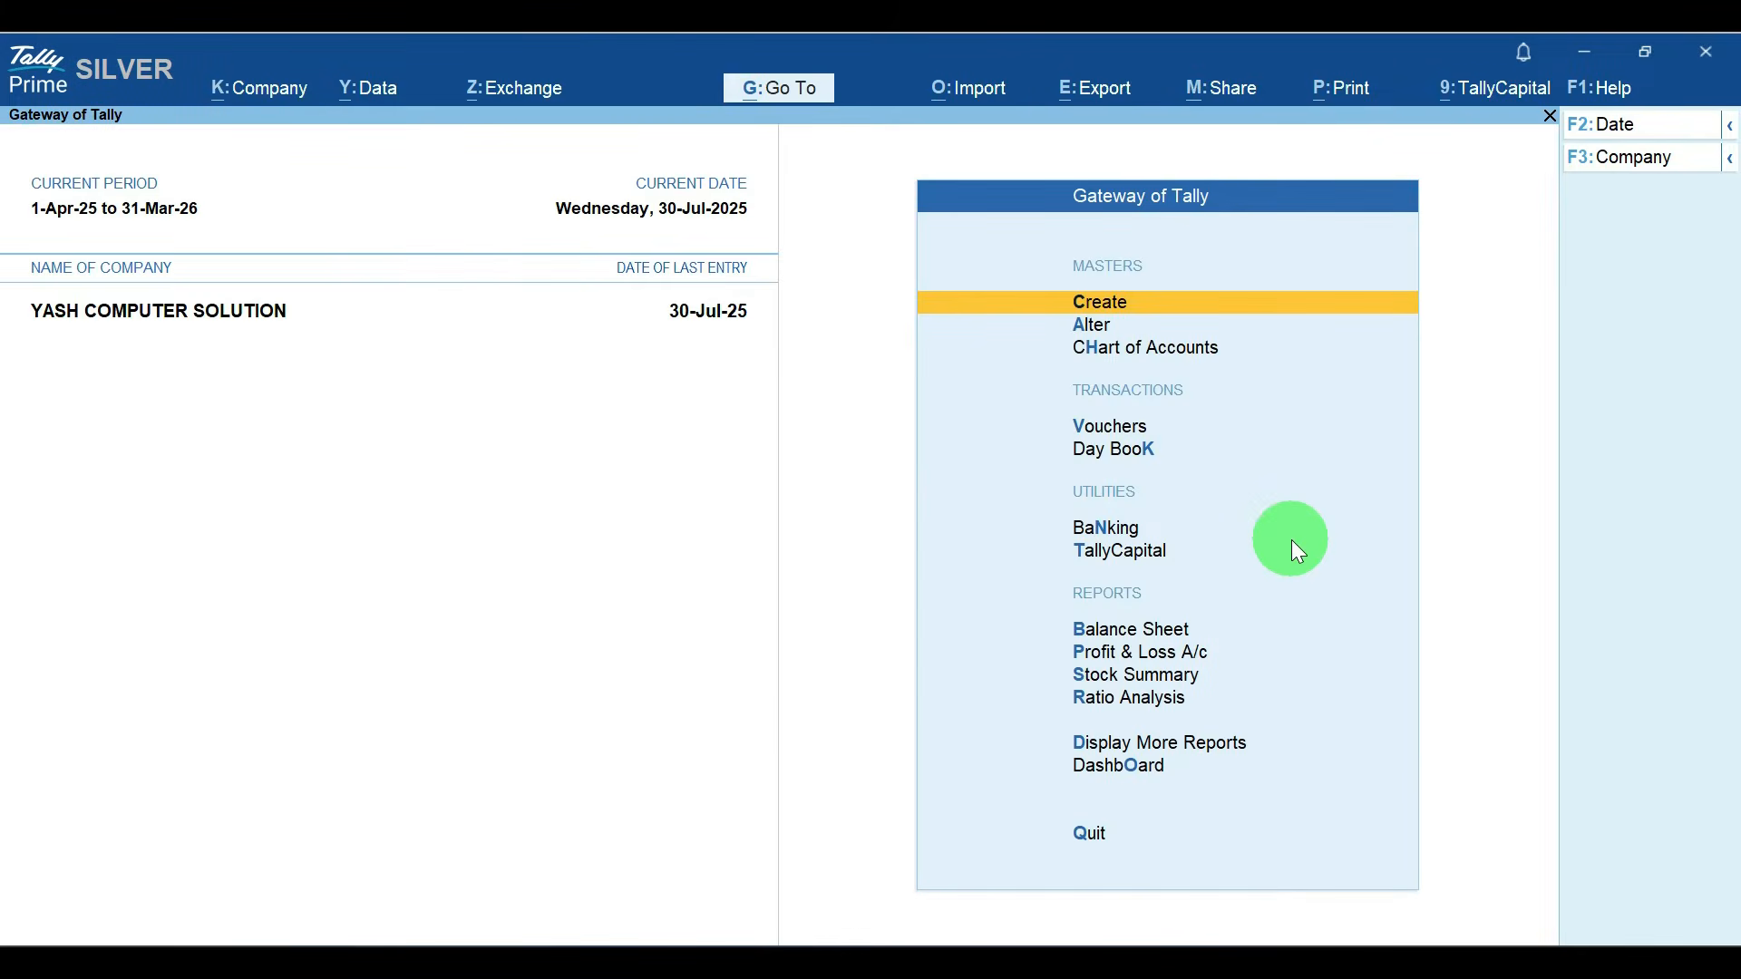
Step: Start a new sales voucher and set its voucher number to 016
{"action": "key", "text": "v"}
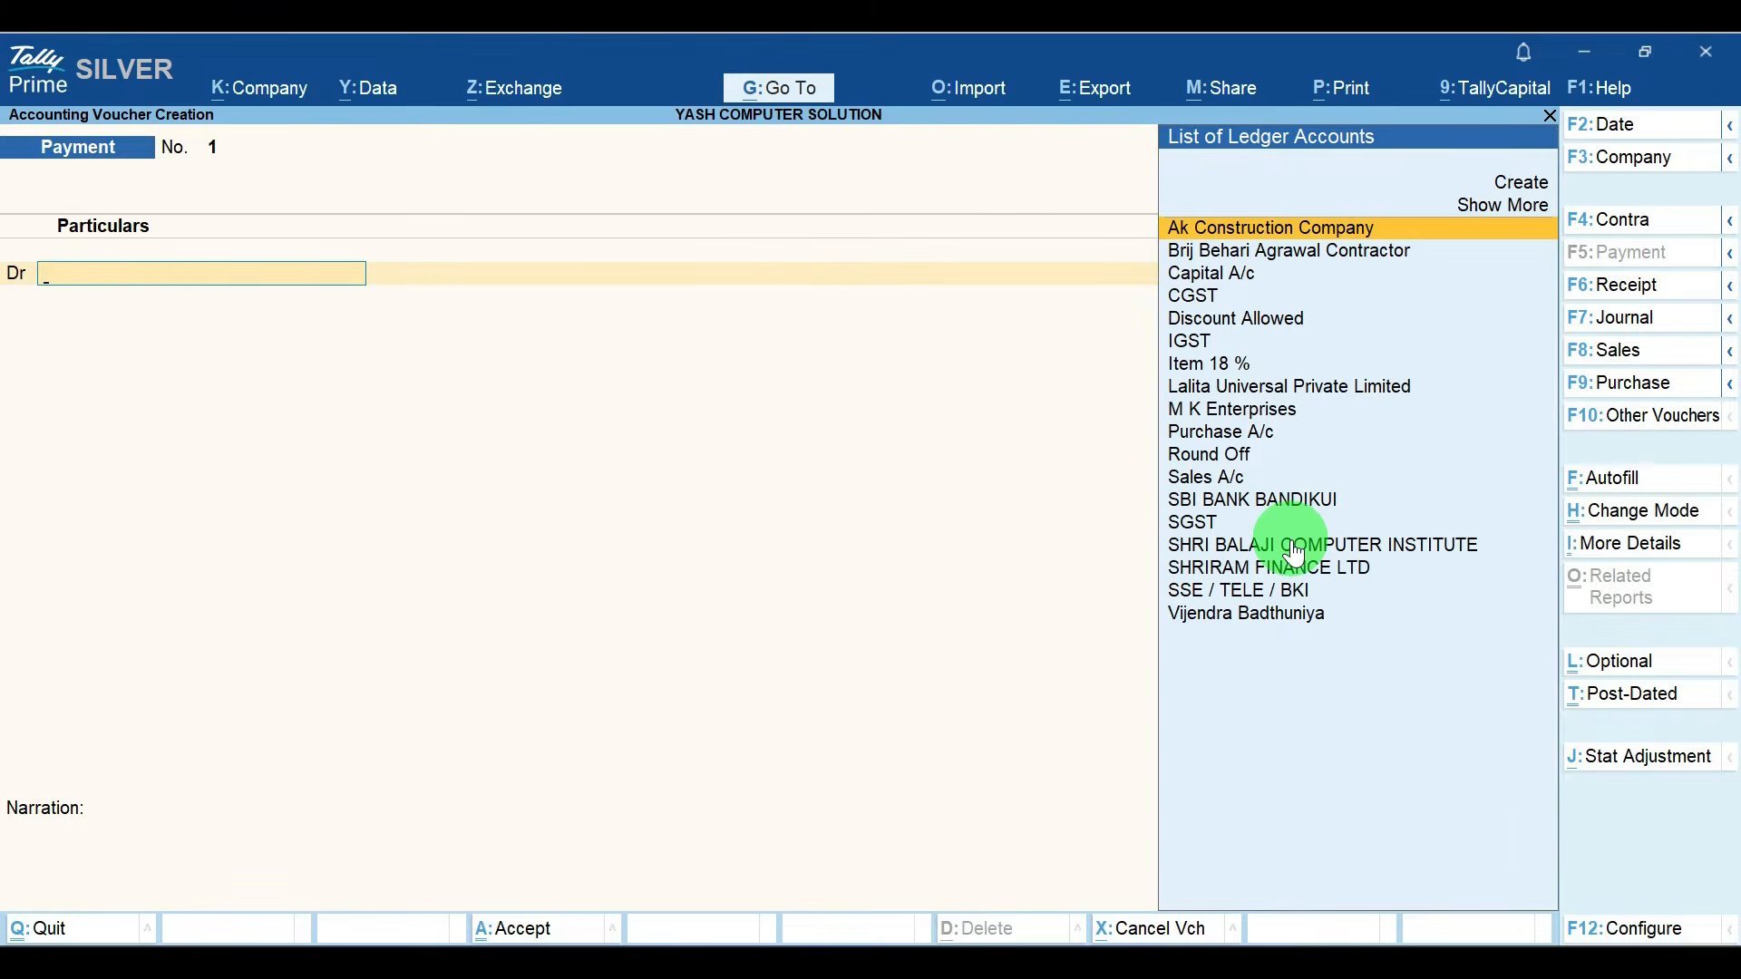
{"action": "key", "text": "F8"}
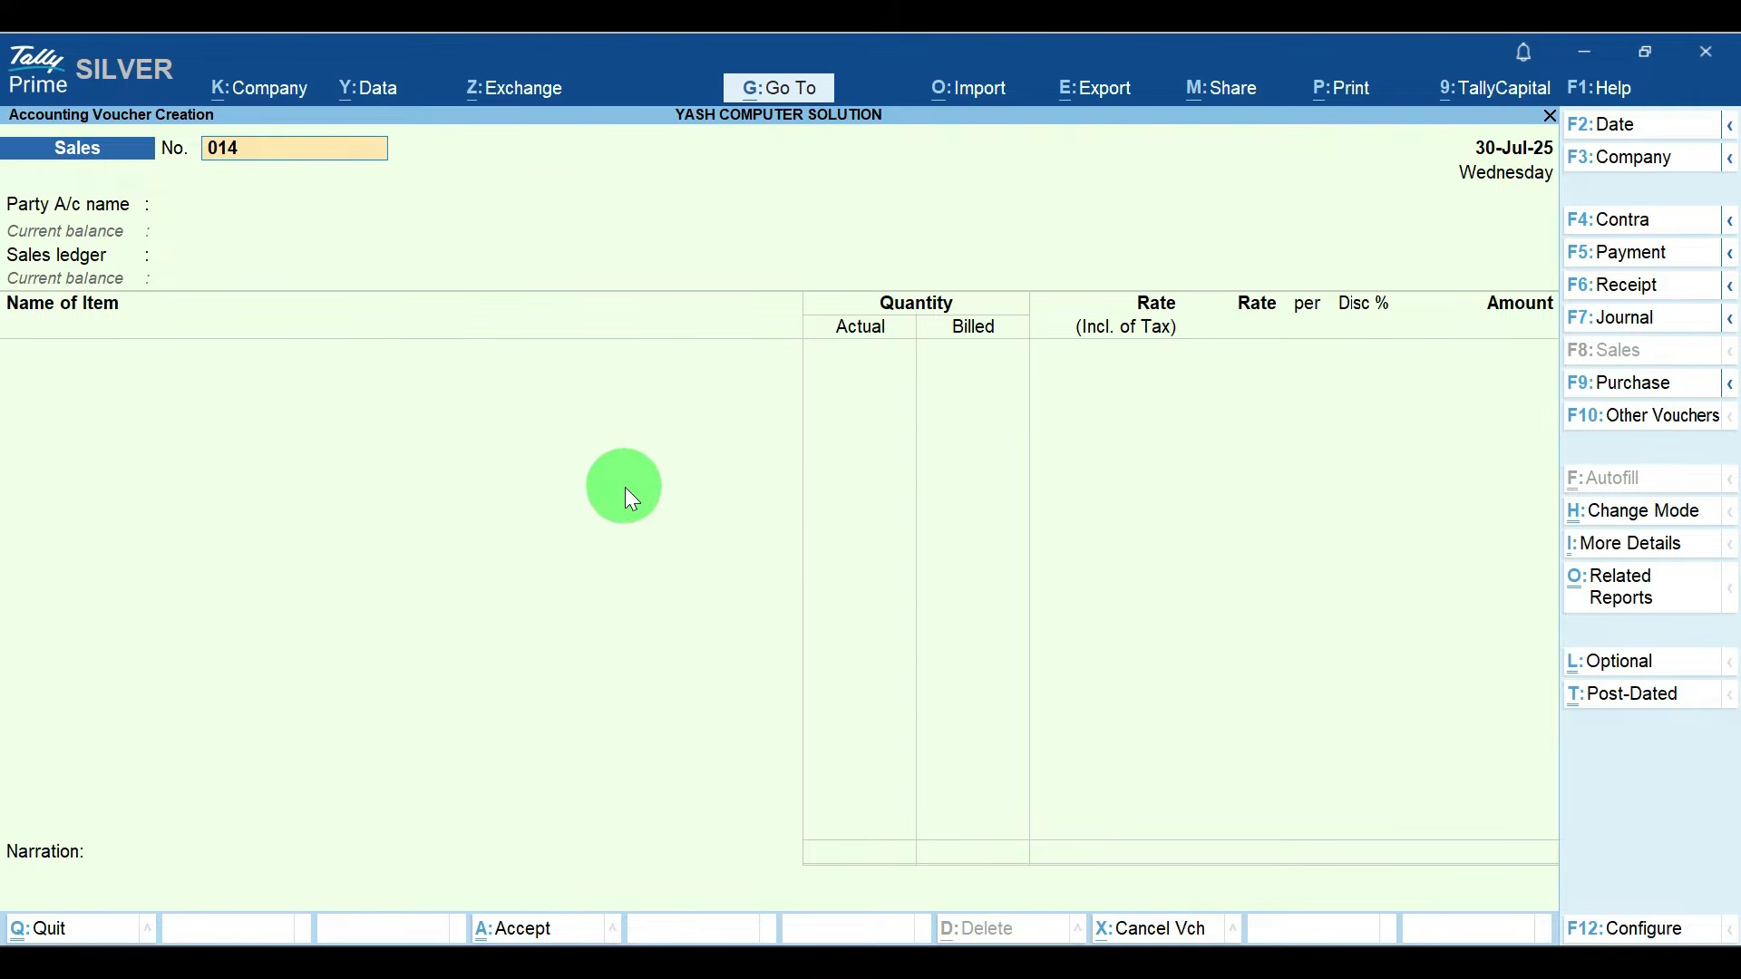
{"action": "type", "text": "016"}
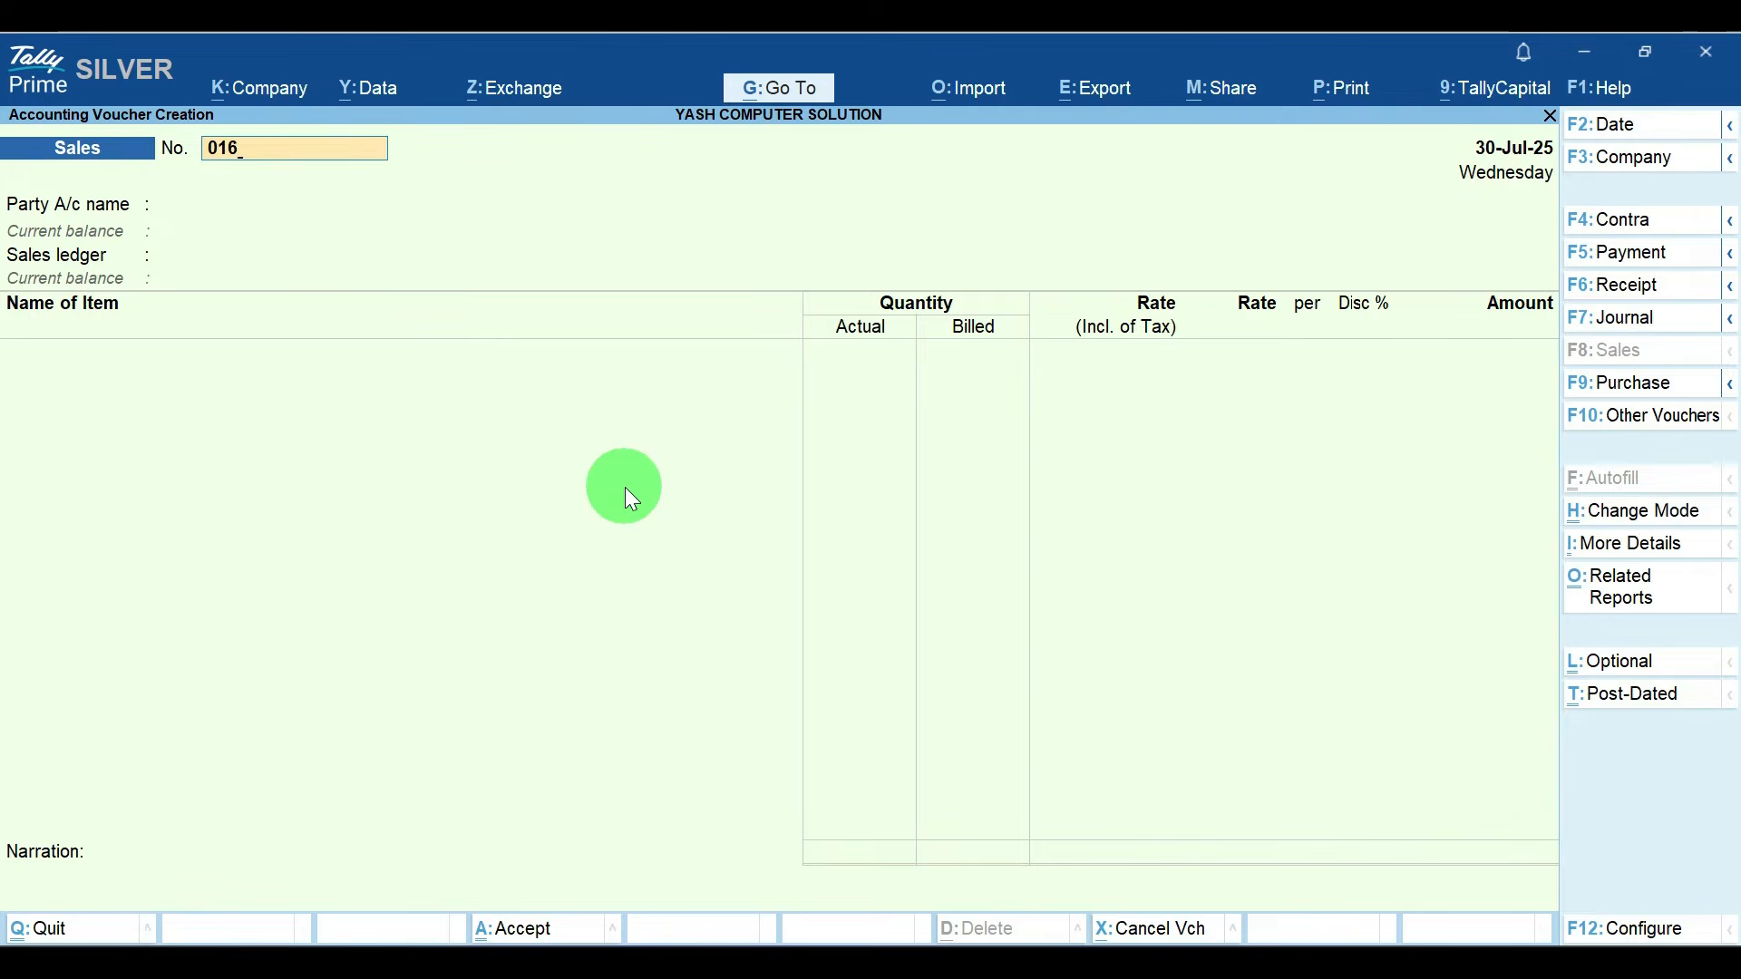
{"action": "key", "text": "Return"}
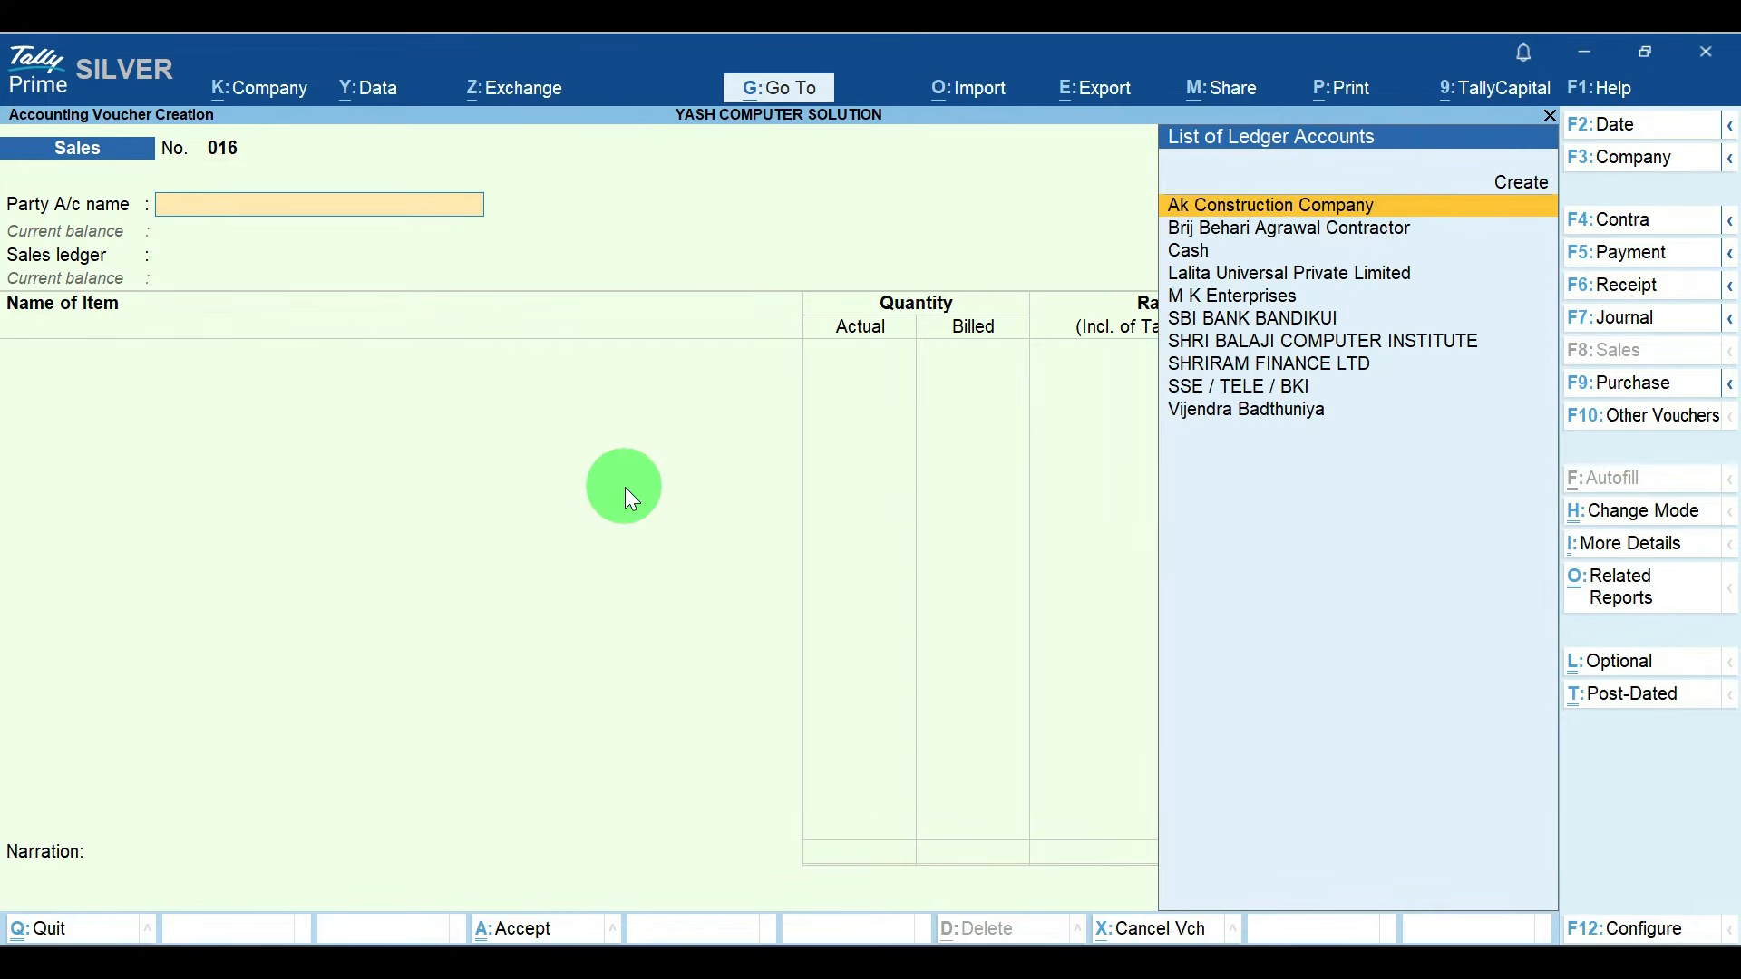
Step: Set the voucher's party account to M K Enterprises and its sales ledger to Sales A/c
{"action": "key", "text": "Down"}
{"action": "key", "text": "Down"}
{"action": "key", "text": "Down"}
{"action": "key", "text": "Down"}
{"action": "key", "text": "Return"}
{"action": "key", "text": "Return"}
{"action": "key", "text": "Return"}
{"action": "key", "text": "Return"}
{"action": "key", "text": "Return"}
{"action": "key", "text": "Return"}
{"action": "key", "text": "Return"}
{"action": "key", "text": "Return"}
{"action": "key", "text": "Return"}
{"action": "key", "text": "Return"}
{"action": "key", "text": "Return"}
{"action": "key", "text": "Return"}
{"action": "key", "text": "Return"}
{"action": "key", "text": "Return"}
{"action": "key", "text": "Return"}
{"action": "key", "text": "Return"}
{"action": "key", "text": "Return"}
{"action": "key", "text": "Return"}
{"action": "key", "text": "Return"}
{"action": "key", "text": "Return"}
{"action": "key", "text": "Return"}
{"action": "key", "text": "Return"}
{"action": "key", "text": "Return"}
{"action": "key", "text": "Return"}
{"action": "key", "text": "Return"}
{"action": "key", "text": "Return"}
{"action": "key", "text": "Return"}
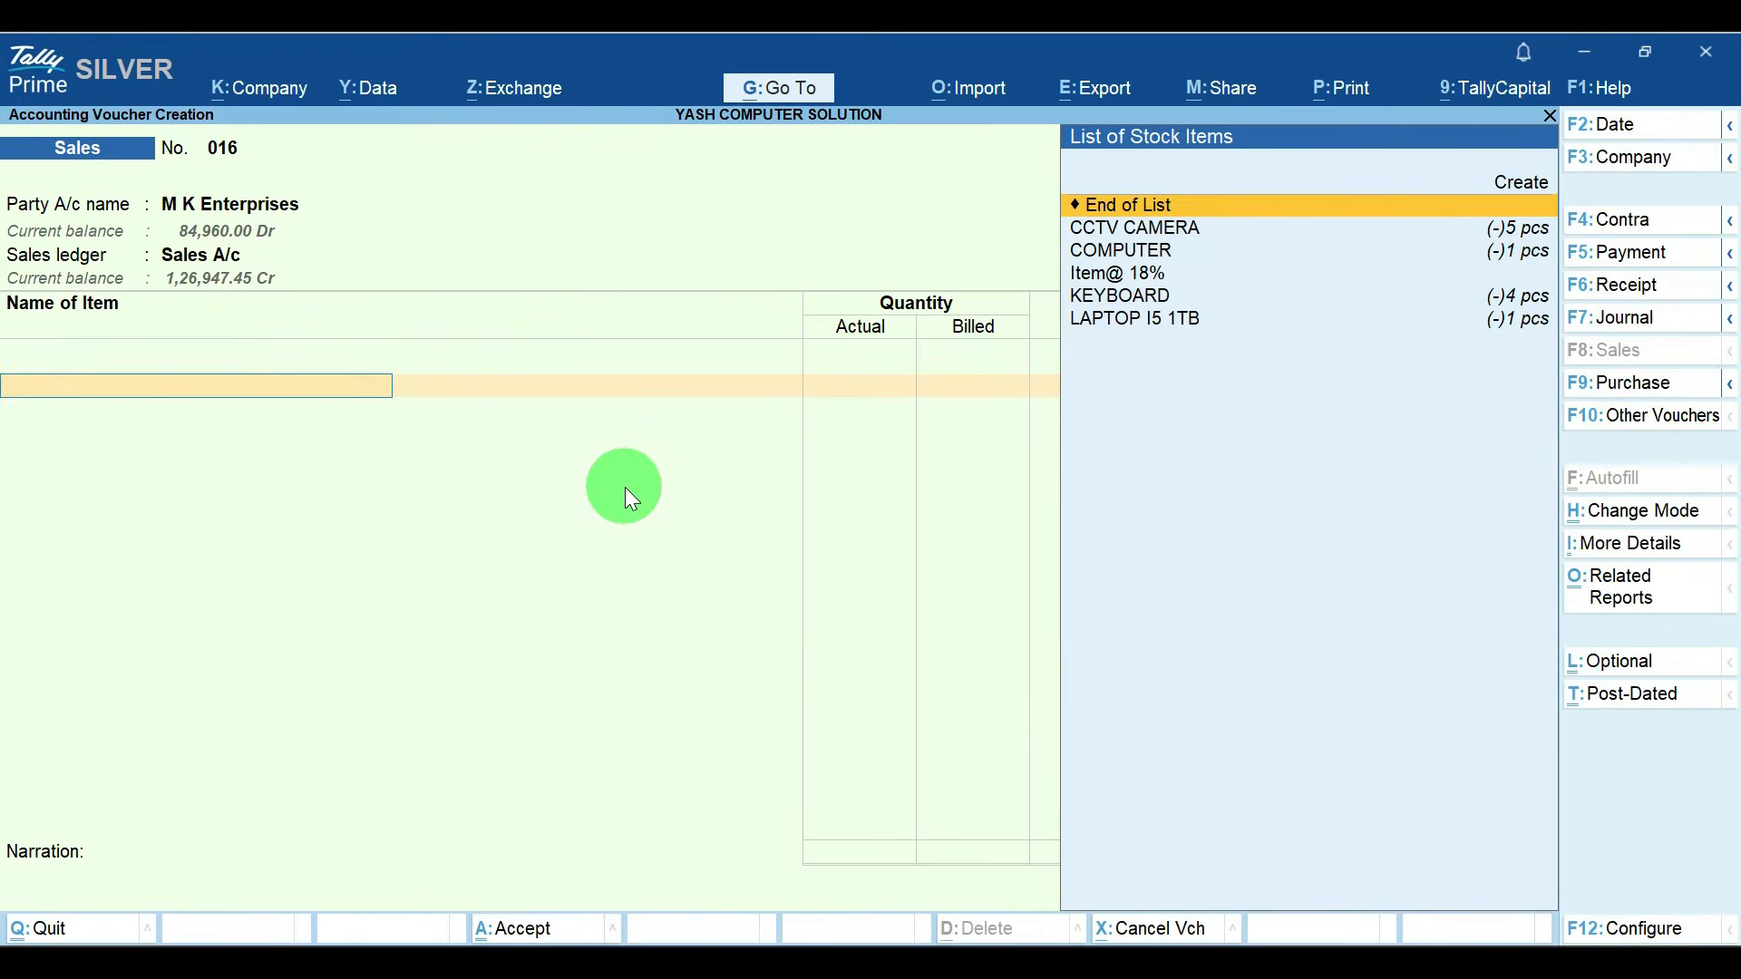
Step: Add the stock item COMPUTER to the sales voucher with a quantity of 2 pcs, accepting its default rate
{"action": "key", "text": "Down"}
{"action": "key", "text": "Down"}
{"action": "key", "text": "Return"}
{"action": "key", "text": "Return"}
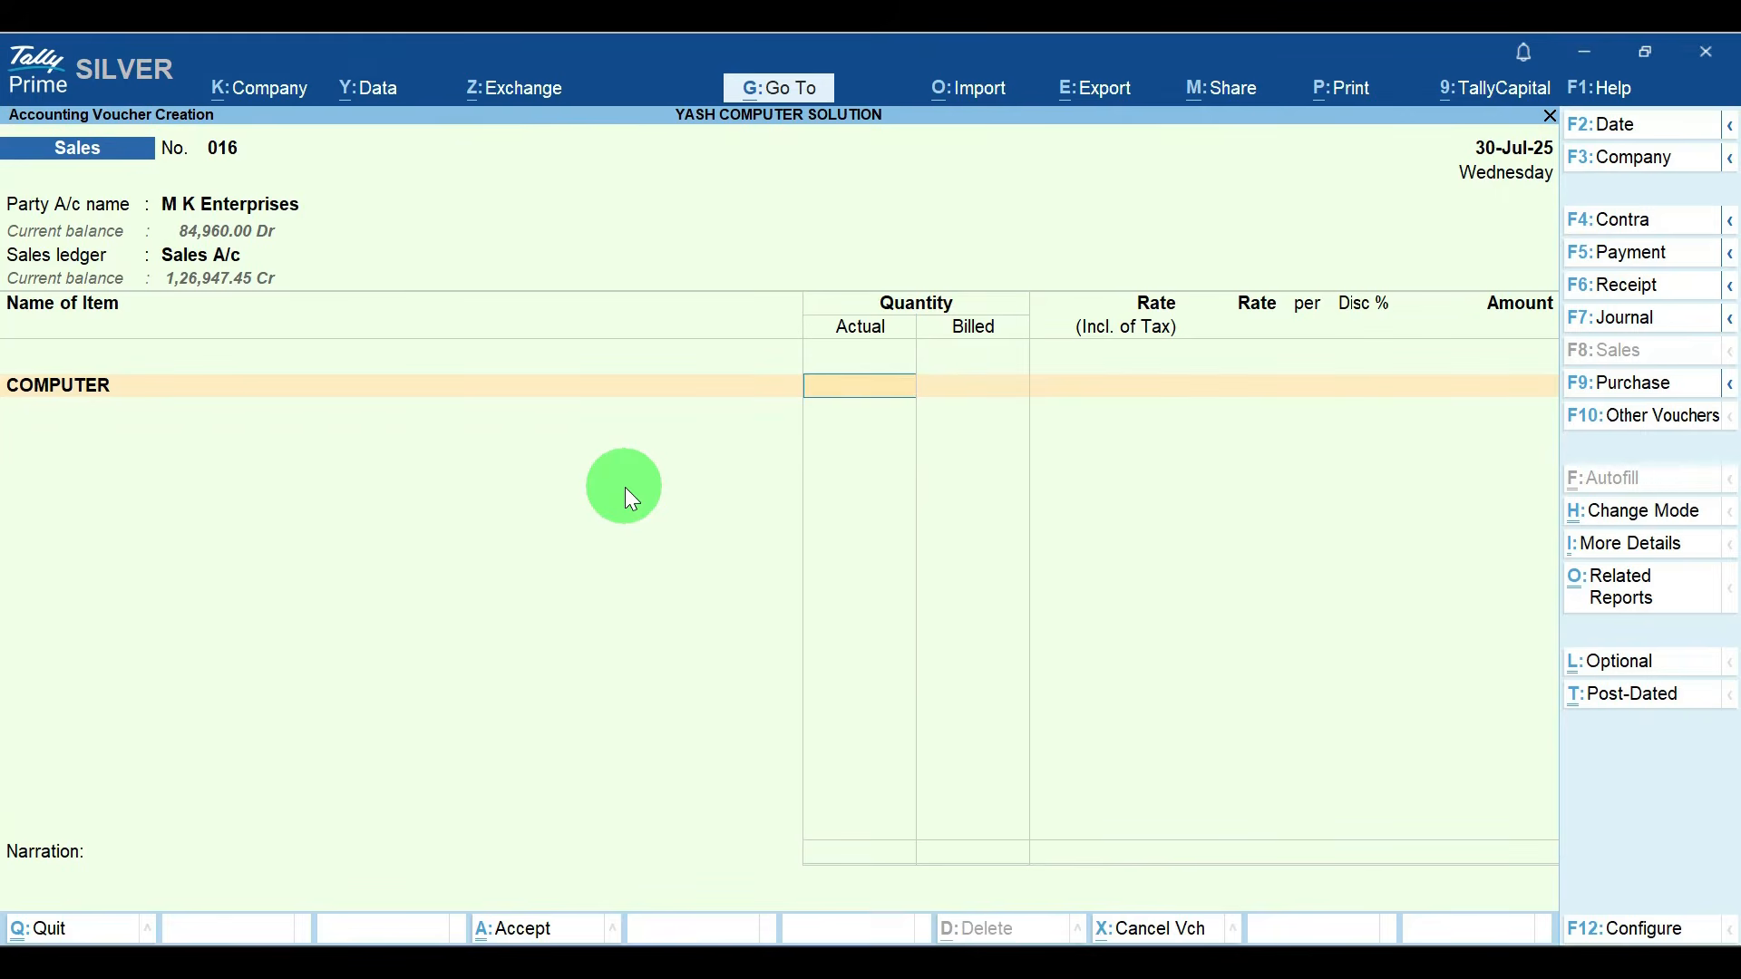
{"action": "type", "text": "2"}
{"action": "key", "text": "Return"}
{"action": "key", "text": "Return"}
{"action": "key", "text": "Return"}
{"action": "key", "text": "Return"}
{"action": "key", "text": "Return"}
{"action": "key", "text": "Return"}
{"action": "key", "text": "Return"}
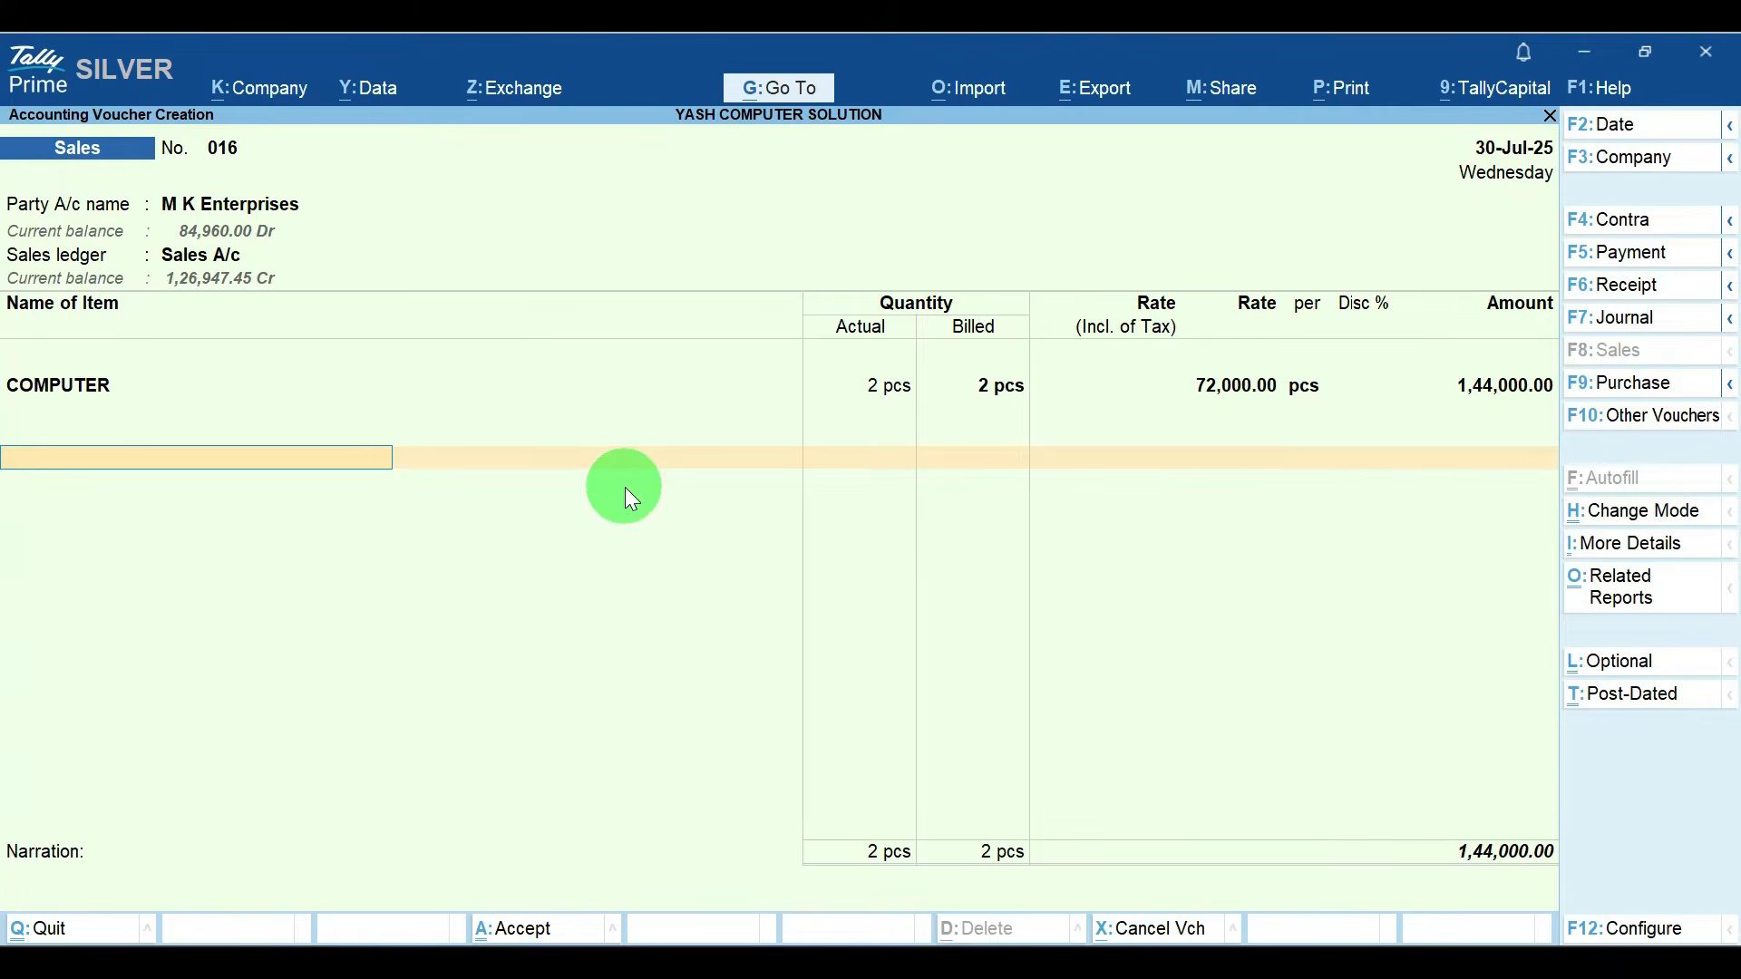
Step: Add the CGST and SGST ledgers to the sales voucher, save it and leave voucher creation
{"action": "type", "text": "Cg"}
{"action": "key", "text": "Return"}
{"action": "key", "text": "Return"}
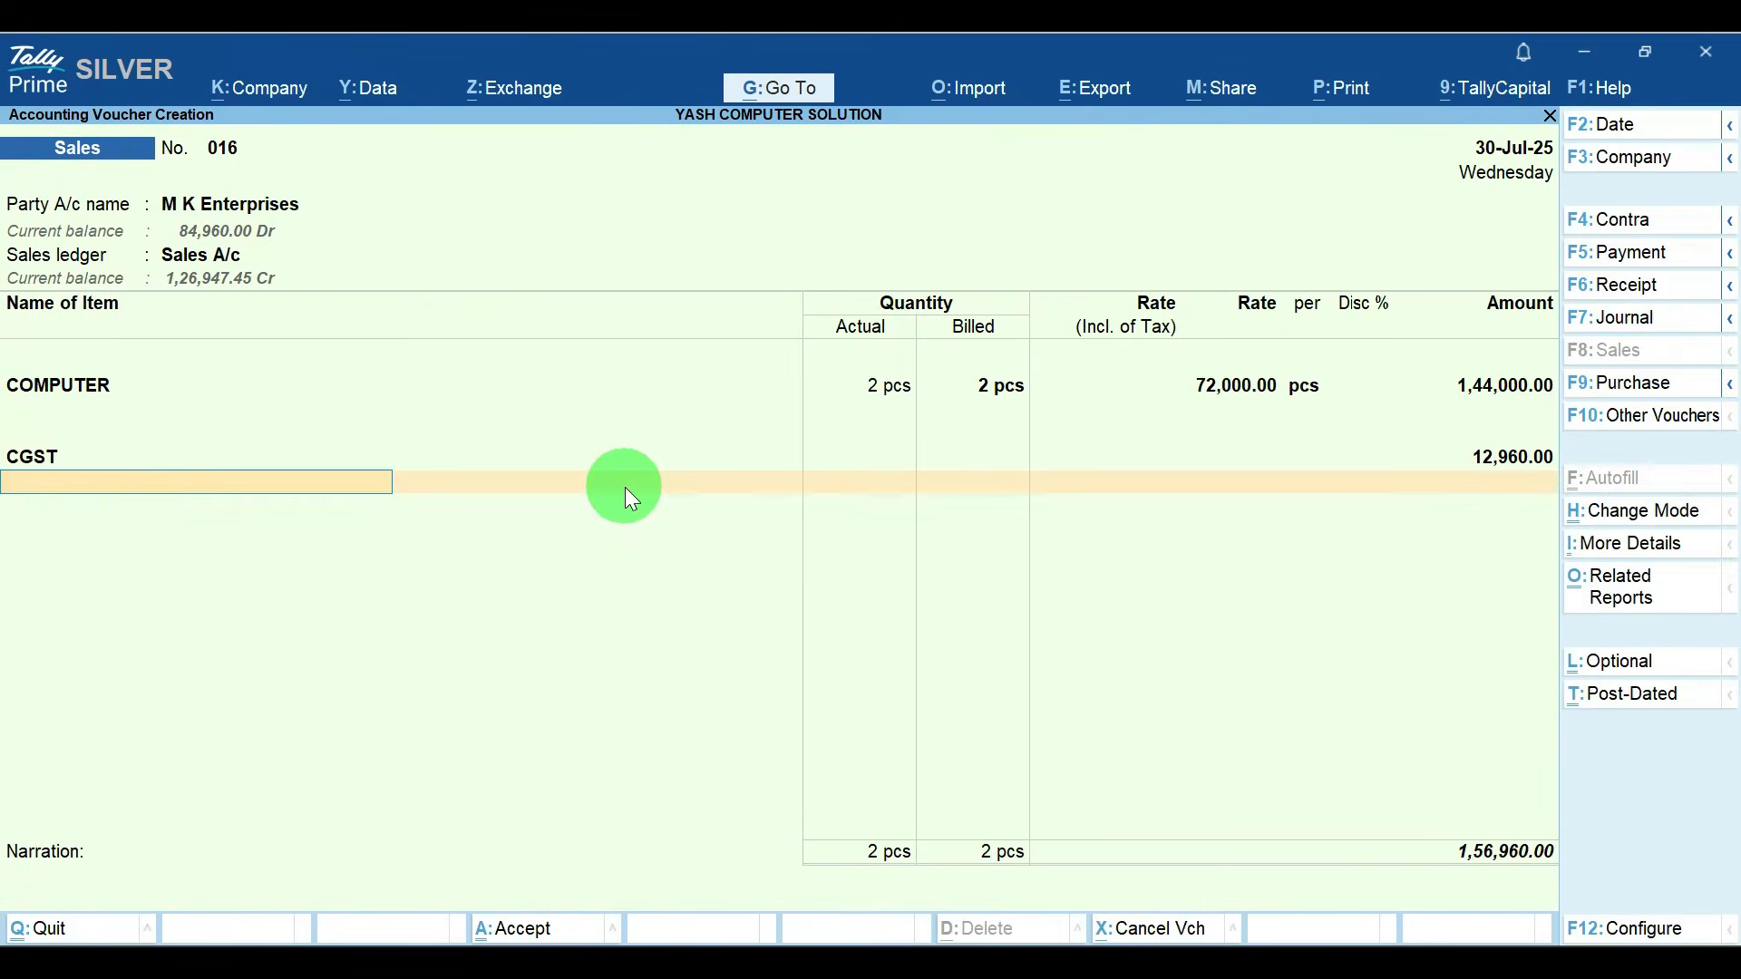
{"action": "type", "text": "Sg"}
{"action": "key", "text": "Return"}
{"action": "key", "text": "Return"}
{"action": "key", "text": "Return"}
{"action": "key", "text": "Return"}
{"action": "key", "text": "Return"}
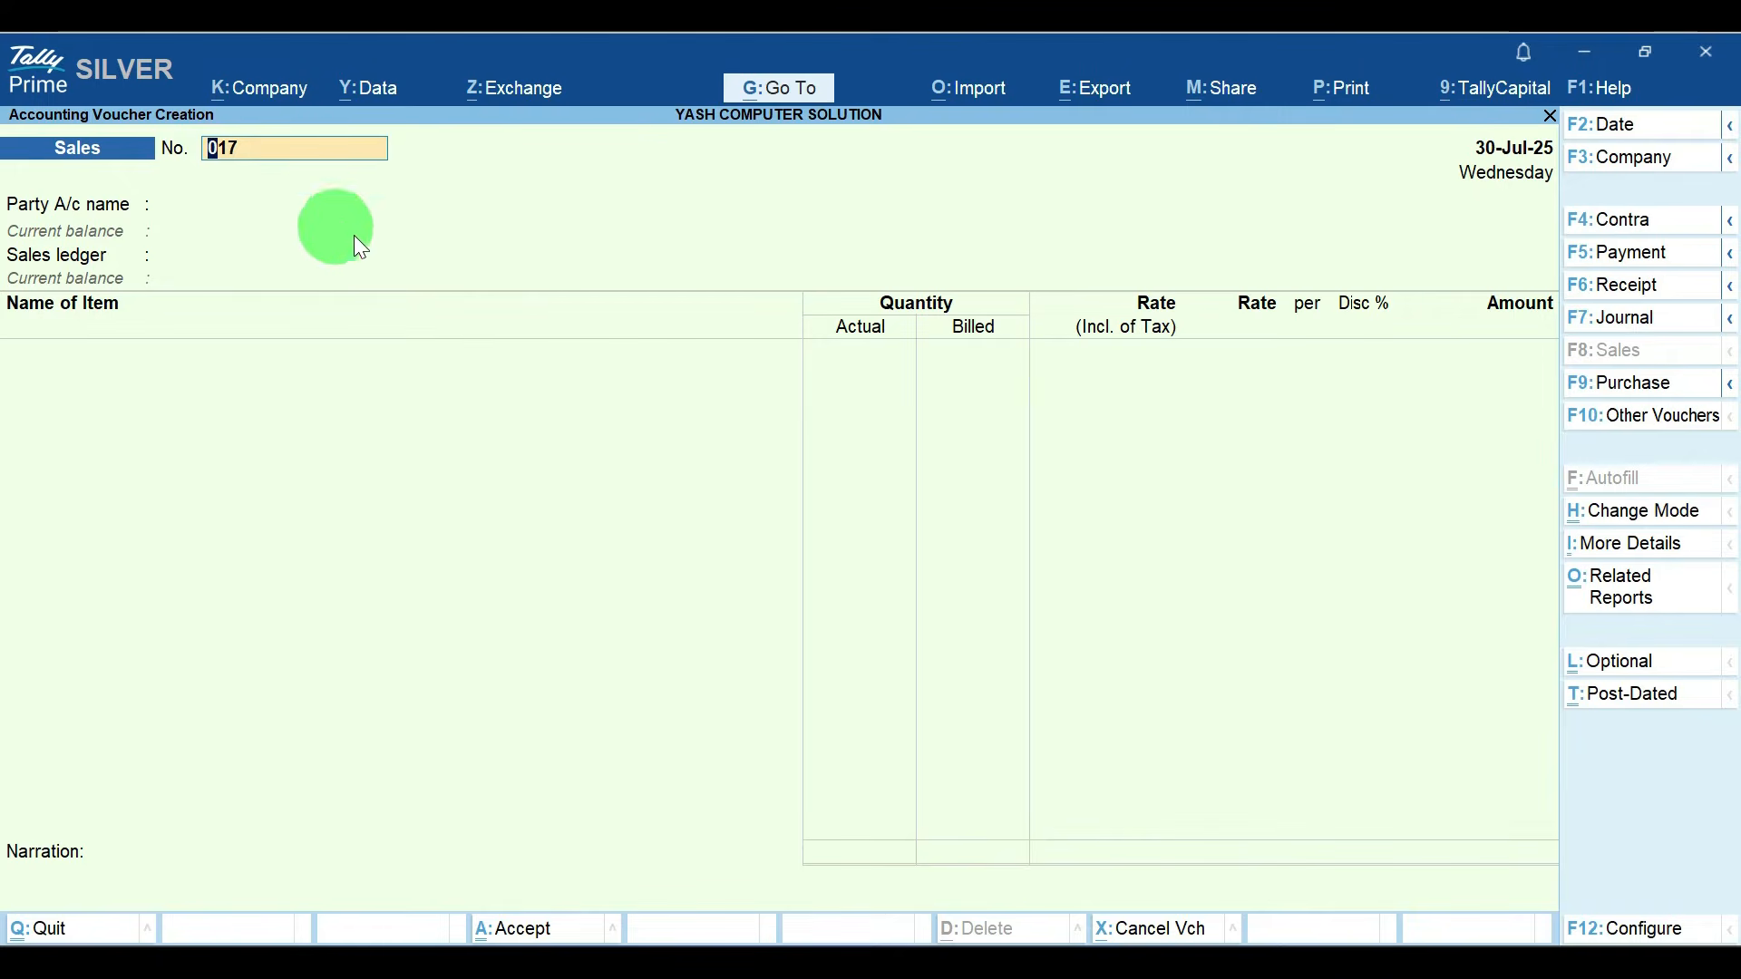
{"action": "key", "text": "Escape"}
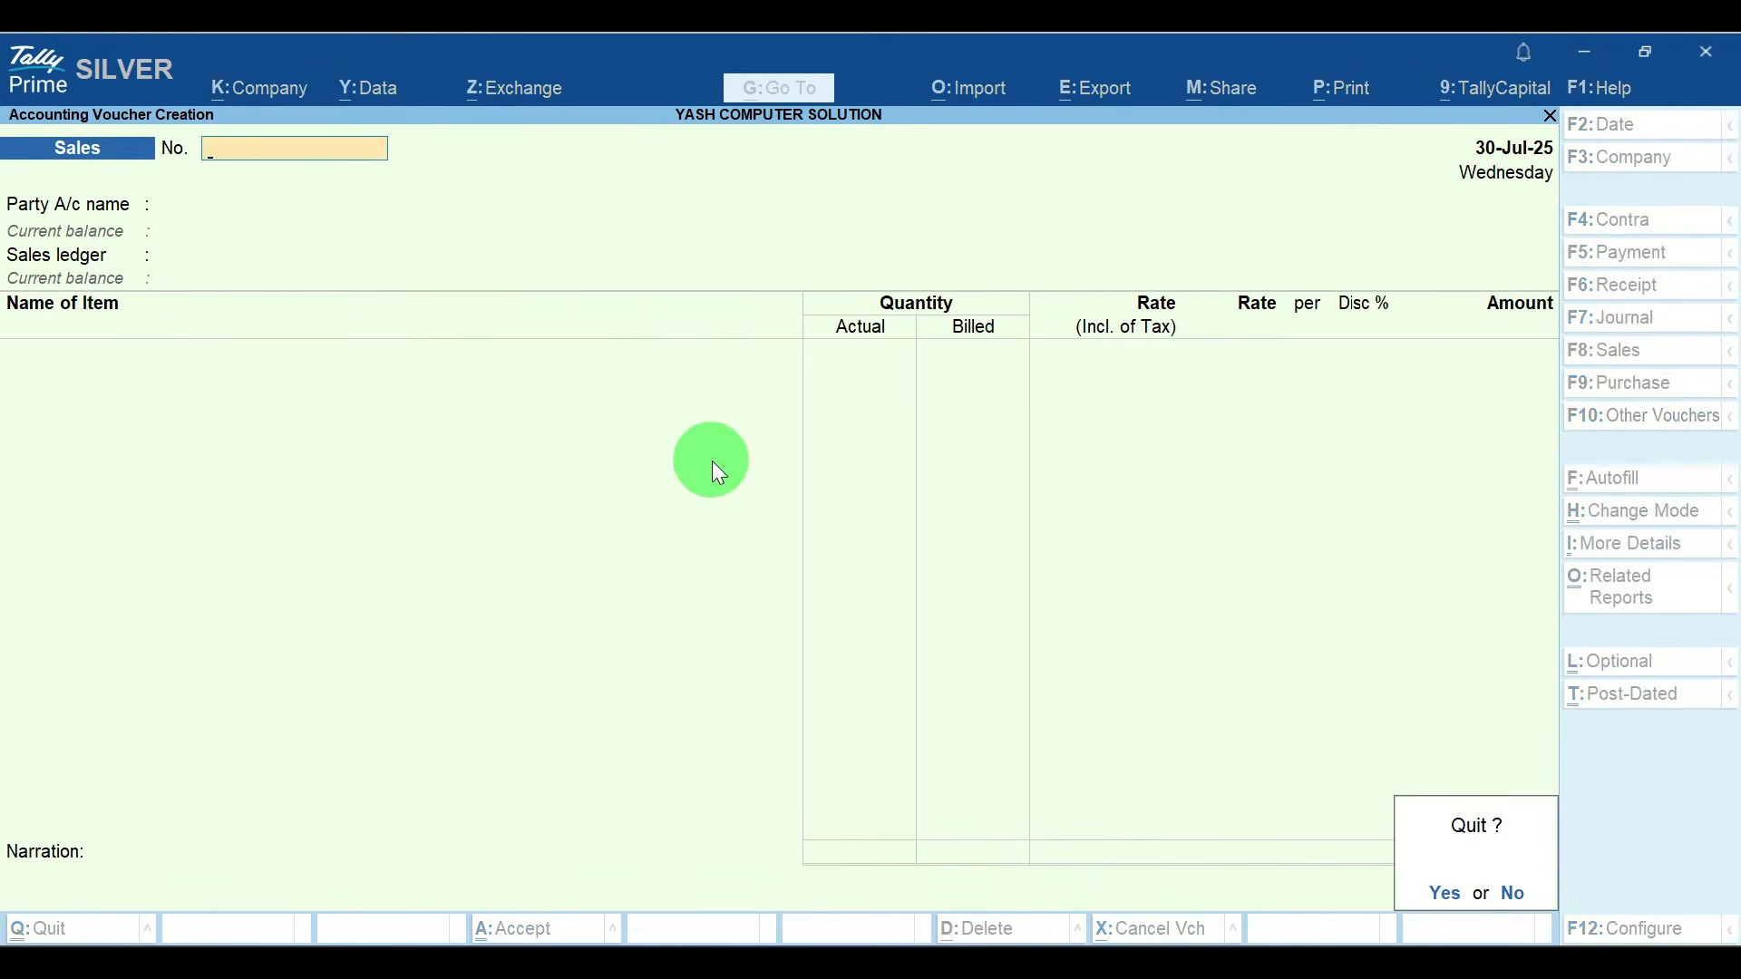
{"action": "key", "text": "Return"}
{"action": "key", "text": "Escape"}
{"action": "key", "text": "Escape"}
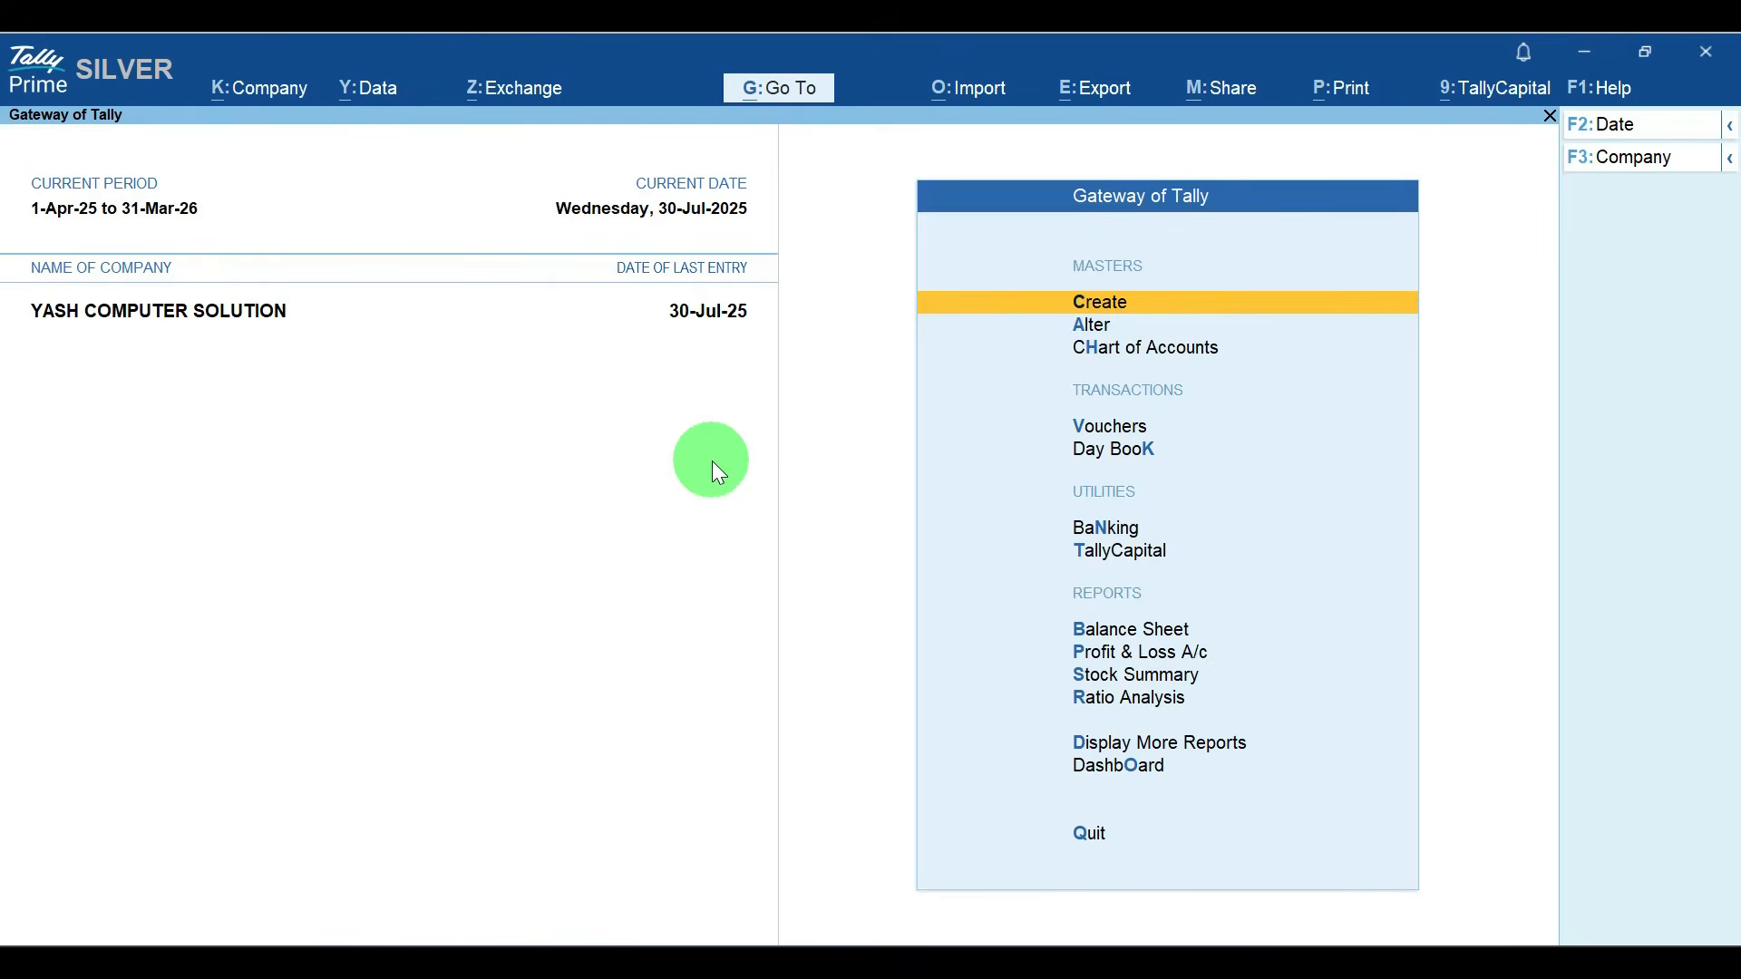
Step: Examine the voucher number sequence of July's sales vouchers in the Sales Register
{"action": "key", "text": "d"}
{"action": "key", "text": "a"}
{"action": "key", "text": "s"}
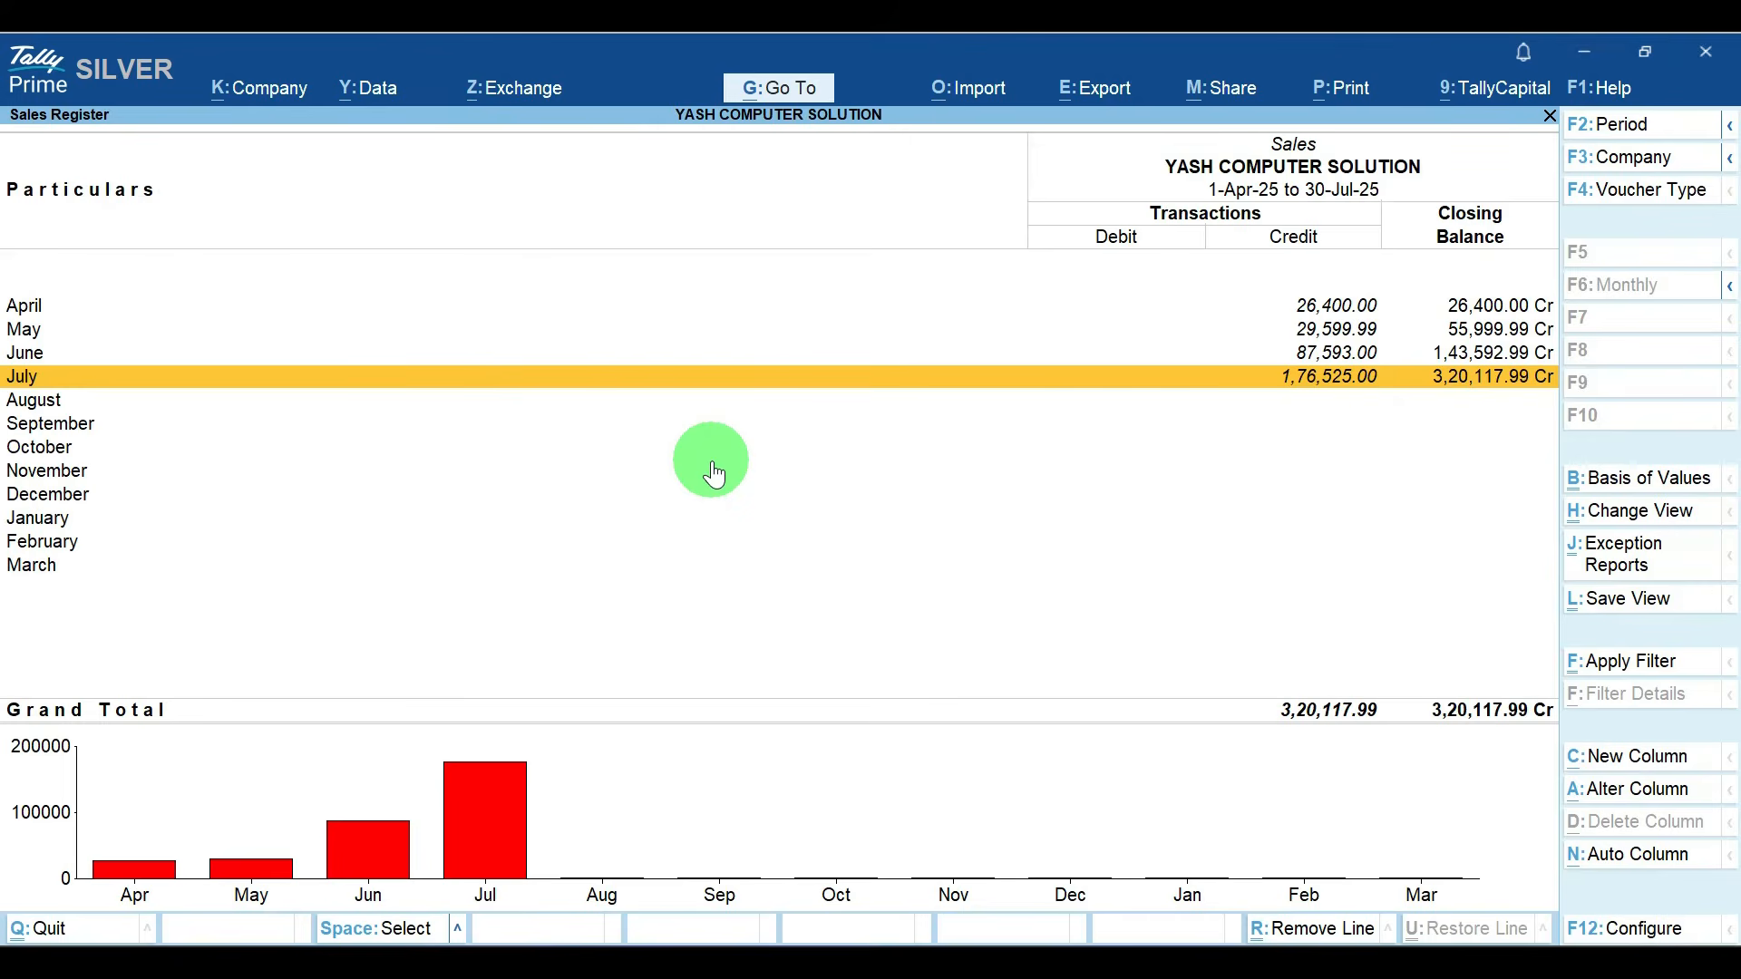
{"action": "key", "text": "Return"}
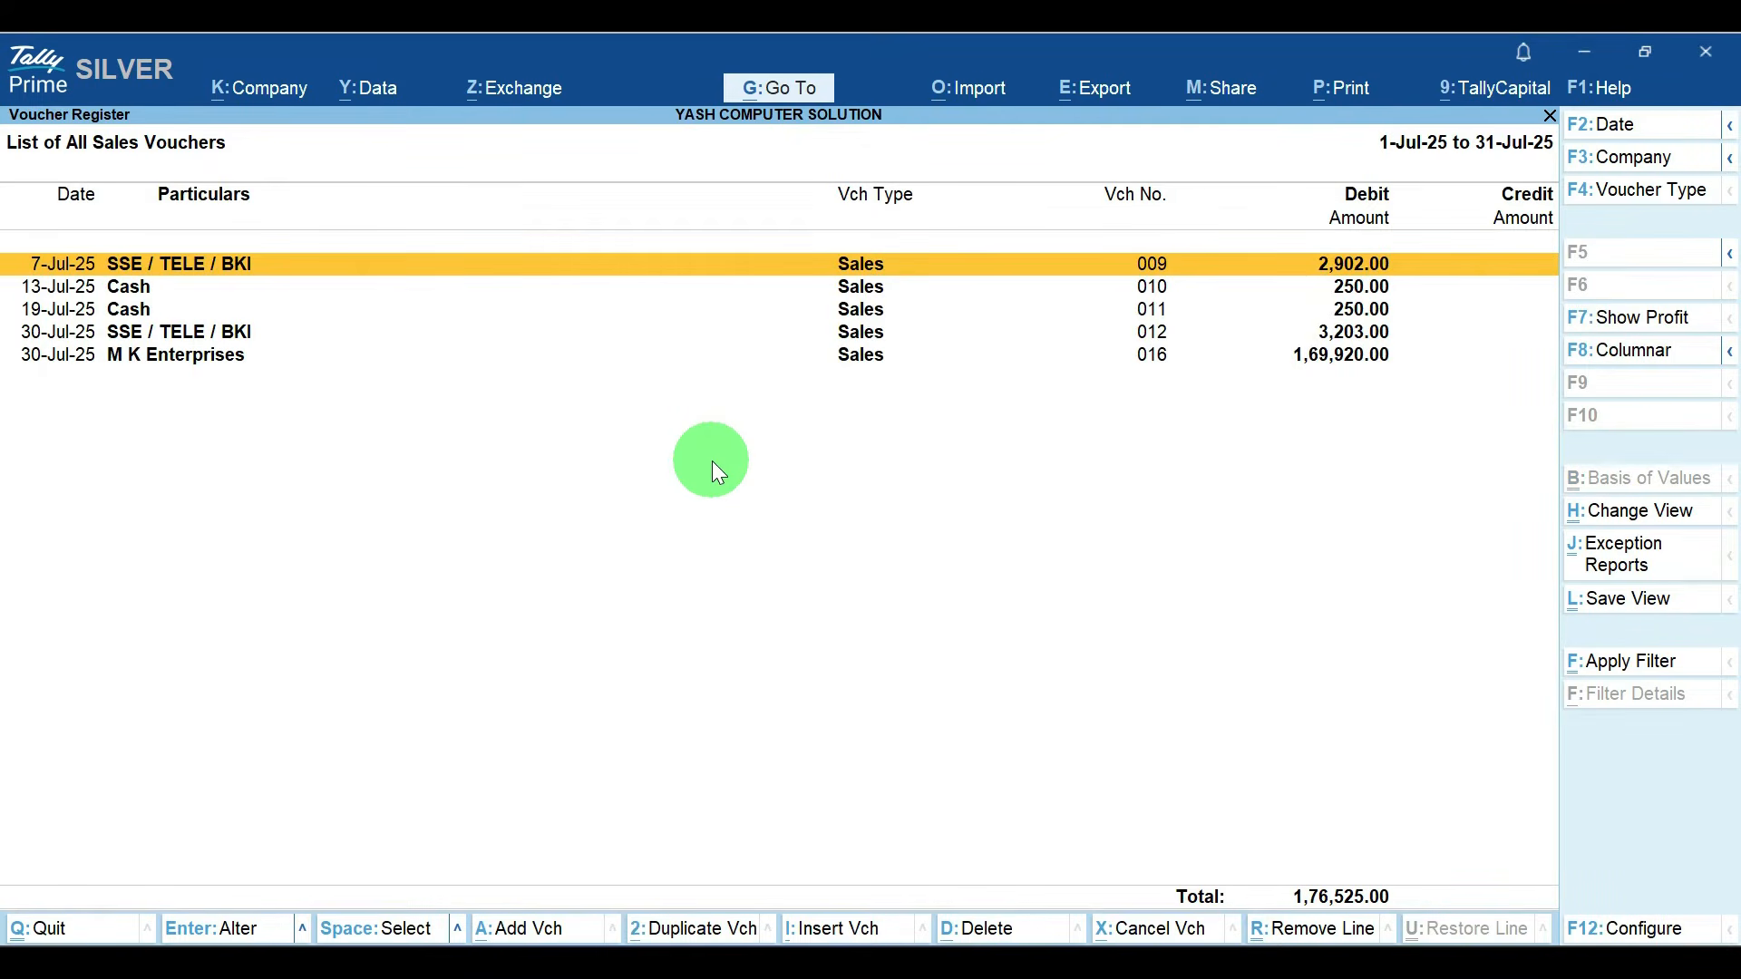
{"action": "key", "text": "Down"}
{"action": "key", "text": "Down"}
{"action": "key", "text": "Down"}
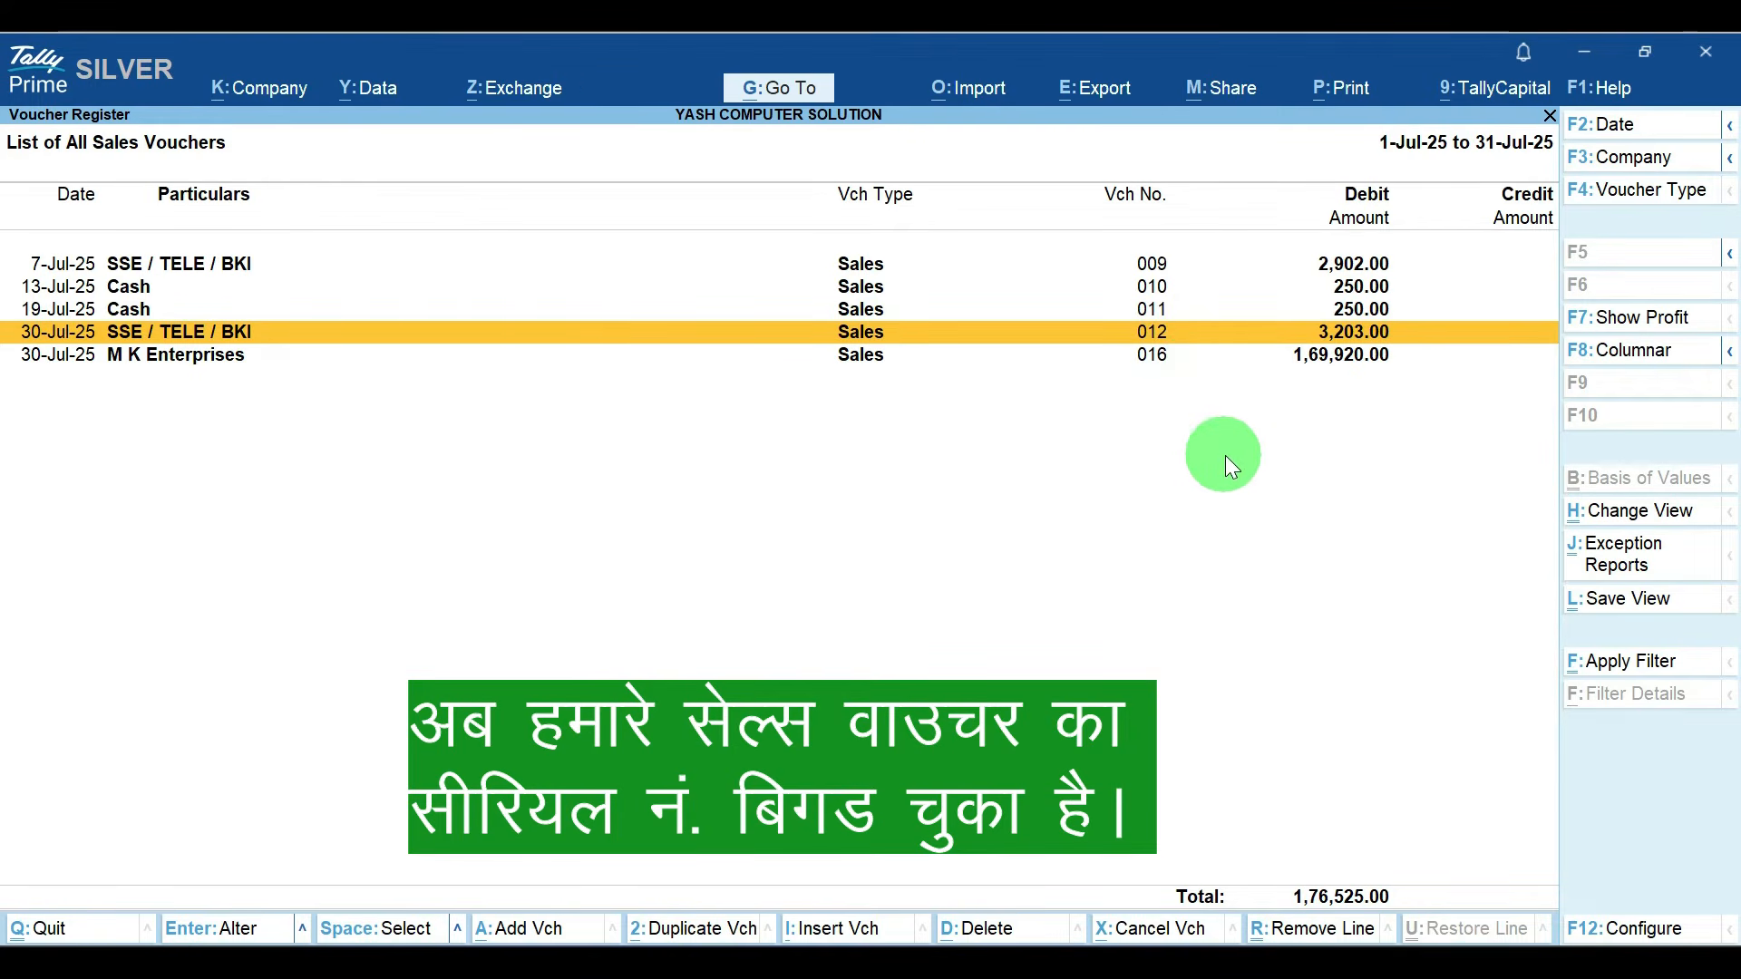
{"action": "key", "text": "Escape"}
{"action": "key", "text": "Escape"}
{"action": "key", "text": "Escape"}
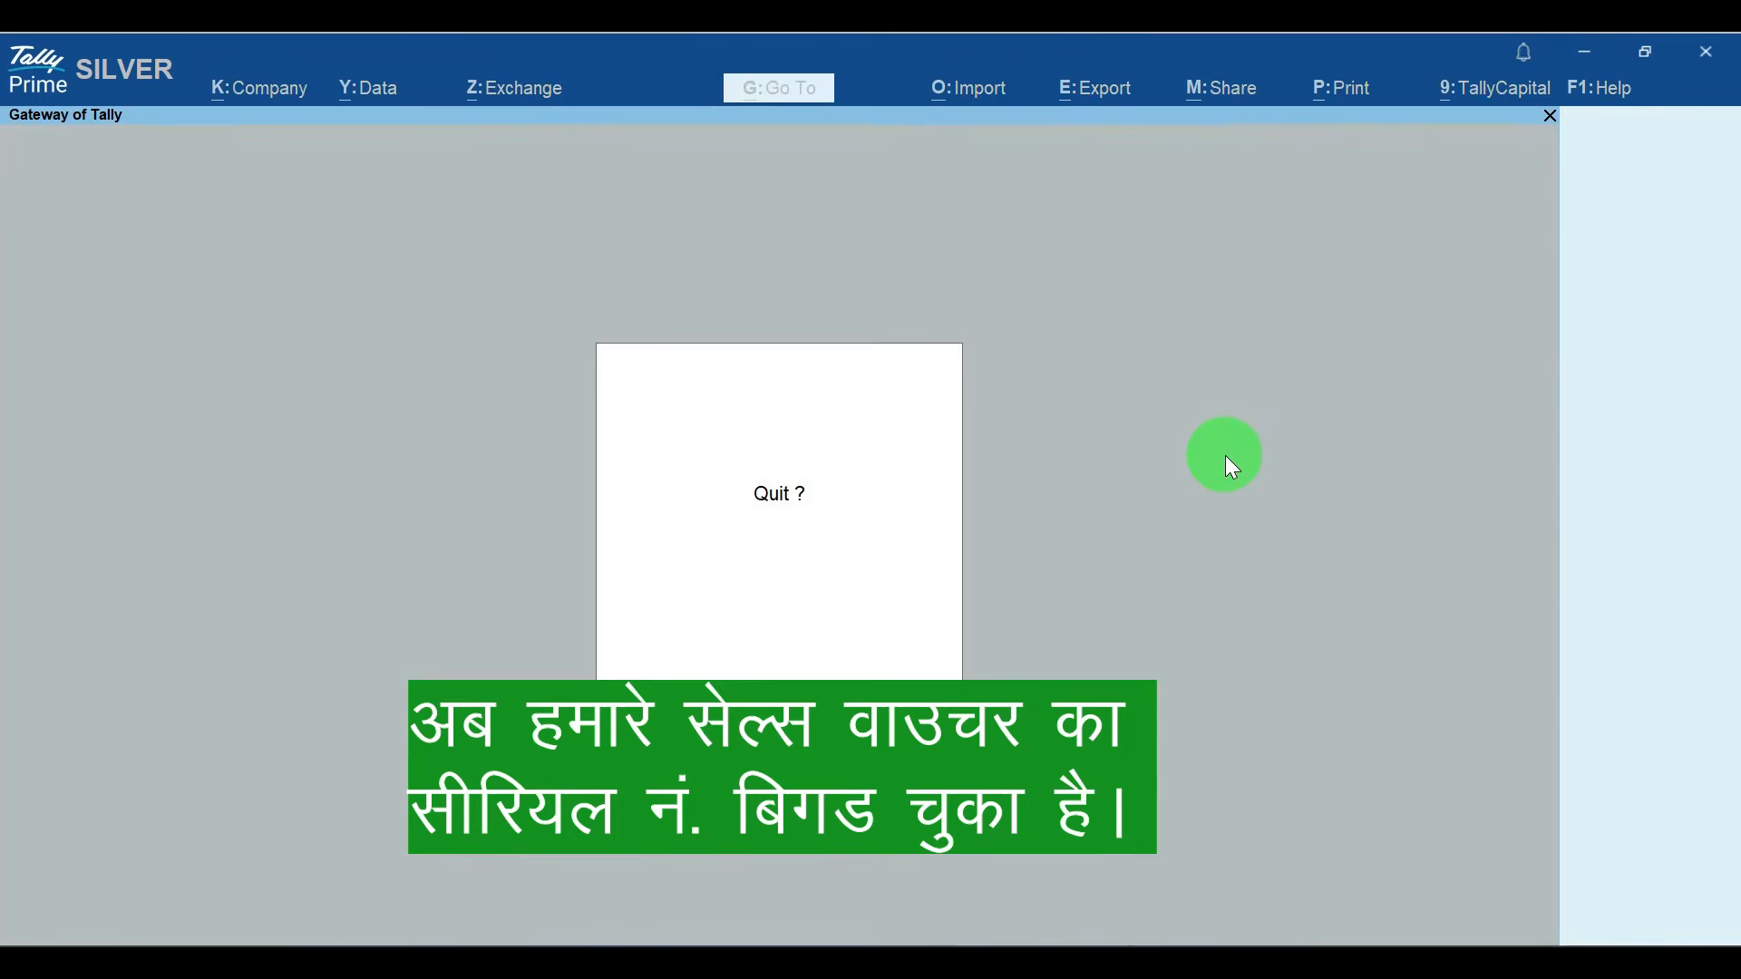
{"action": "key", "text": "Escape"}
{"action": "key", "text": "v"}
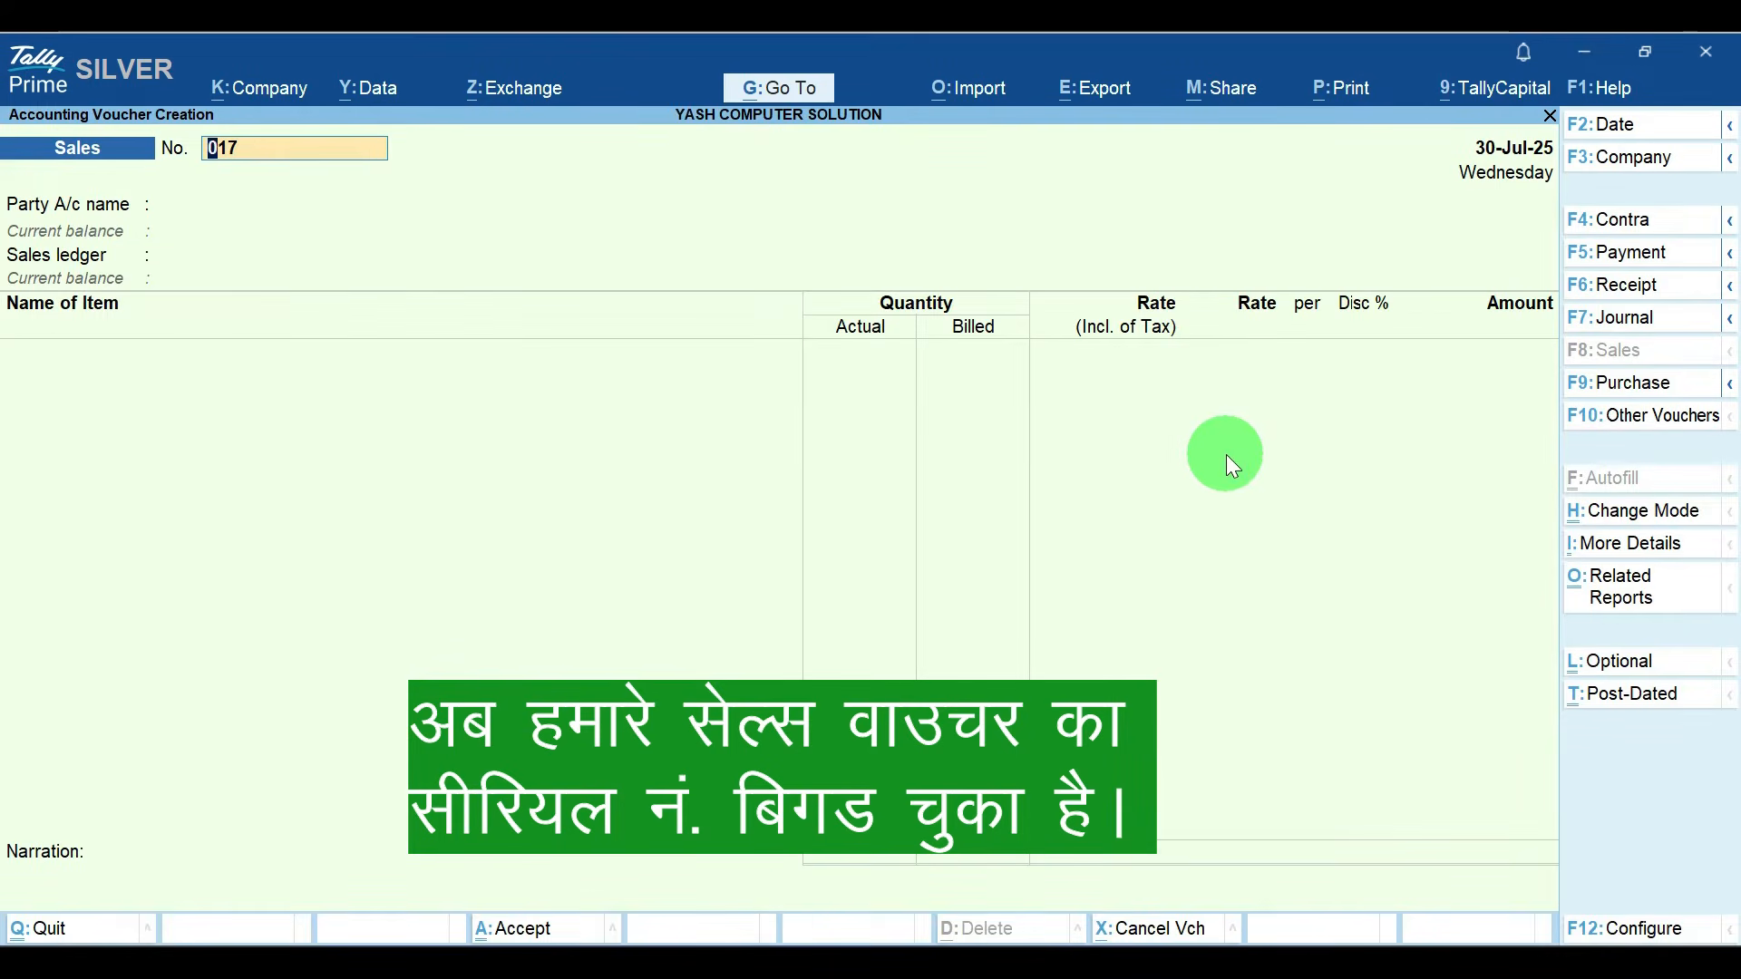
{"action": "key", "text": "Delete"}
{"action": "key", "text": "Delete"}
{"action": "key", "text": "Delete"}
{"action": "key", "text": "Escape"}
{"action": "key", "text": "y"}
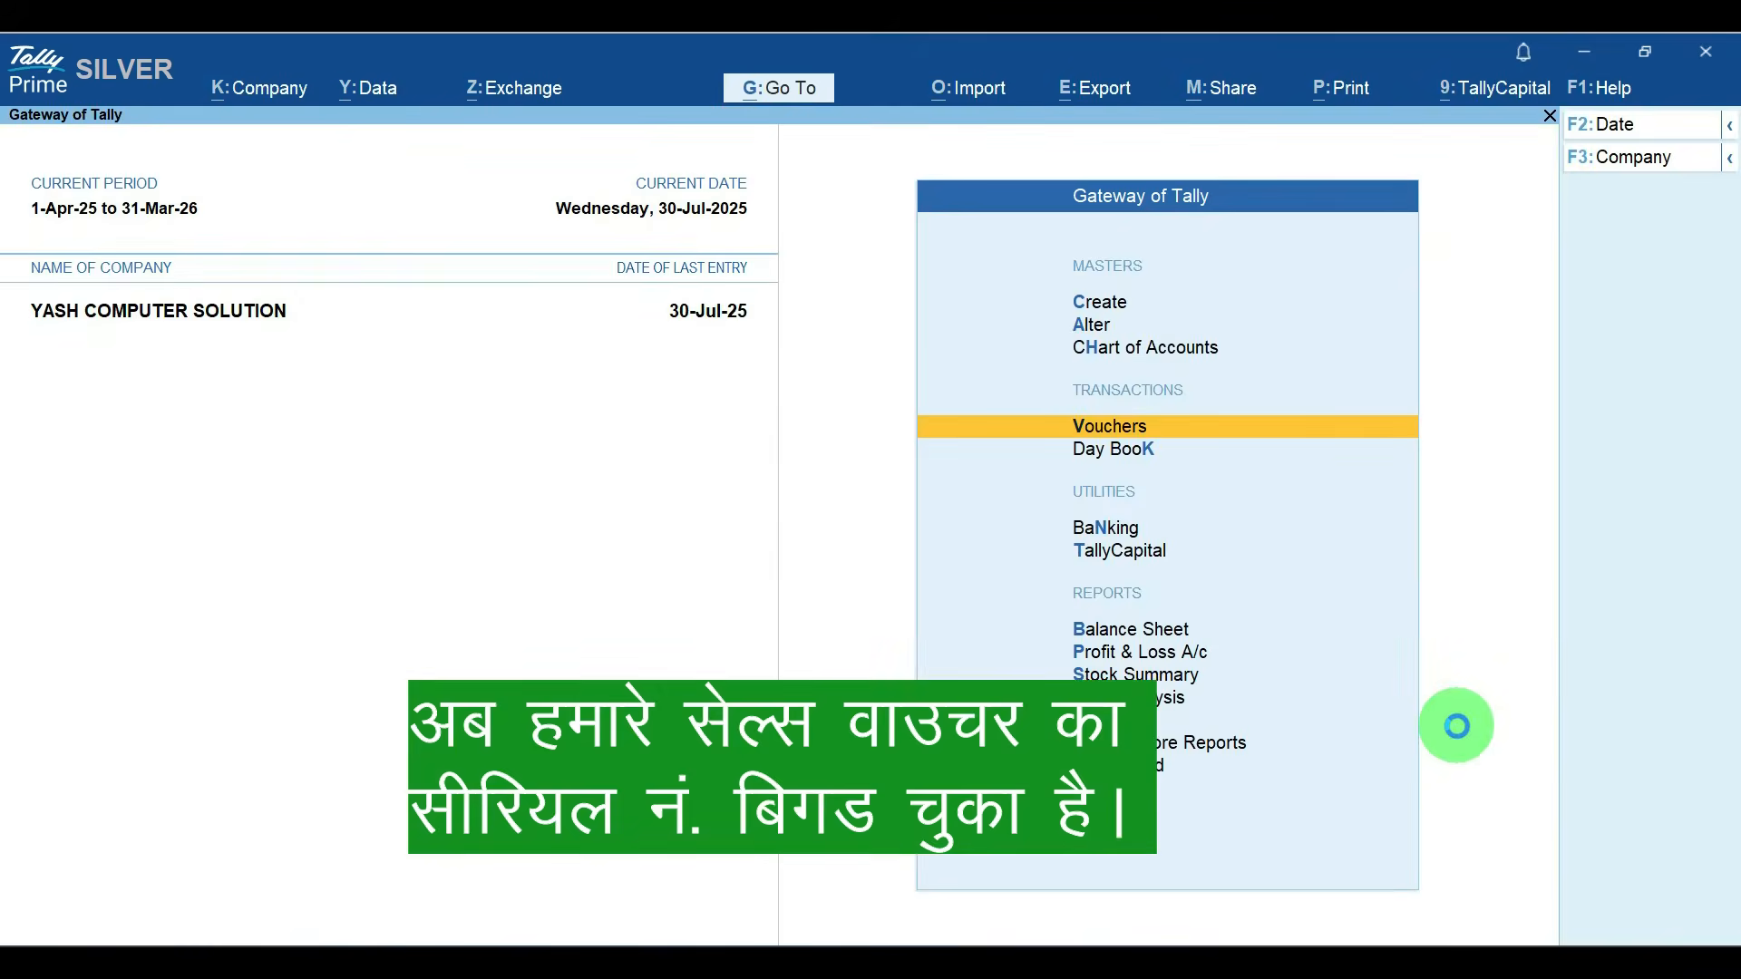
Step: Delete the M K Enterprises sales voucher numbered 016 from the Day Book and return to the Gateway of Tally
{"action": "key", "text": "d"}
{"action": "key", "text": "k"}
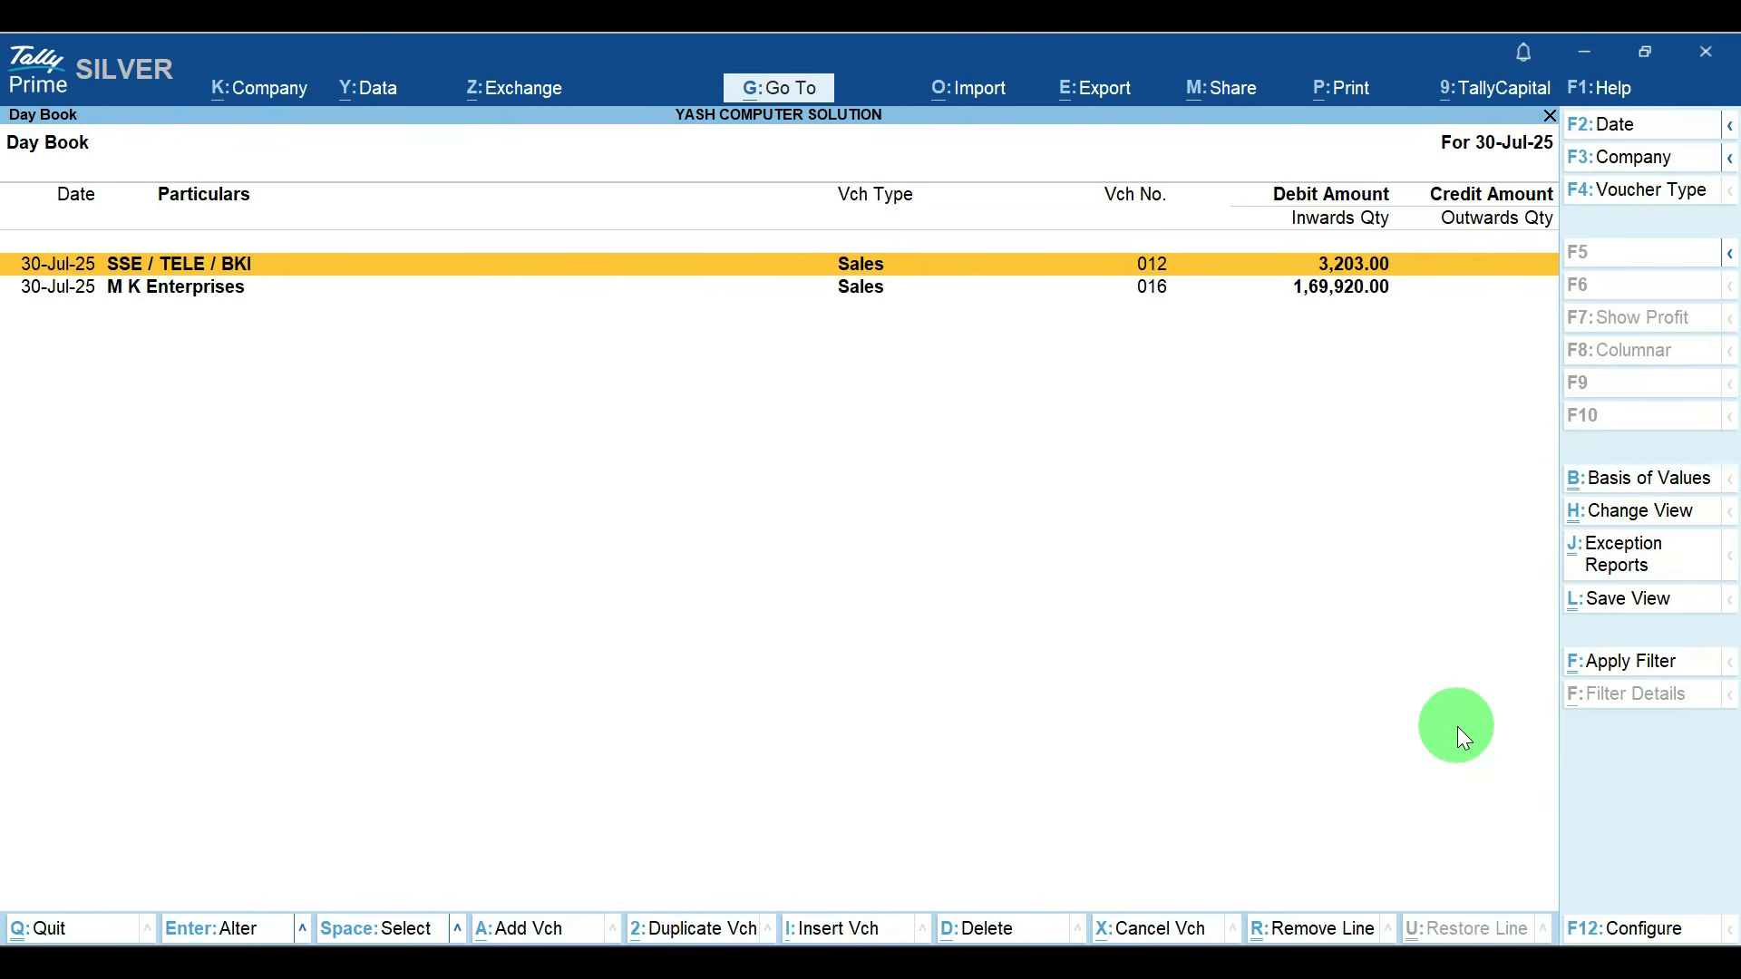
{"action": "key", "text": "Down"}
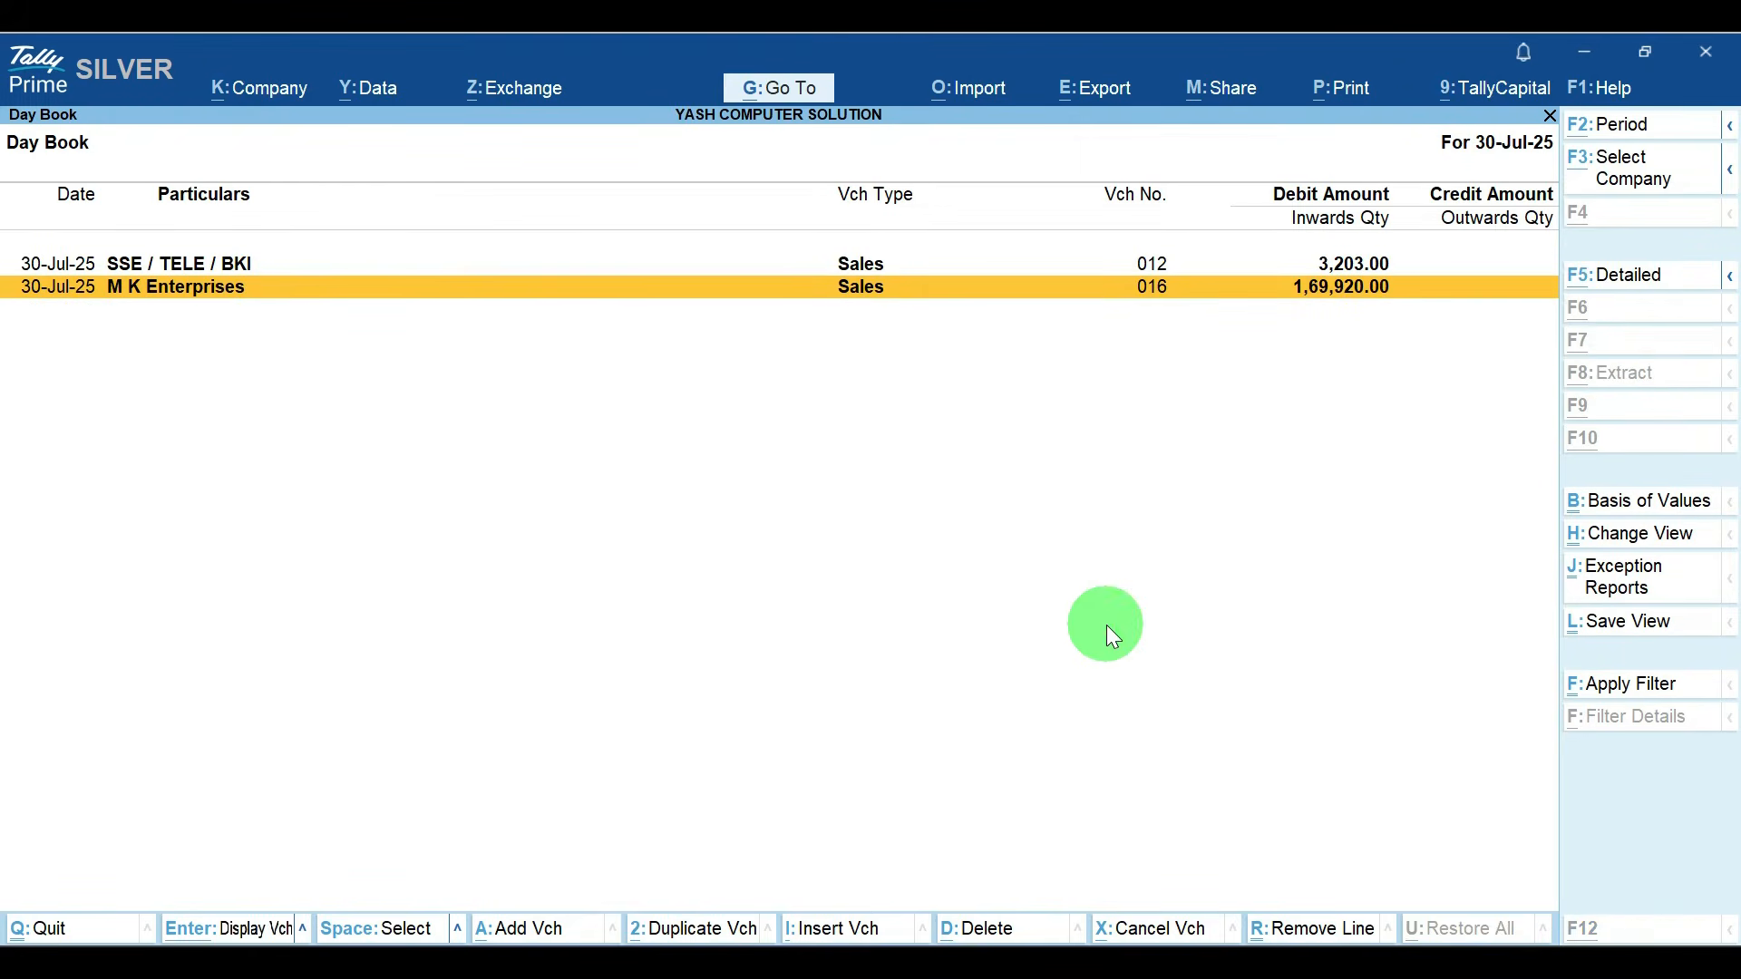
{"action": "key", "text": "alt+d"}
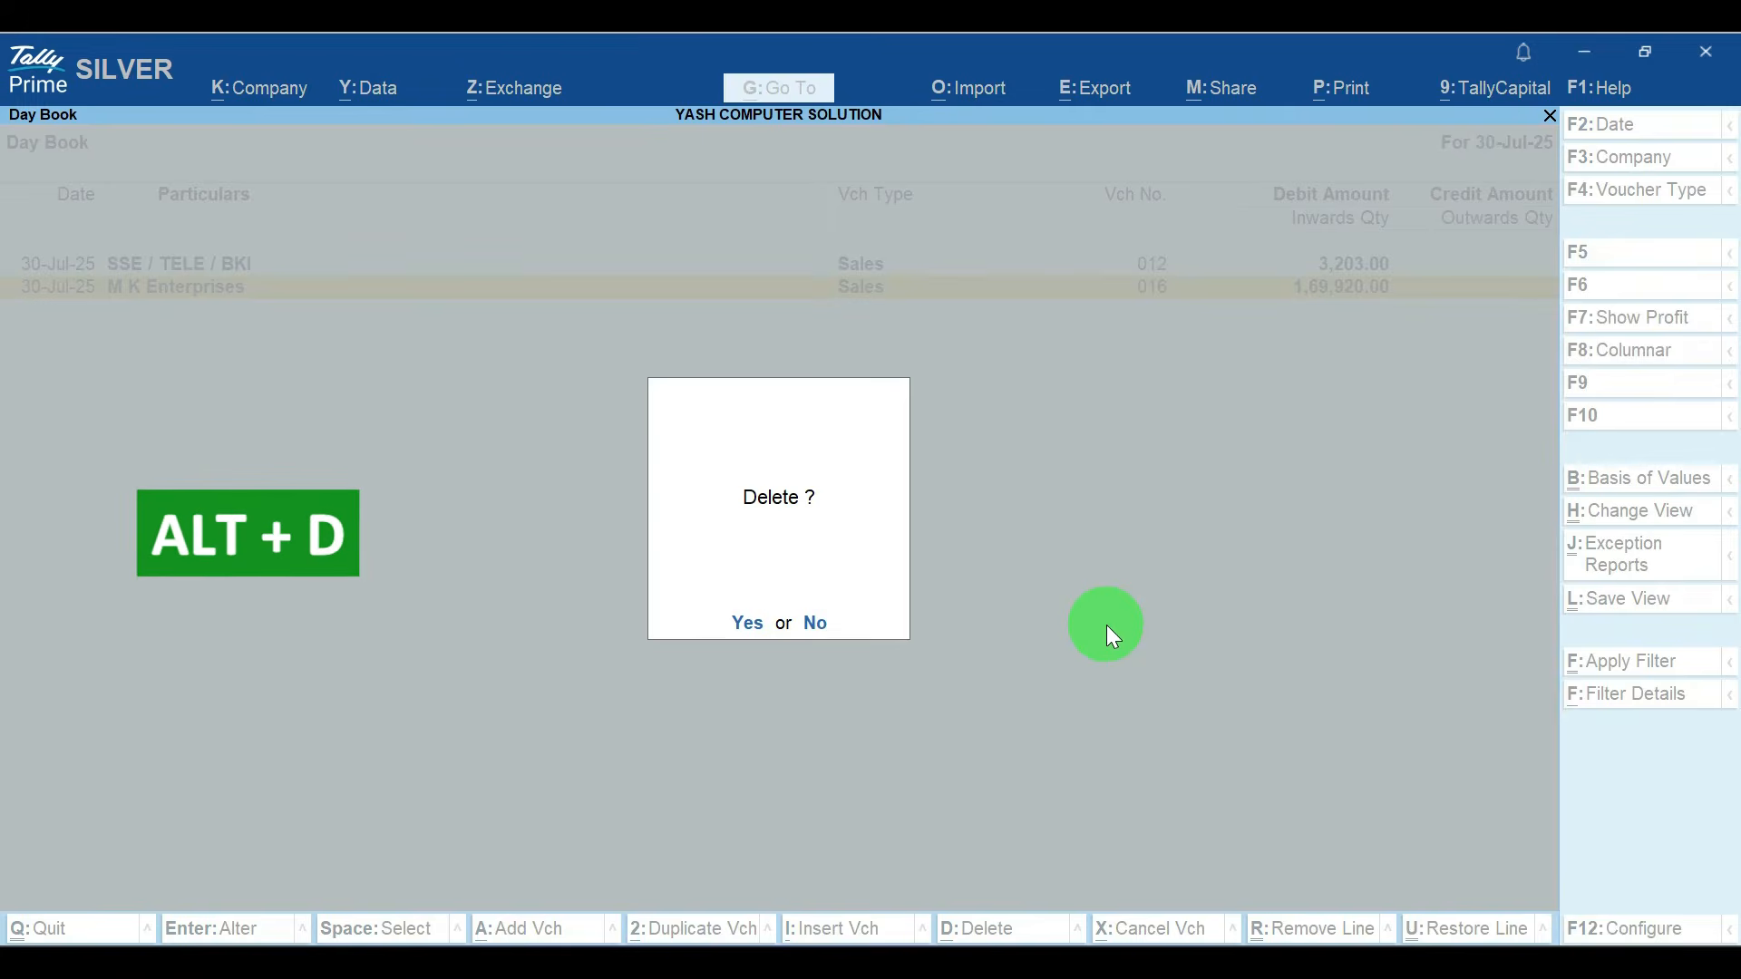
{"action": "key", "text": "y"}
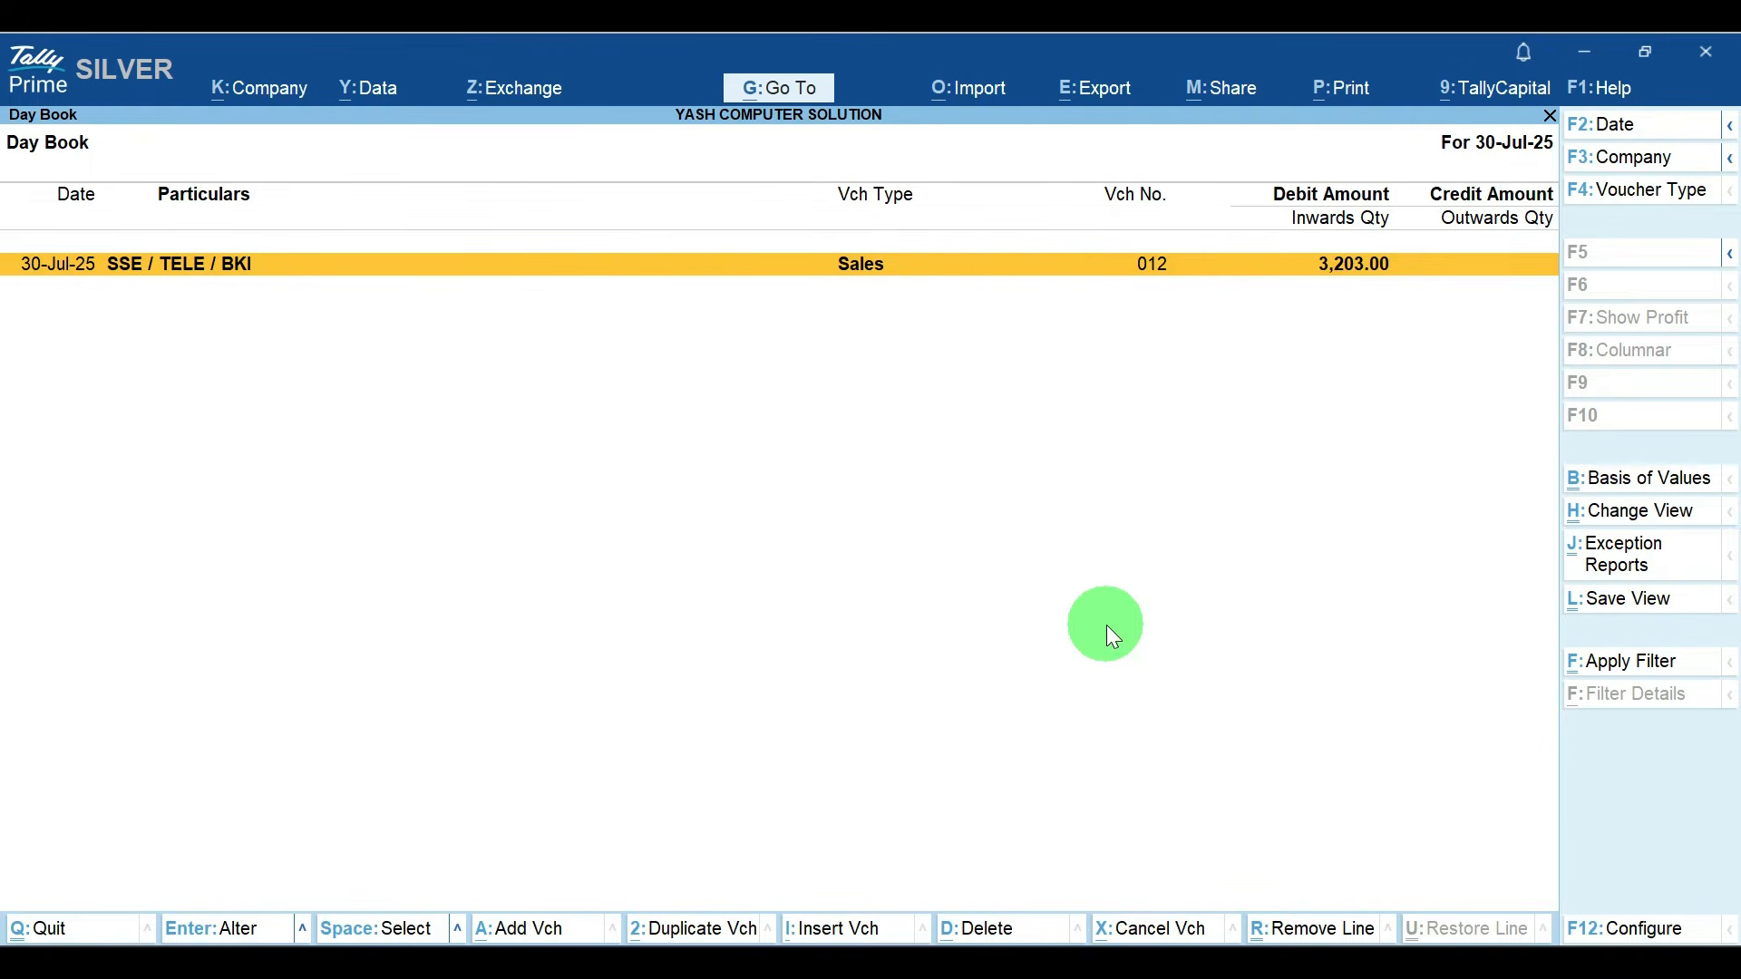
{"action": "key", "text": "Escape"}
{"action": "key", "text": "Escape"}
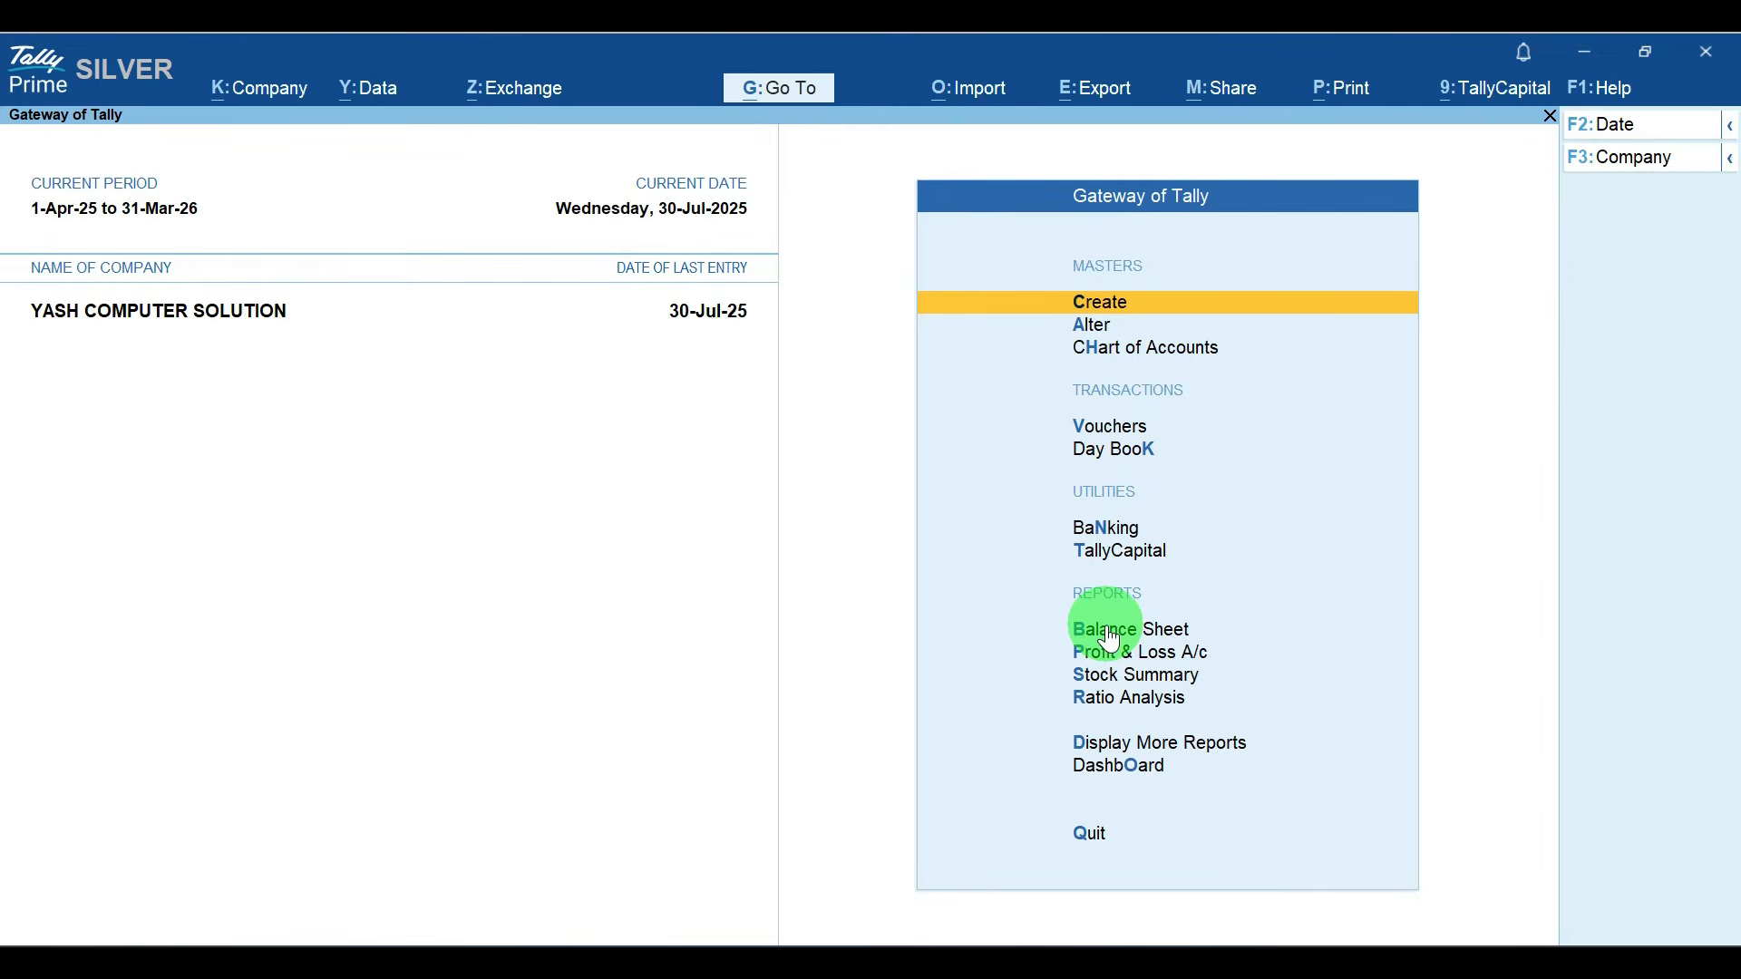
Step: Check the remaining voucher numbers of July's sales in the Sales Register and return to the Gateway of Tally
{"action": "key", "text": "v"}
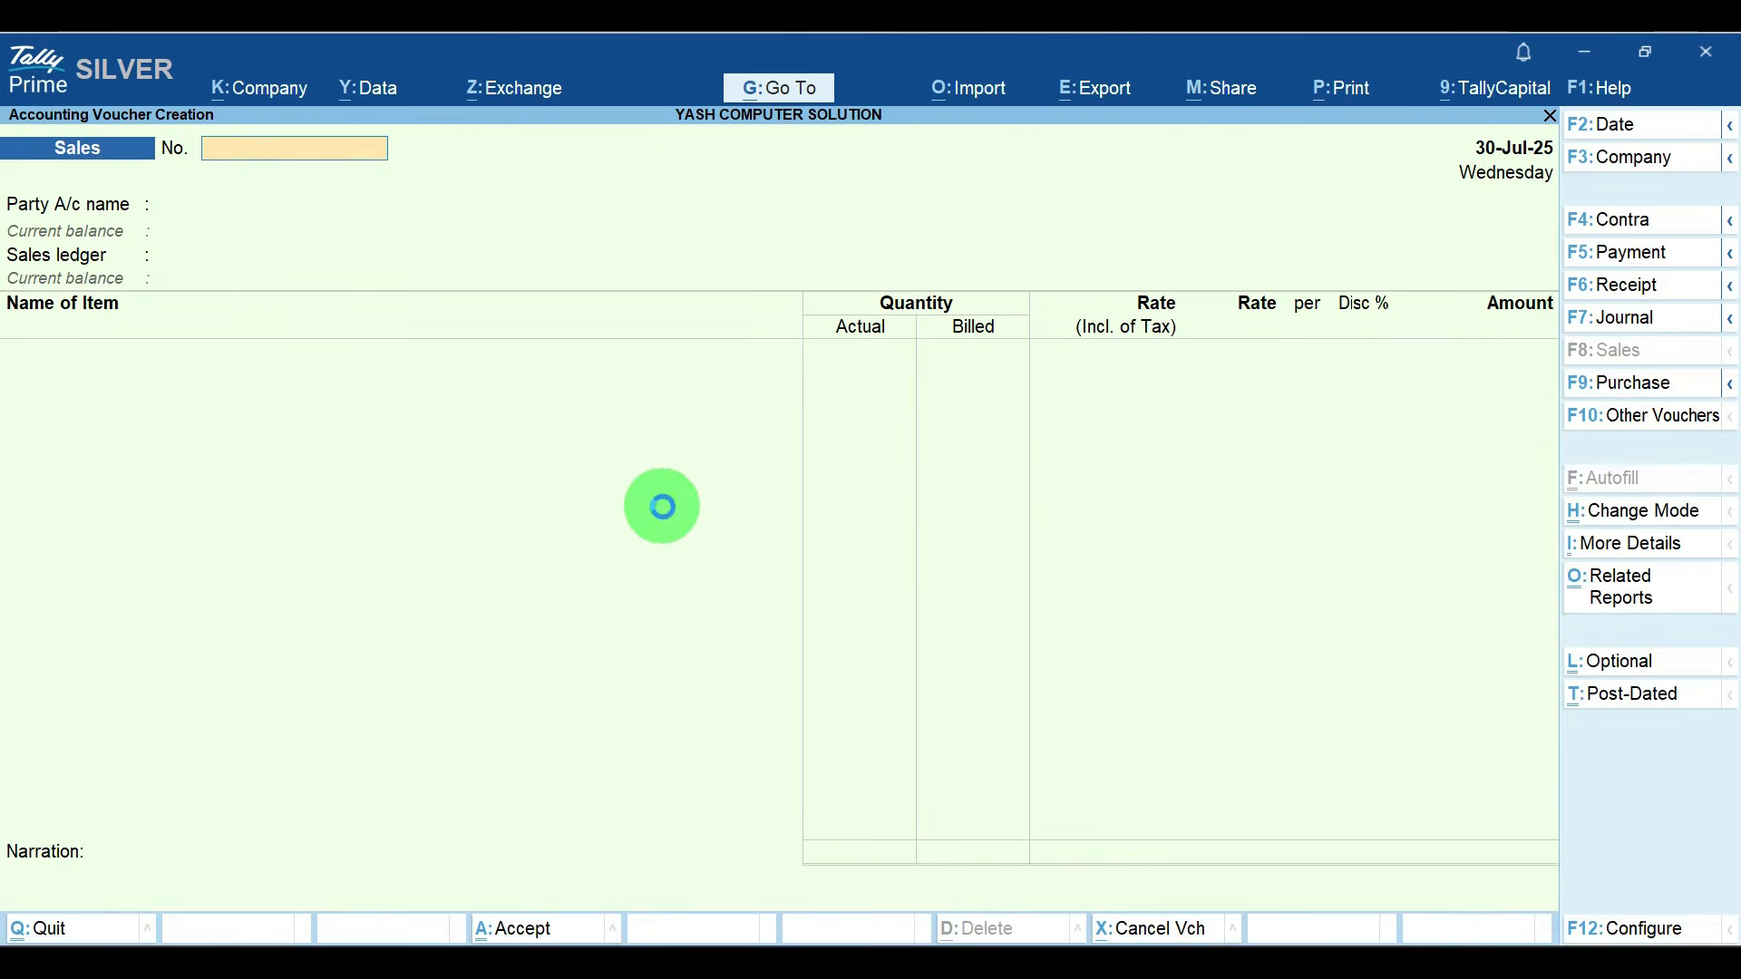
{"action": "key", "text": "Escape"}
{"action": "key", "text": "a"}
{"action": "key", "text": "s"}
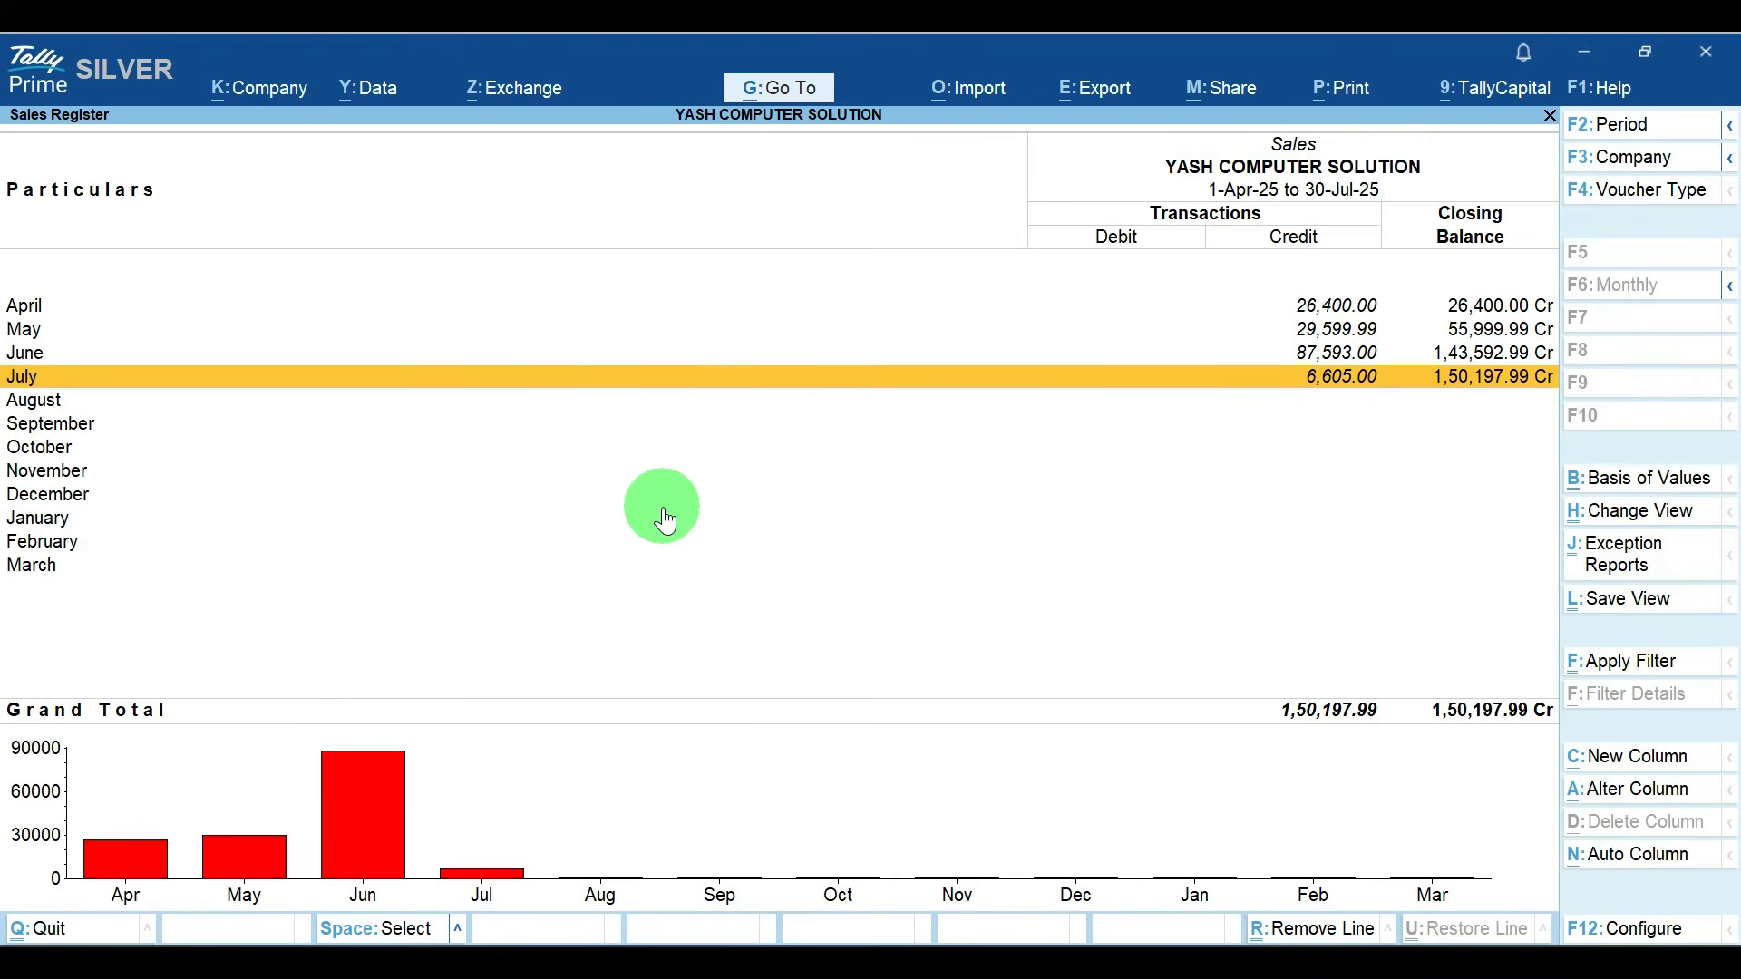
{"action": "key", "text": "Return"}
{"action": "key", "text": "Down"}
{"action": "key", "text": "Down"}
{"action": "key", "text": "Down"}
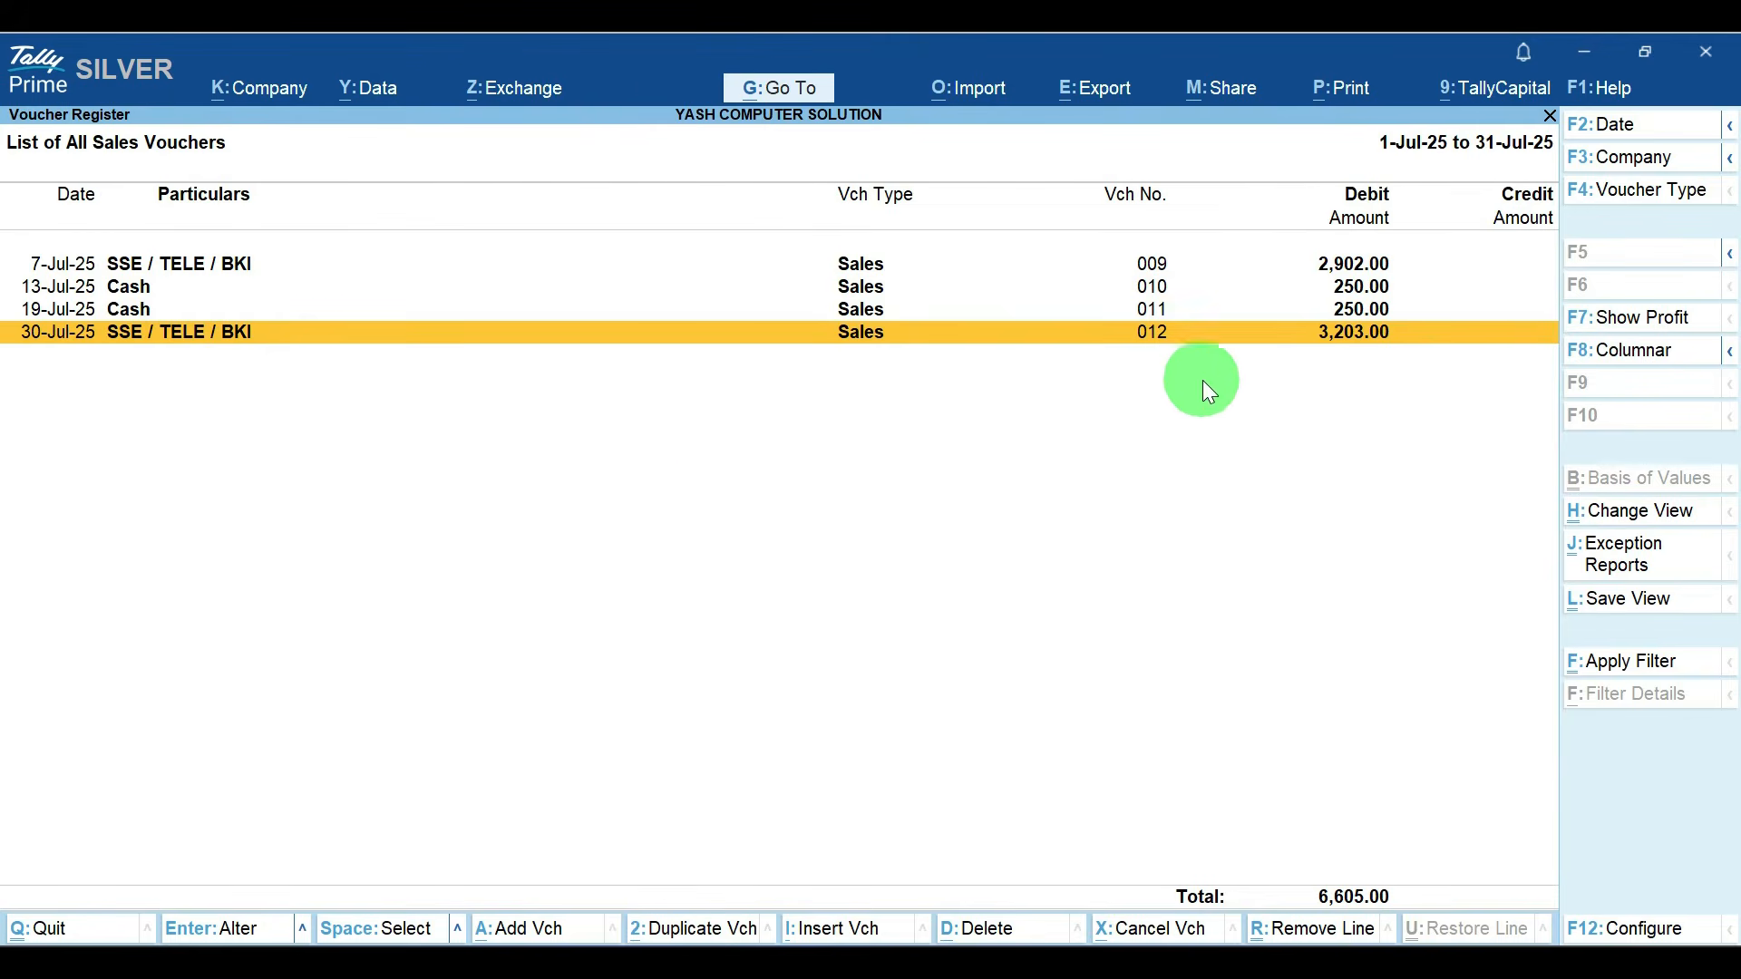
{"action": "key", "text": "Escape"}
{"action": "key", "text": "Escape"}
{"action": "key", "text": "Escape"}
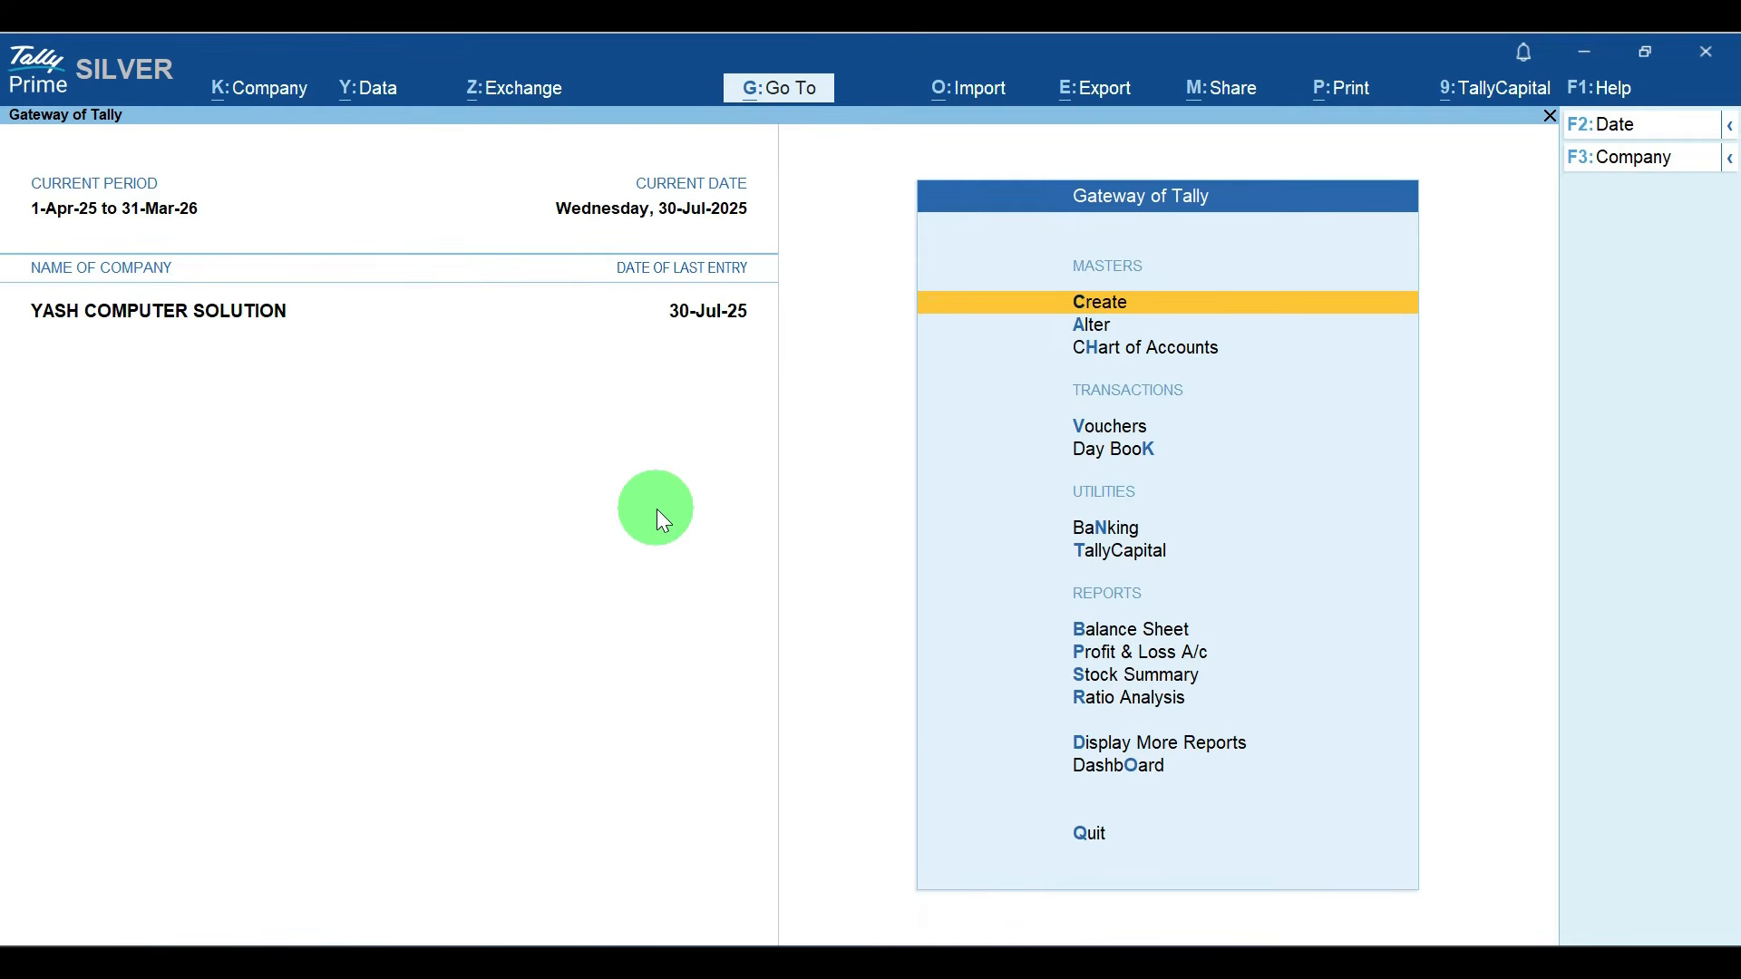
Step: Start a new sales voucher and set its voucher number to 013
{"action": "key", "text": "Down"}
{"action": "key", "text": "Down"}
{"action": "key", "text": "Down"}
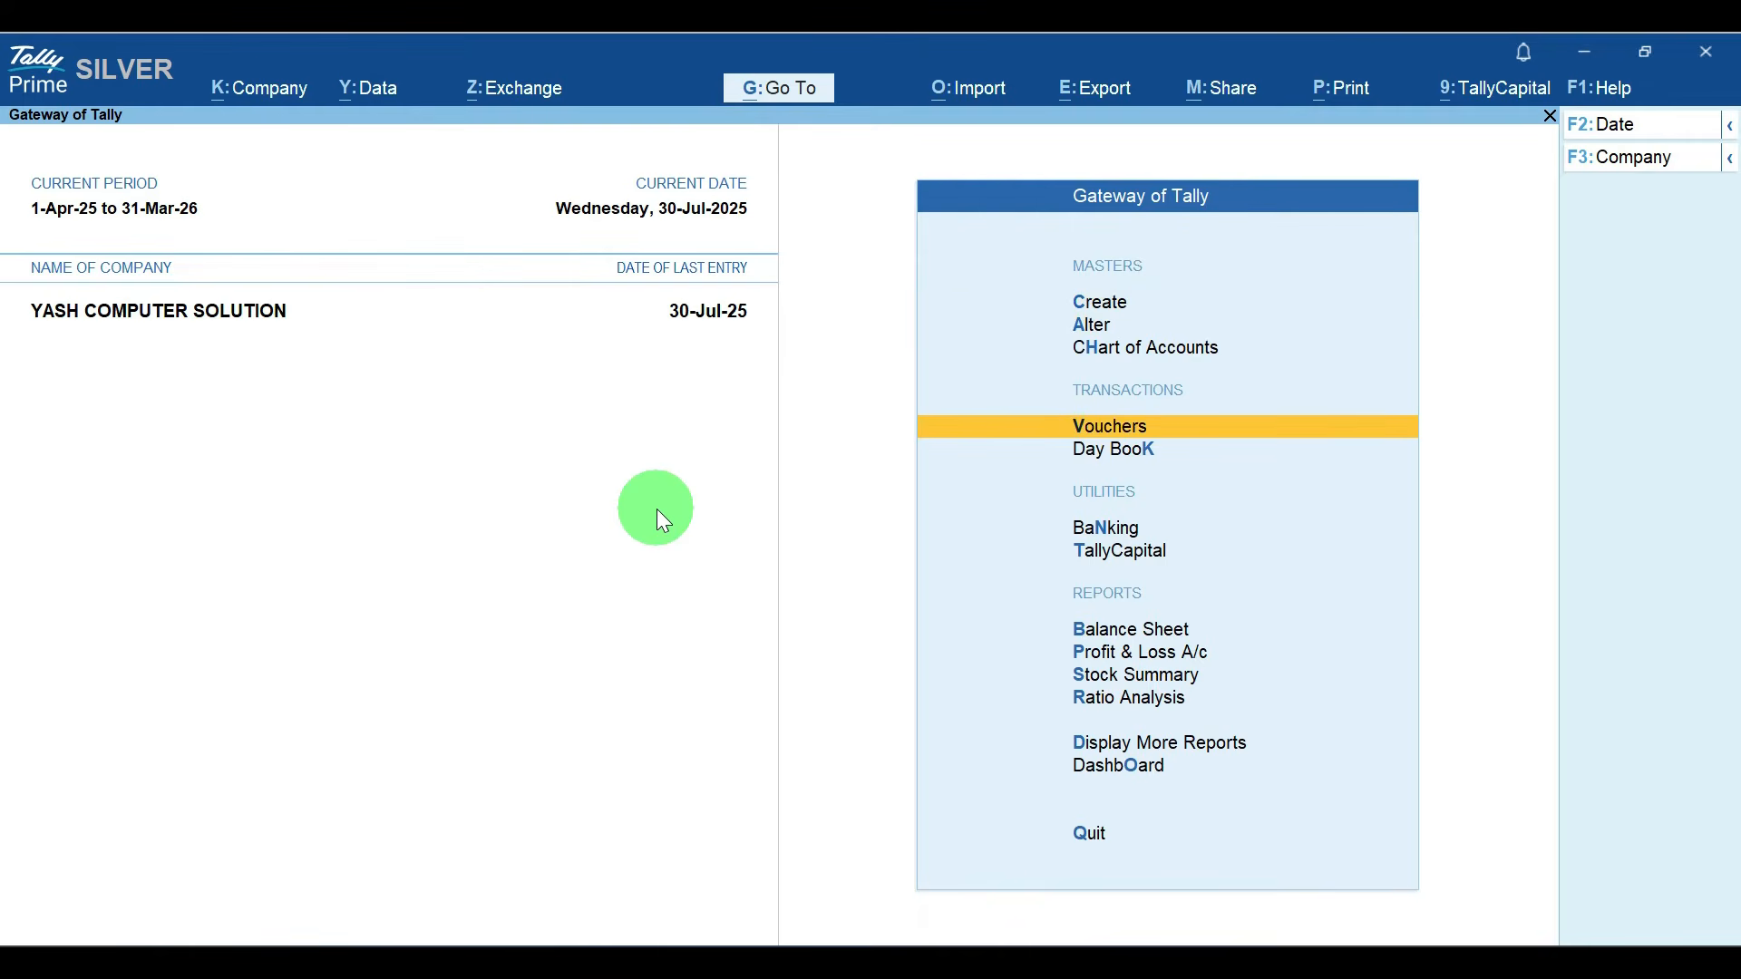
{"action": "key", "text": "Return"}
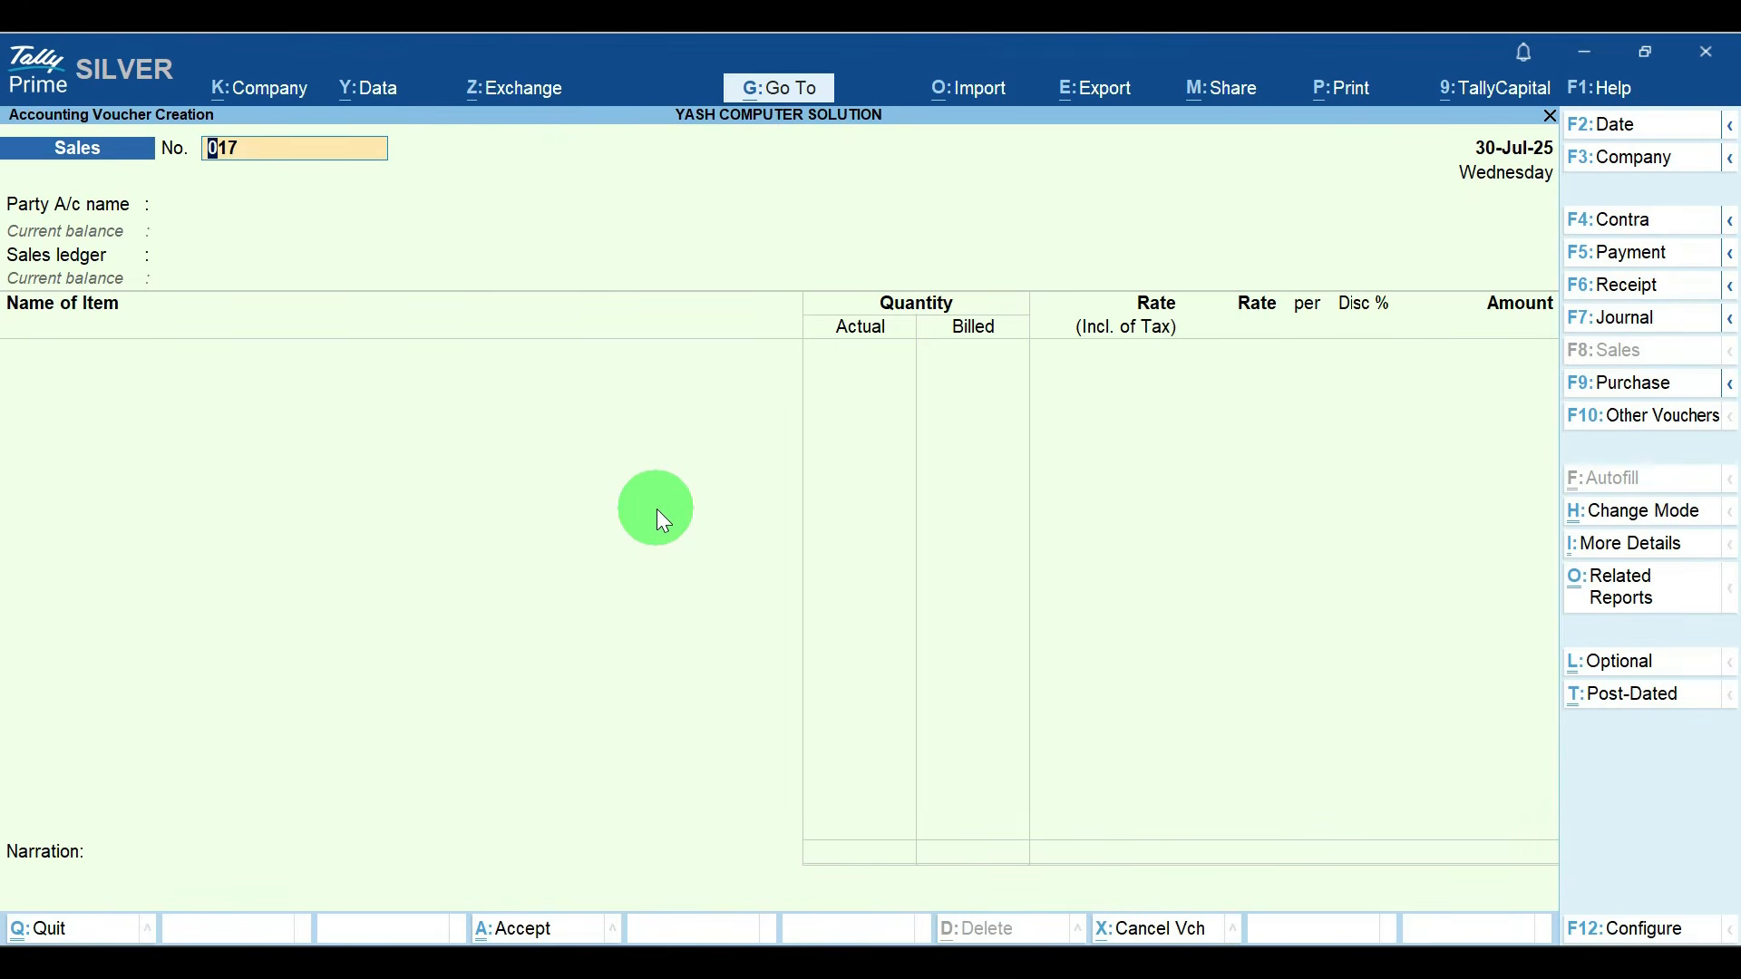
{"action": "key", "text": "BackSpace"}
{"action": "type", "text": "3"}
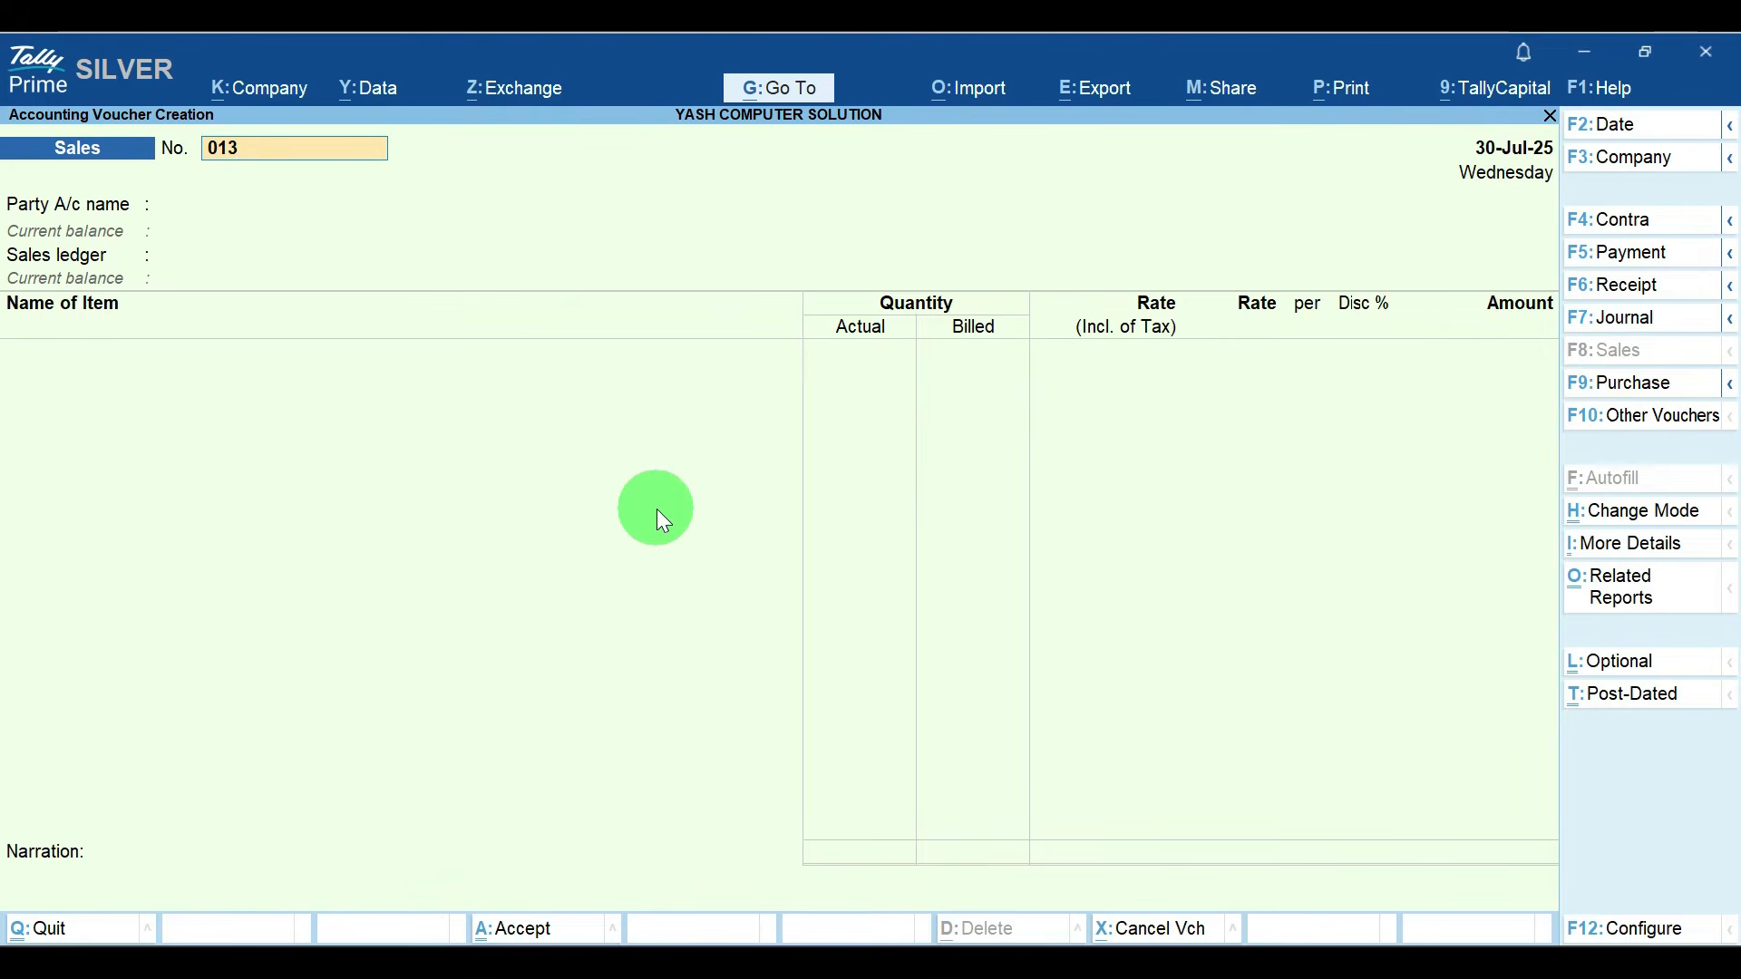
{"action": "key", "text": "Return"}
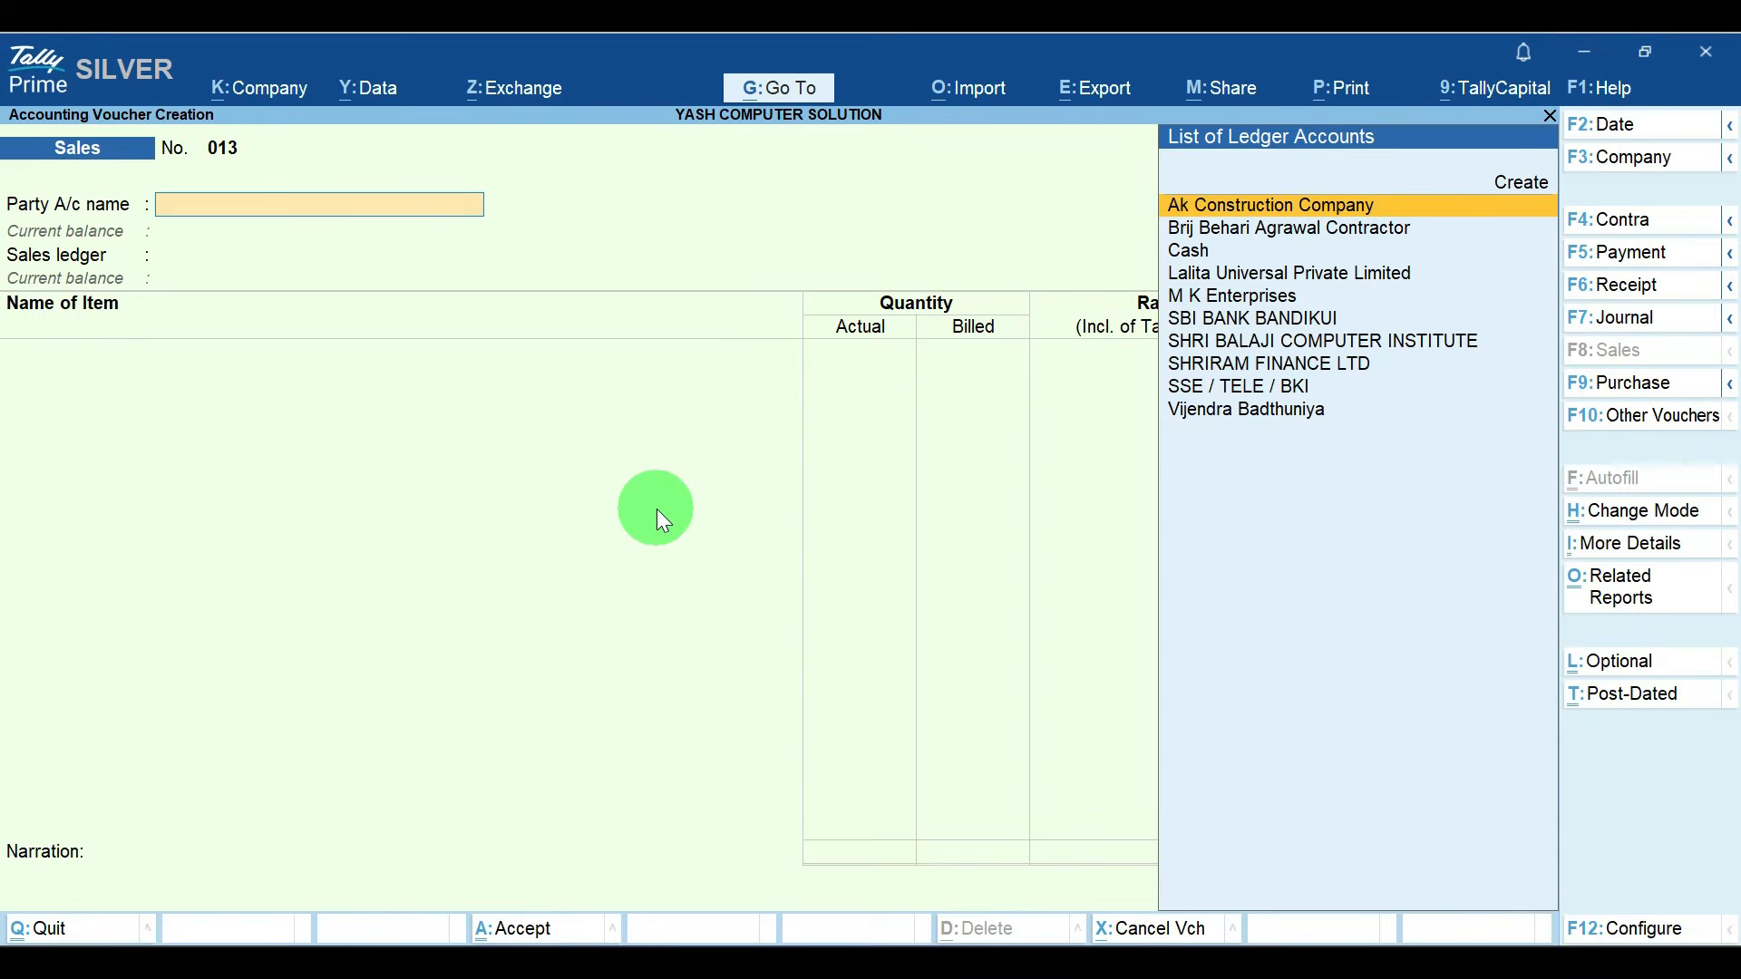
Step: Set M K Enterprises as the party, accept its dispatch and party details, and use Sales A/c as the sales ledger
{"action": "key", "text": "Down"}
{"action": "key", "text": "Down"}
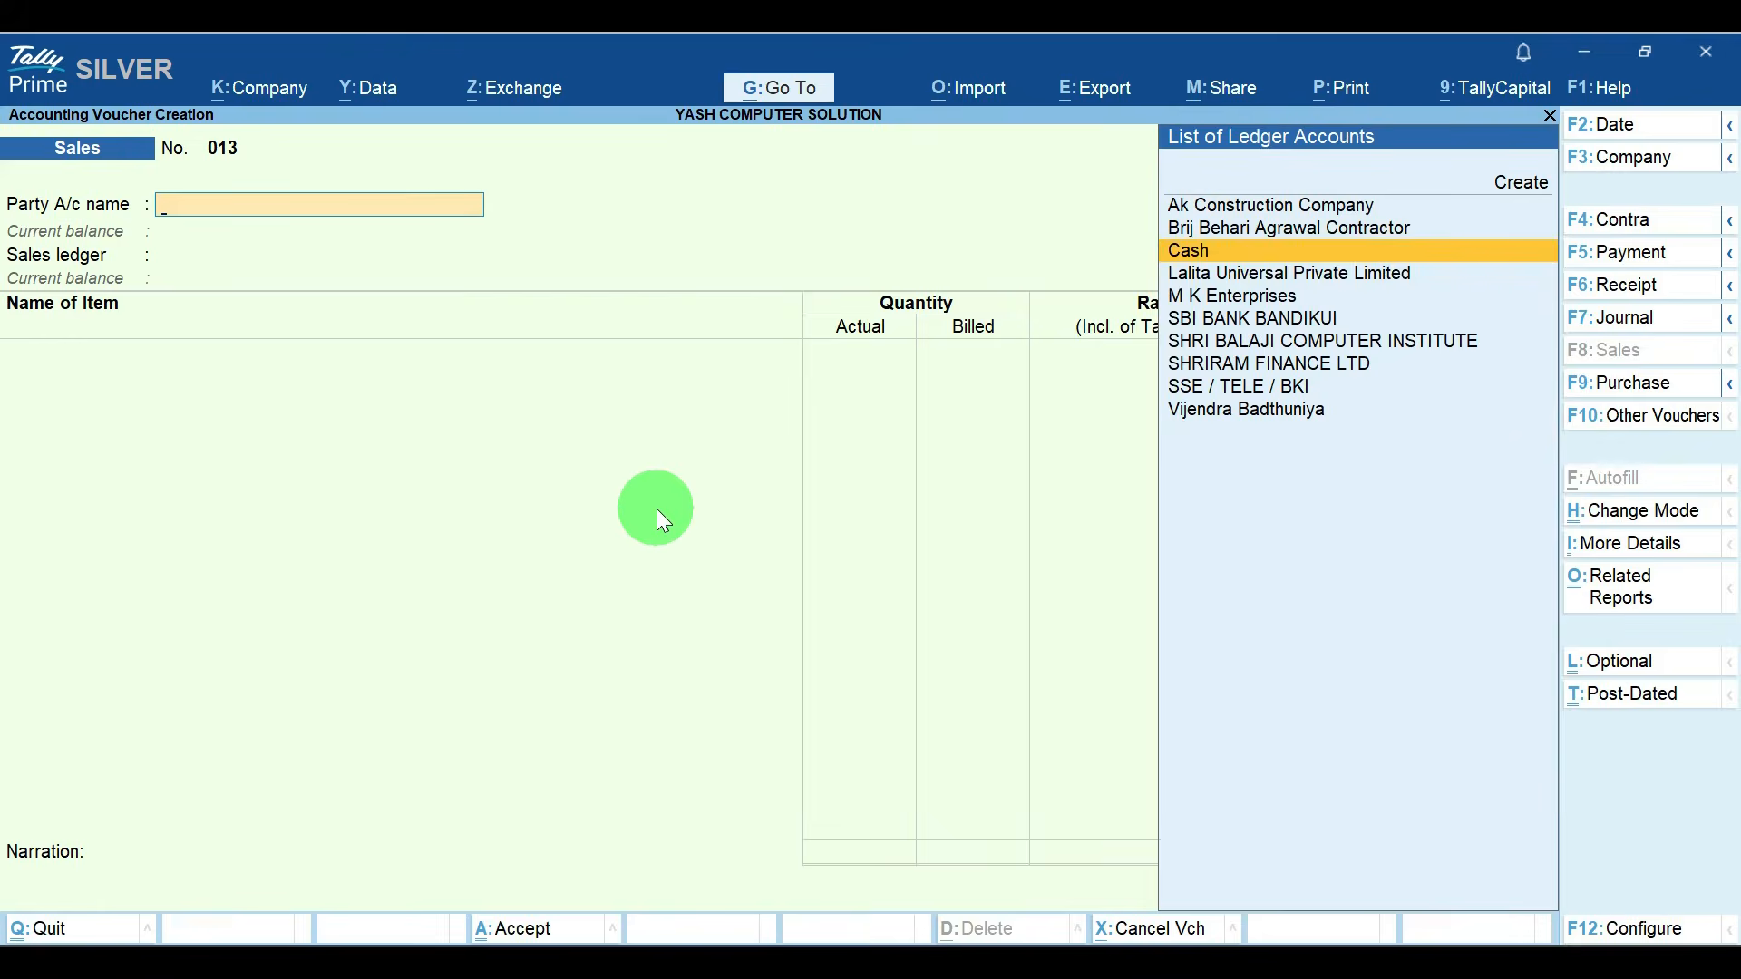
{"action": "key", "text": "Down"}
{"action": "key", "text": "Down"}
{"action": "key", "text": "Return"}
{"action": "key", "text": "Return"}
{"action": "key", "text": "Return"}
{"action": "key", "text": "Return"}
{"action": "key", "text": "Return"}
{"action": "key", "text": "Return"}
{"action": "key", "text": "Return"}
{"action": "key", "text": "Return"}
{"action": "key", "text": "Return"}
{"action": "key", "text": "Return"}
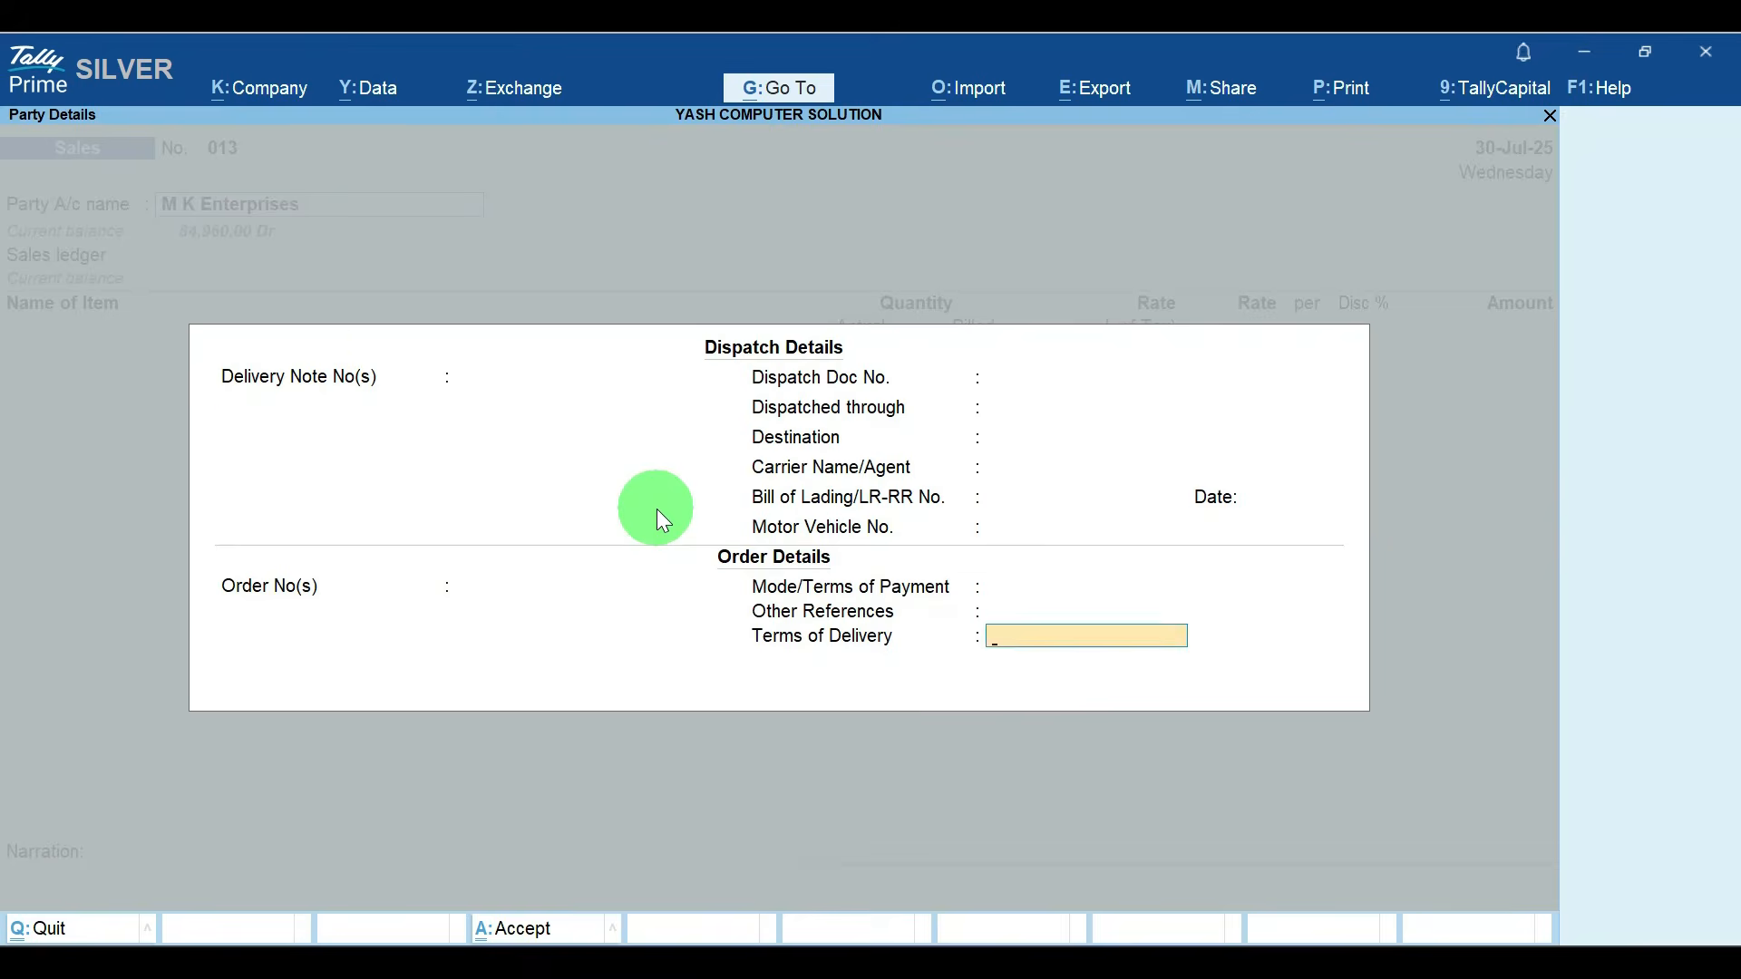
{"action": "key", "text": "Return"}
{"action": "key", "text": "Return"}
{"action": "key", "text": "Return"}
{"action": "key", "text": "Return"}
{"action": "key", "text": "Return"}
{"action": "key", "text": "Return"}
{"action": "key", "text": "Return"}
{"action": "key", "text": "Return"}
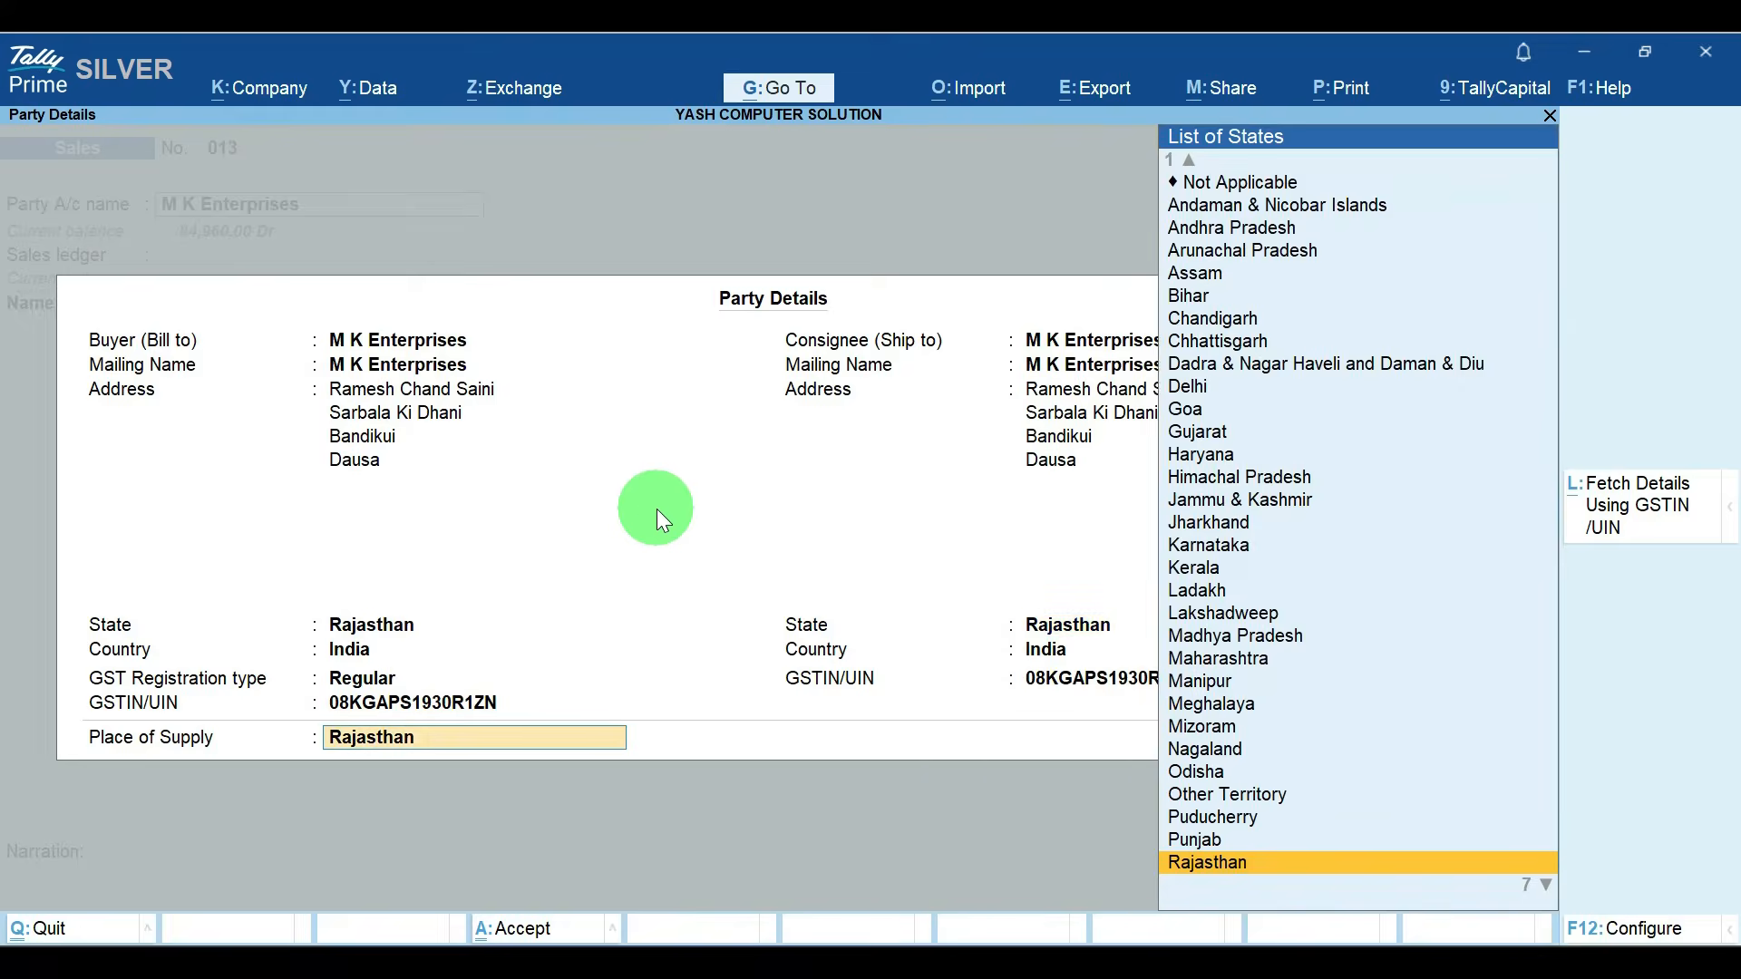
{"action": "key", "text": "Return"}
{"action": "key", "text": "Down"}
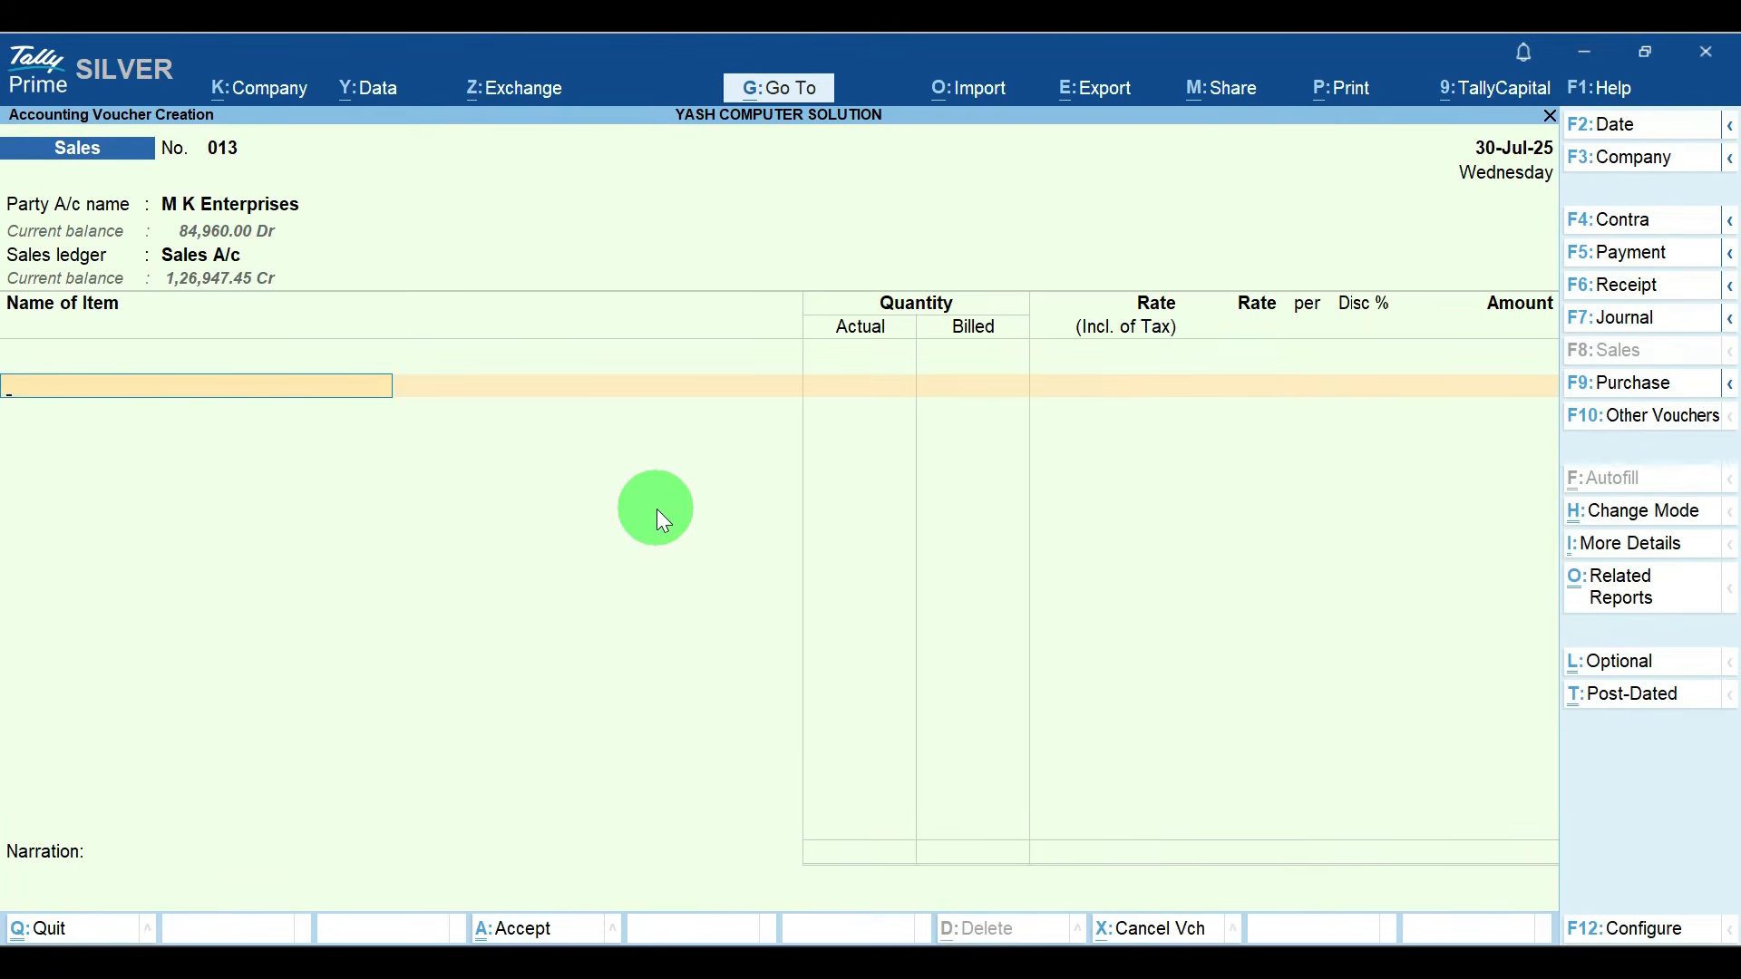
Step: Add the stock item COMPUTER with a quantity of 1 pcs, accepting its default rate
{"action": "type", "text": "C"}
{"action": "key", "text": "Down"}
{"action": "key", "text": "Down"}
{"action": "key", "text": "Return"}
{"action": "key", "text": "Return"}
{"action": "type", "text": "1"}
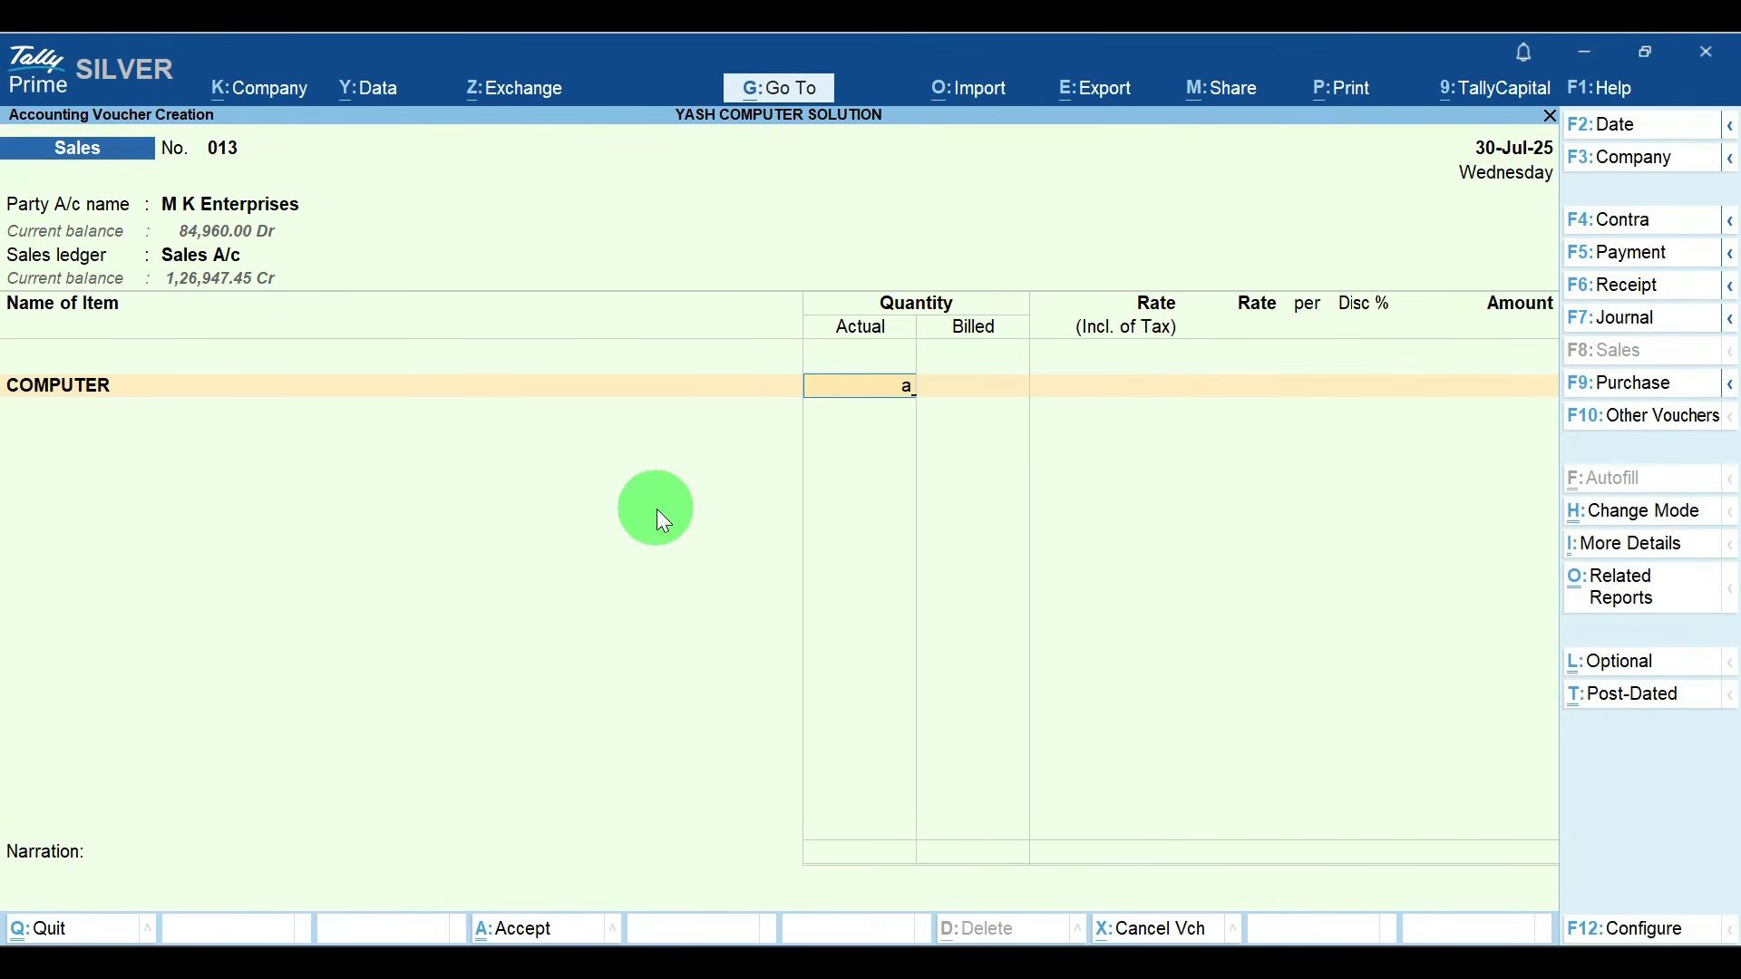
{"action": "key", "text": "Return"}
{"action": "key", "text": "Return"}
{"action": "key", "text": "Return"}
{"action": "key", "text": "Return"}
{"action": "key", "text": "Return"}
{"action": "key", "text": "Return"}
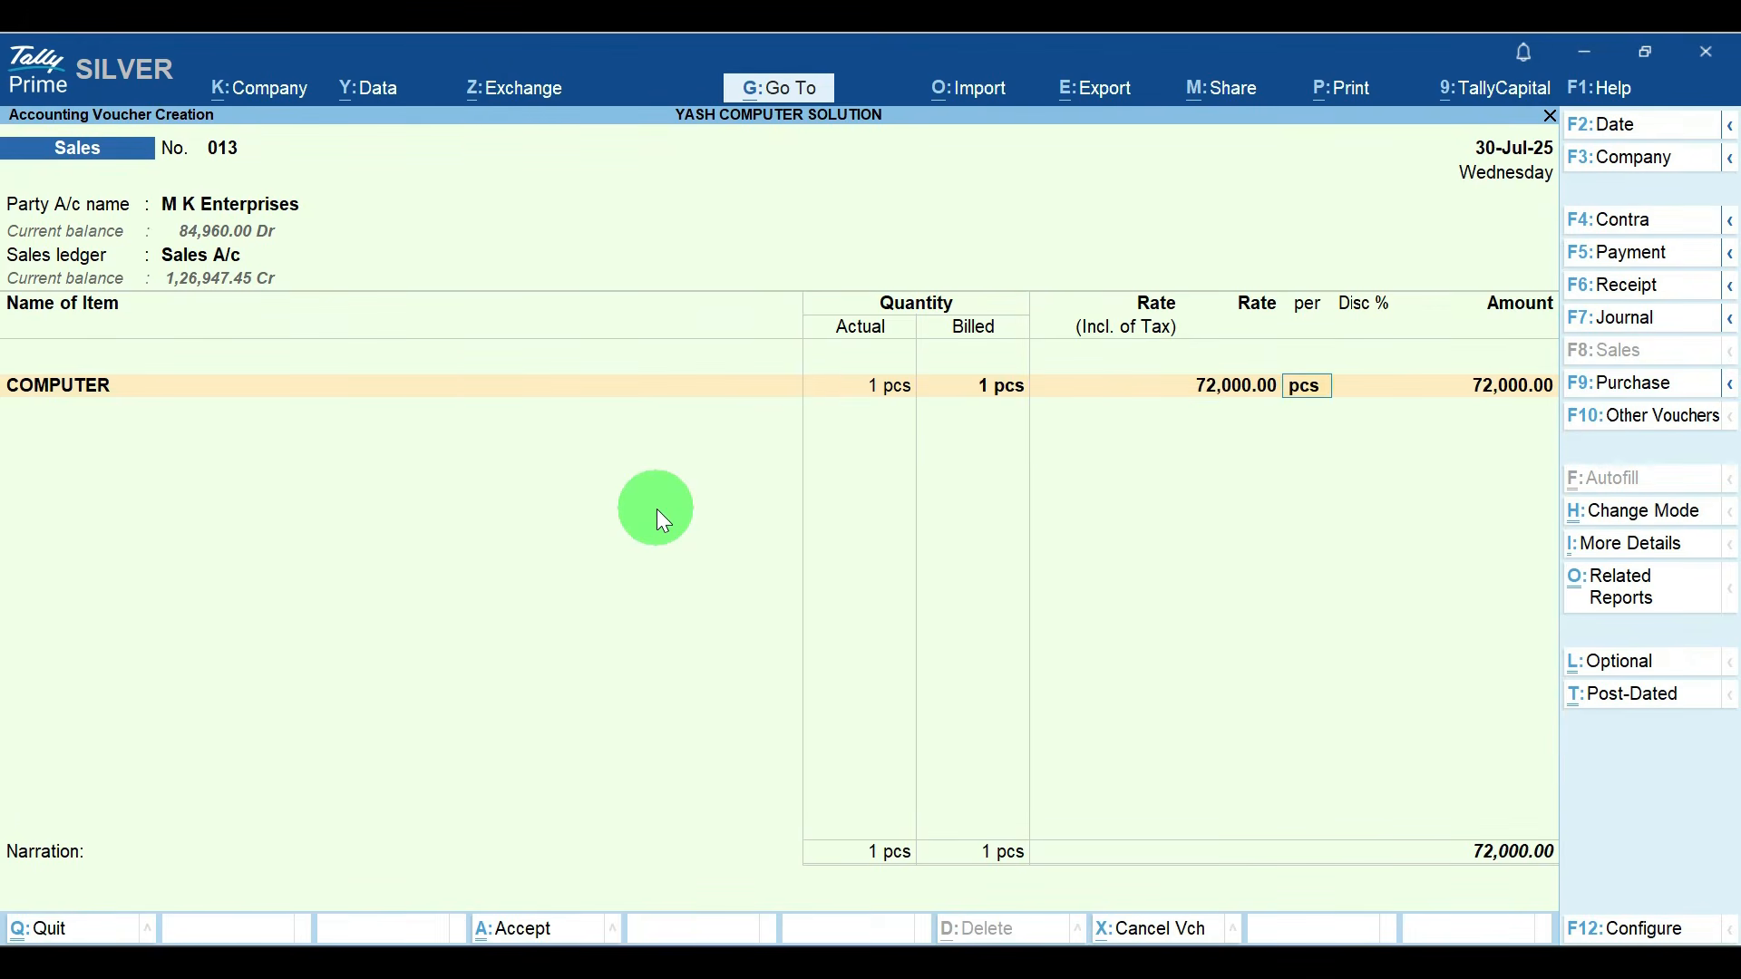
{"action": "key", "text": "Return"}
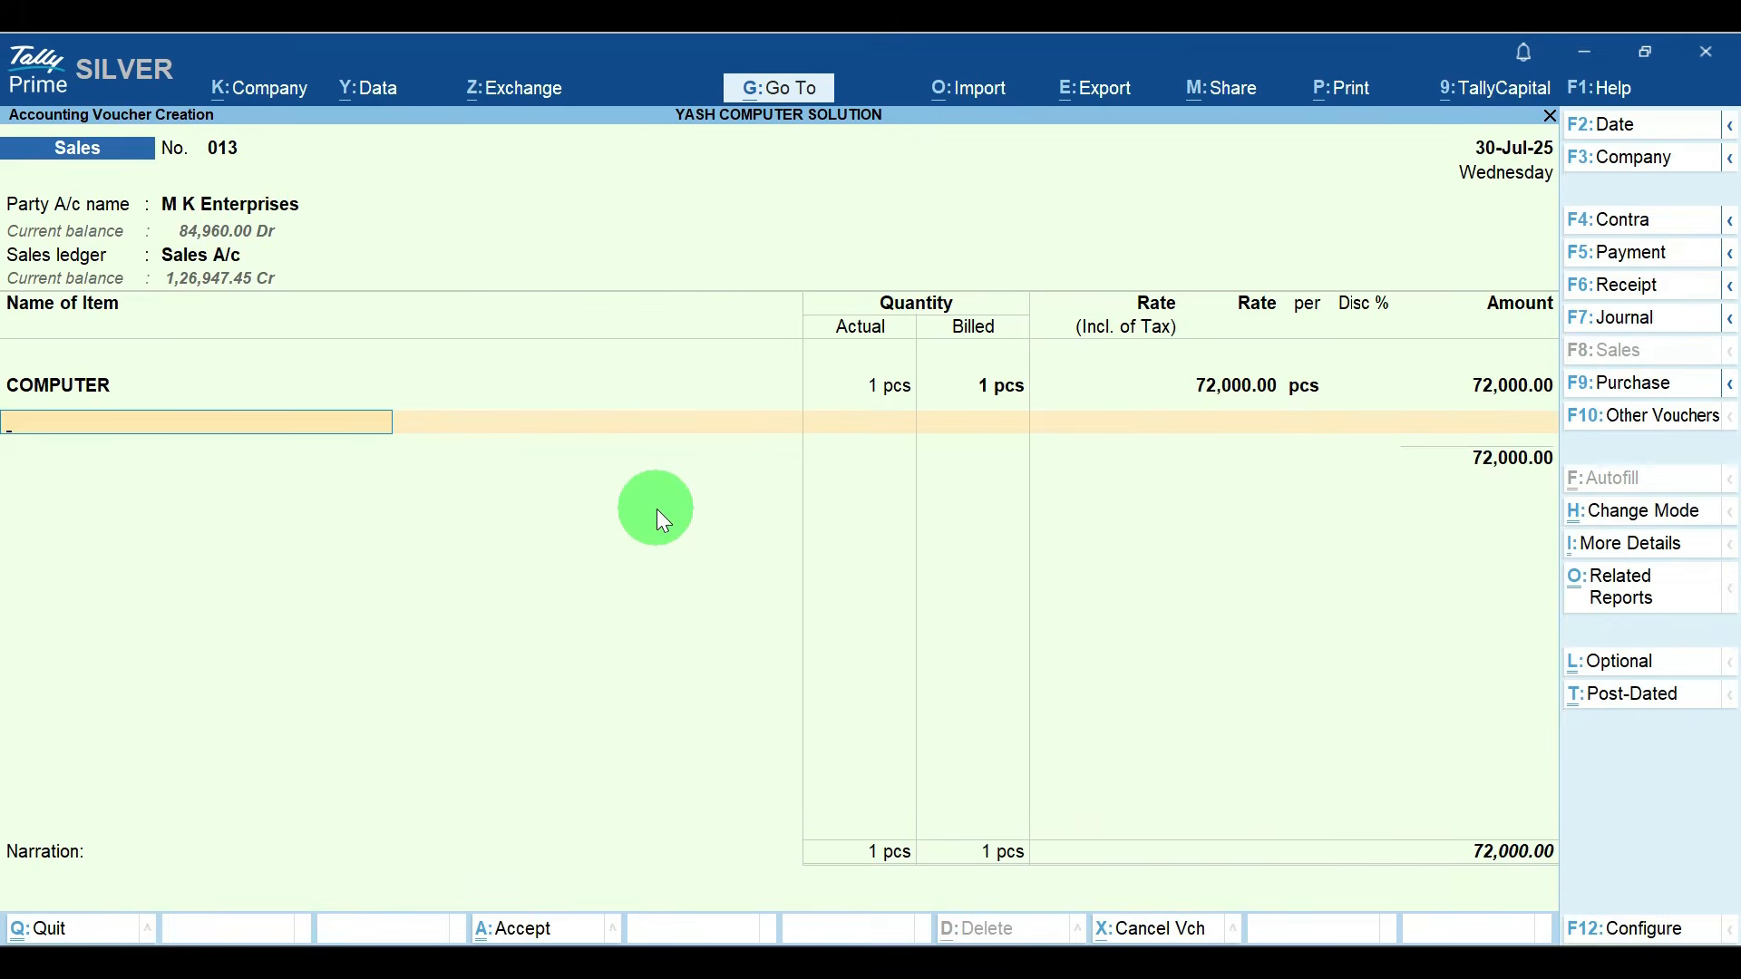
Step: Add the CGST and SGST ledgers to sales voucher 013, save it and leave voucher creation
{"action": "type", "text": "cg"}
{"action": "key", "text": "Return"}
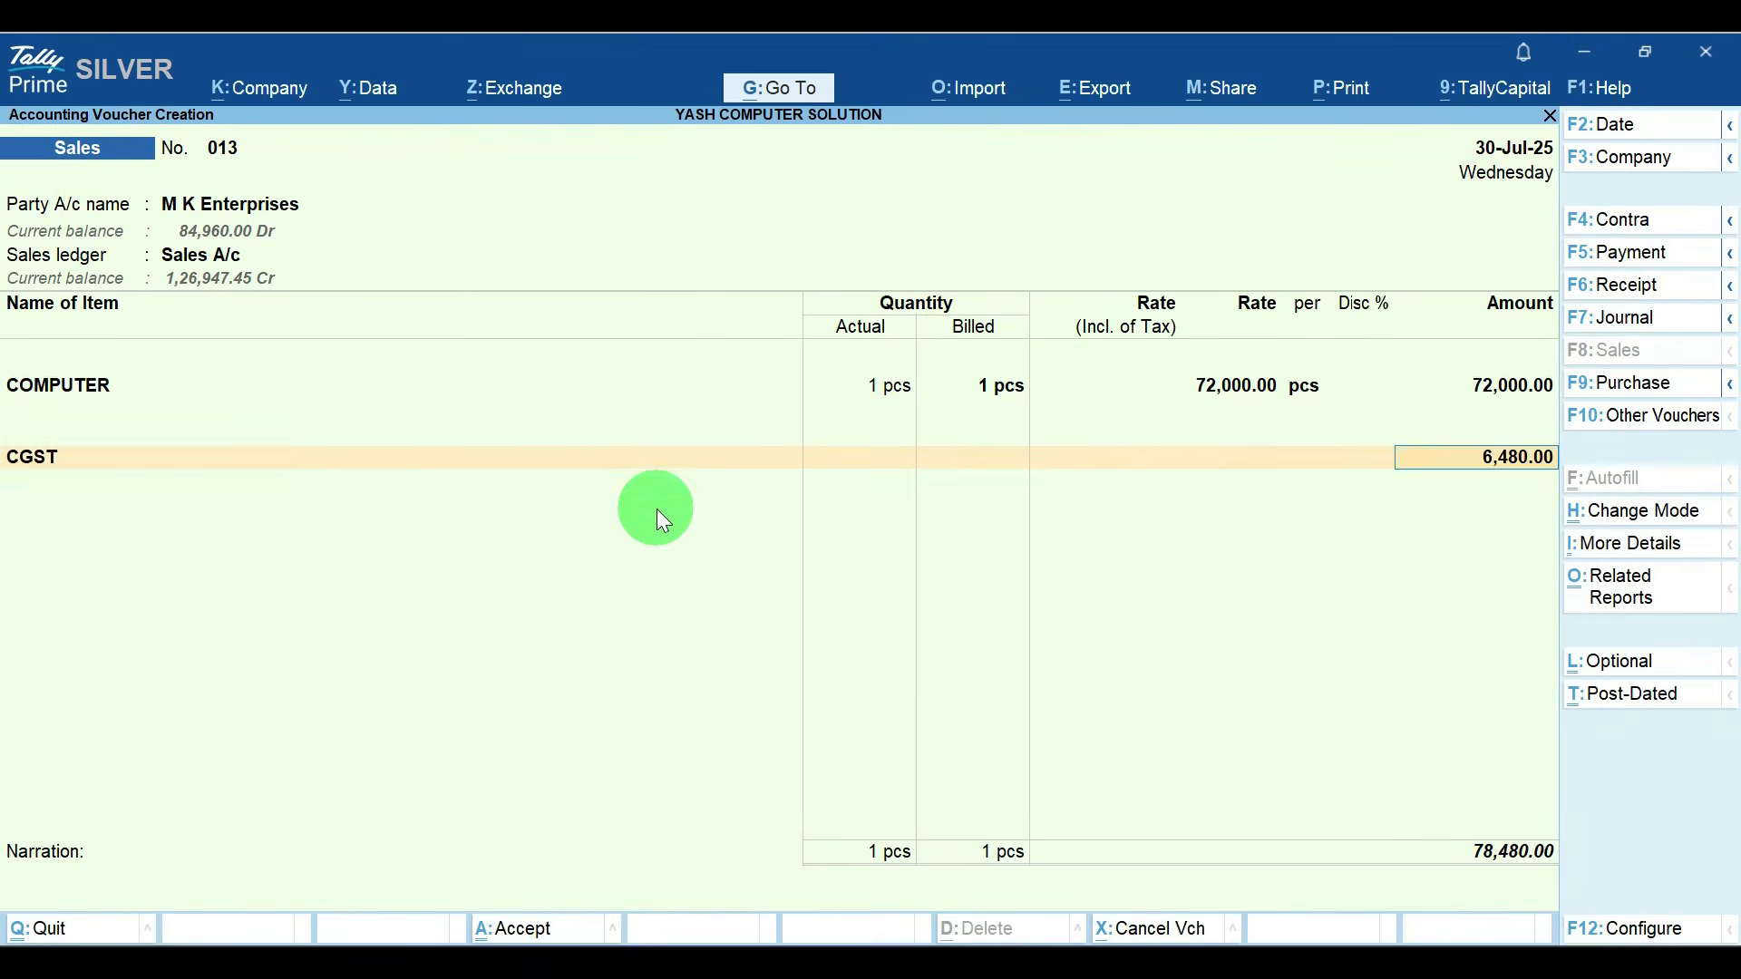
{"action": "key", "text": "Return"}
{"action": "type", "text": "sg"}
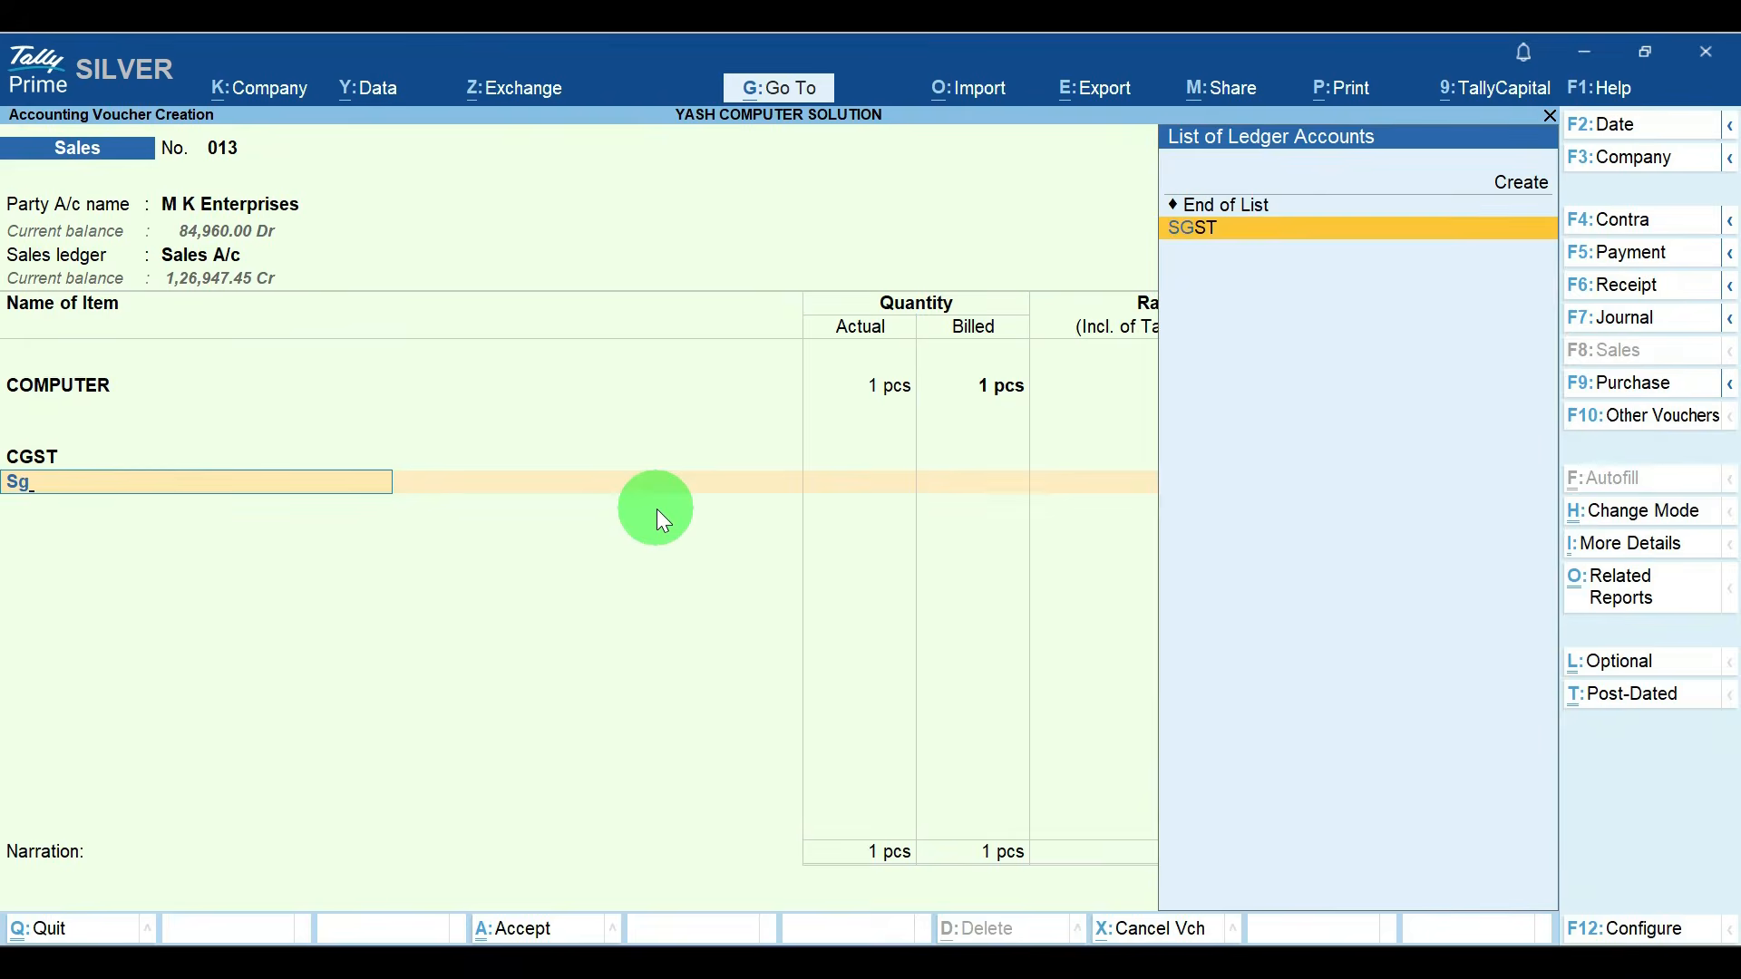
{"action": "key", "text": "Return"}
{"action": "key", "text": "Return"}
{"action": "key", "text": "Return"}
{"action": "key", "text": "Return"}
{"action": "key", "text": "Return"}
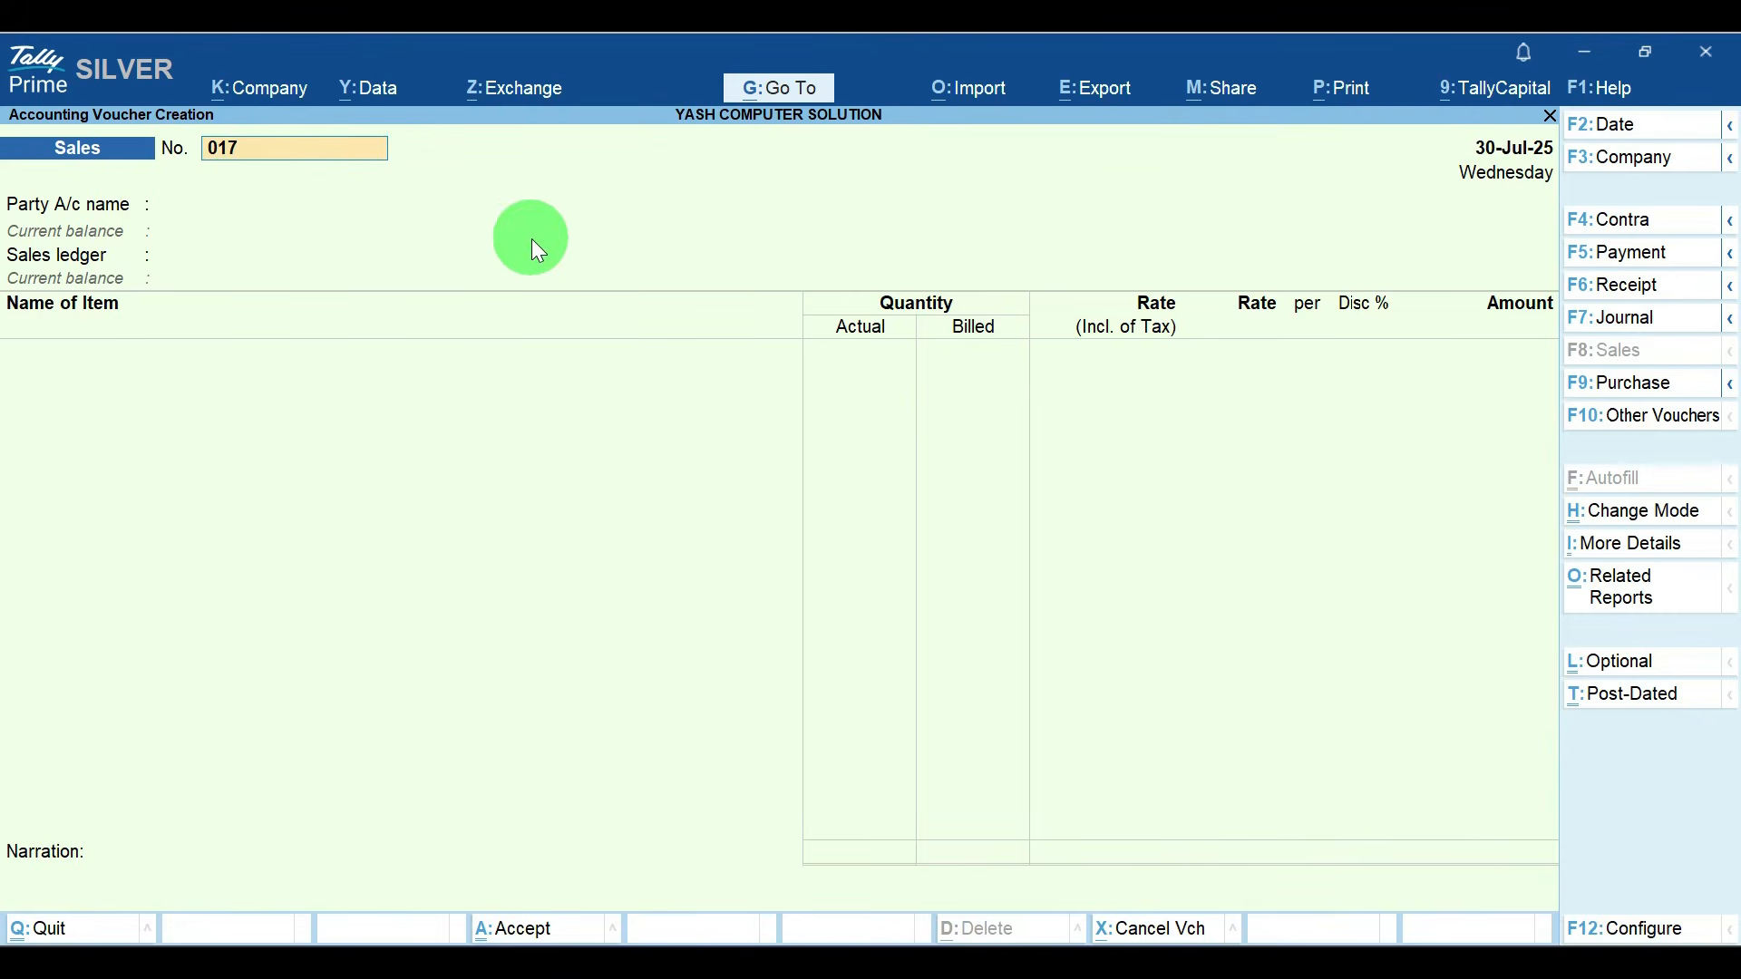
{"action": "key", "text": "BackSpace"}
{"action": "key", "text": "Escape"}
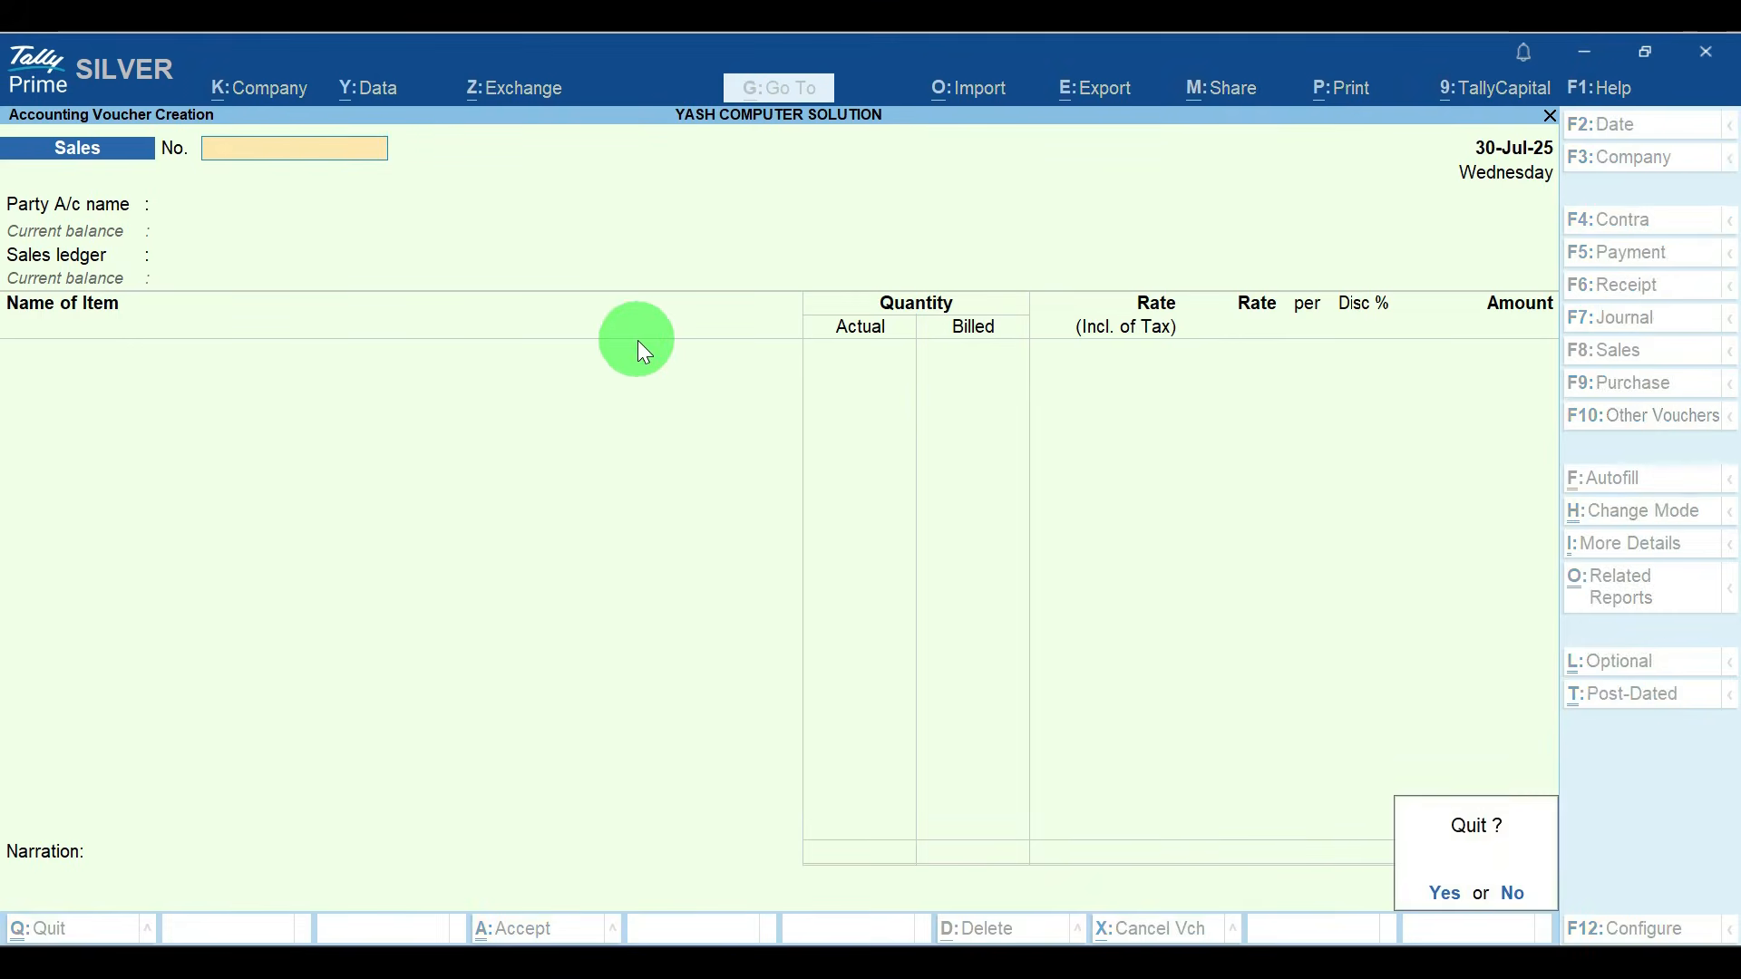
{"action": "key", "text": "y"}
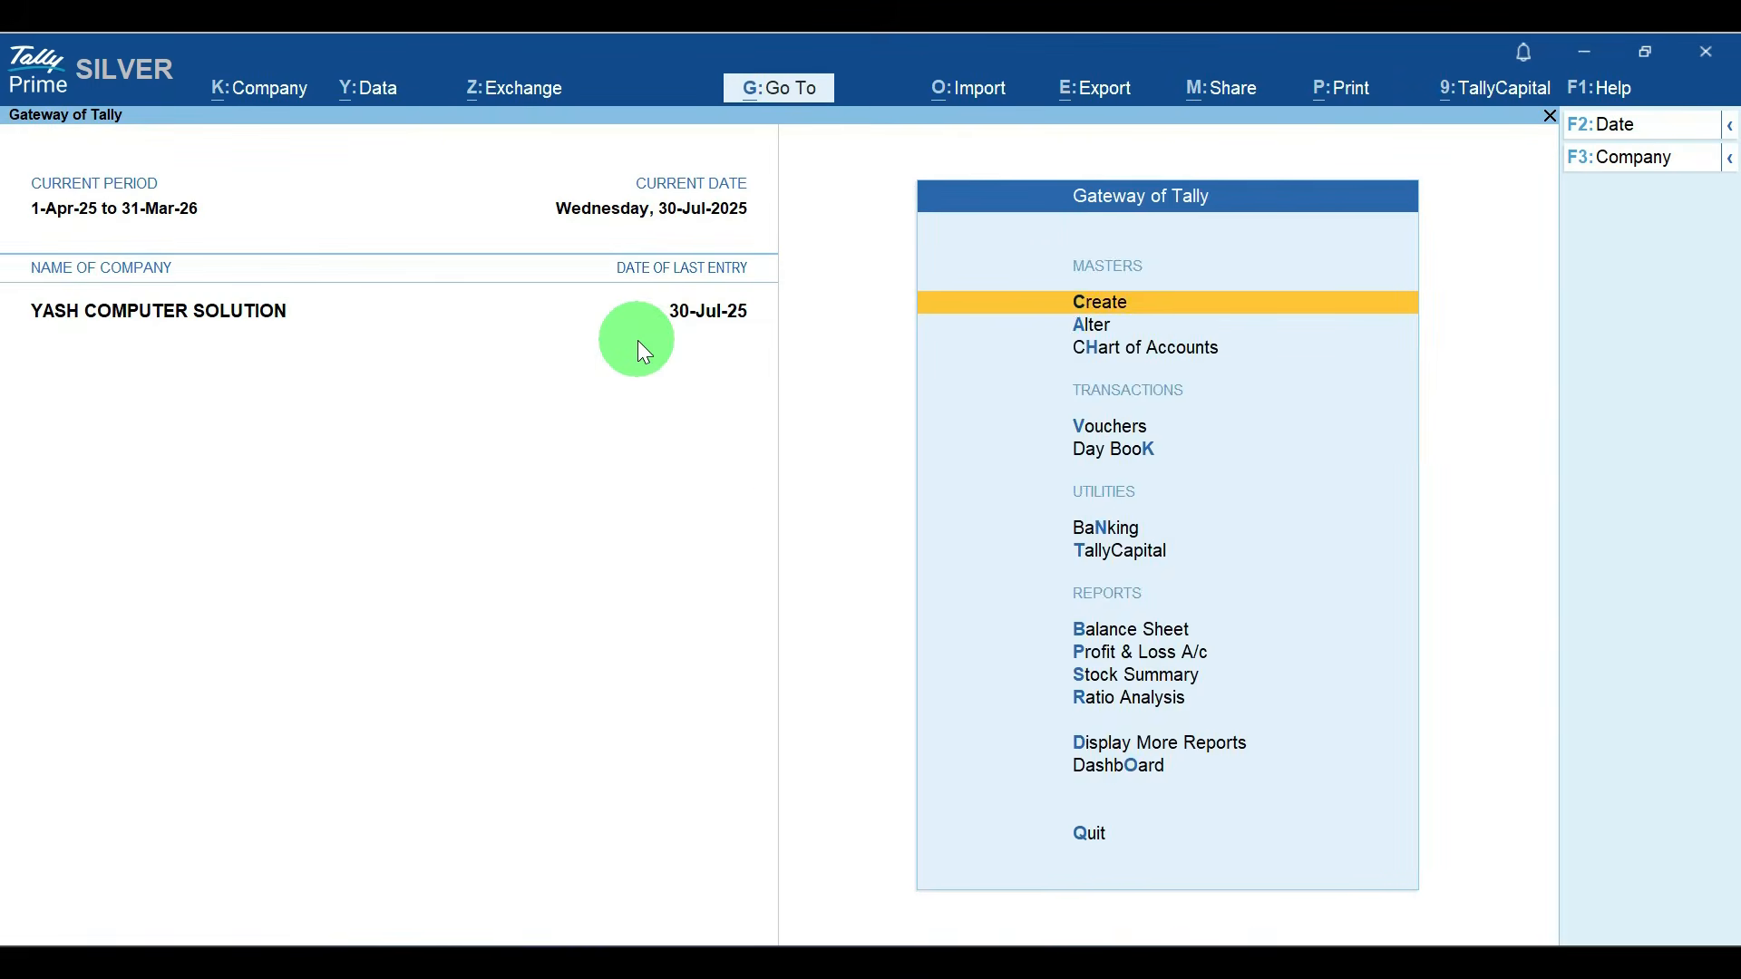
Step: Review July's sales voucher list in the Sales Register to verify the numbering, and return to the Gateway of Tally
{"action": "key", "text": "d"}
{"action": "key", "text": "a"}
{"action": "key", "text": "s"}
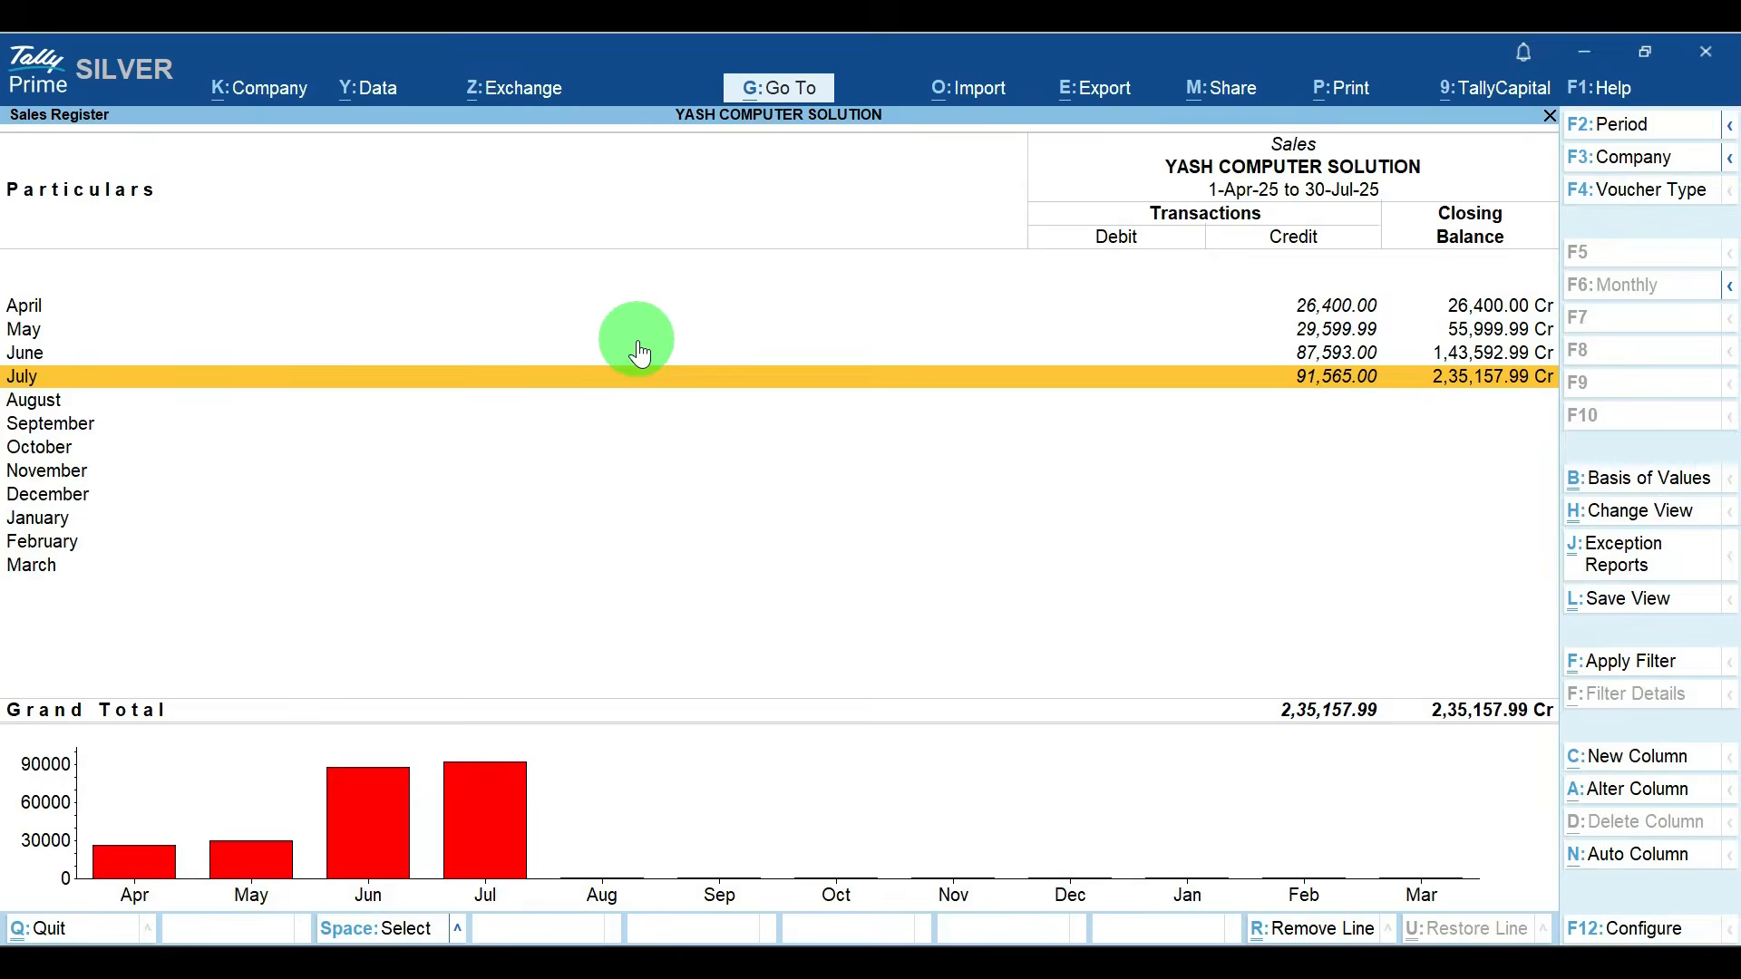
{"action": "key", "text": "Return"}
{"action": "key", "text": "Down"}
{"action": "key", "text": "Down"}
{"action": "key", "text": "Down"}
{"action": "key", "text": "Down"}
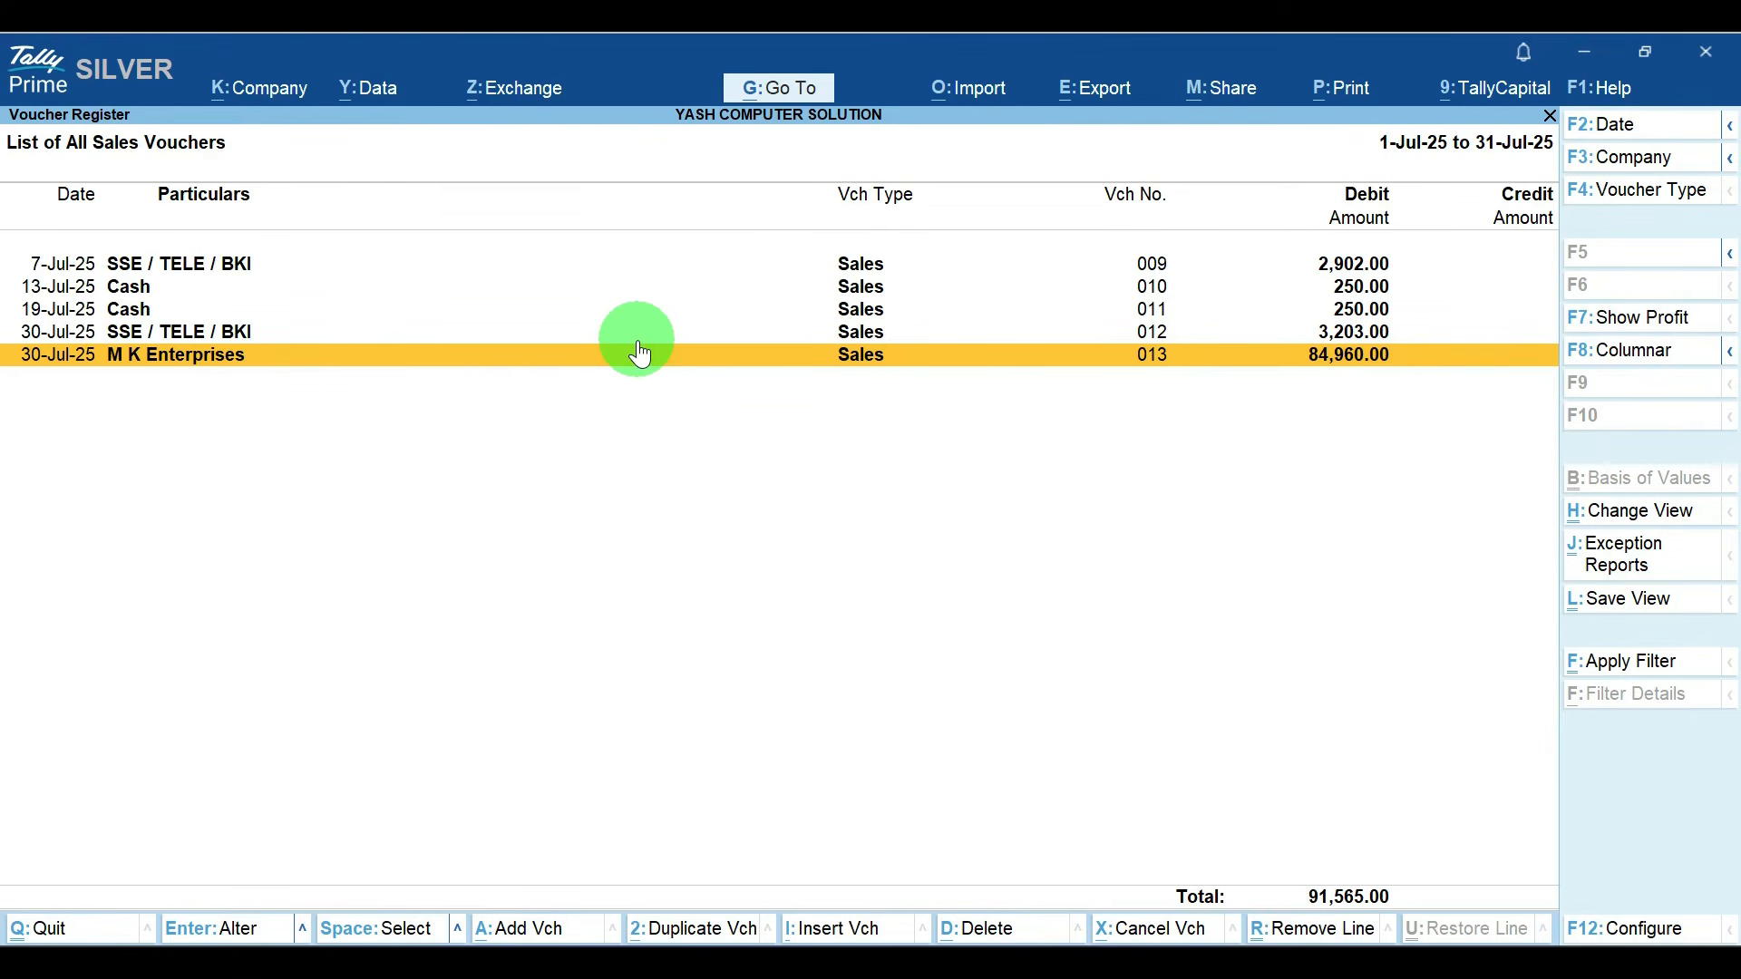
{"action": "key", "text": "Escape"}
{"action": "key", "text": "Escape"}
{"action": "key", "text": "Escape"}
{"action": "key", "text": "Escape"}
{"action": "key", "text": "Escape"}
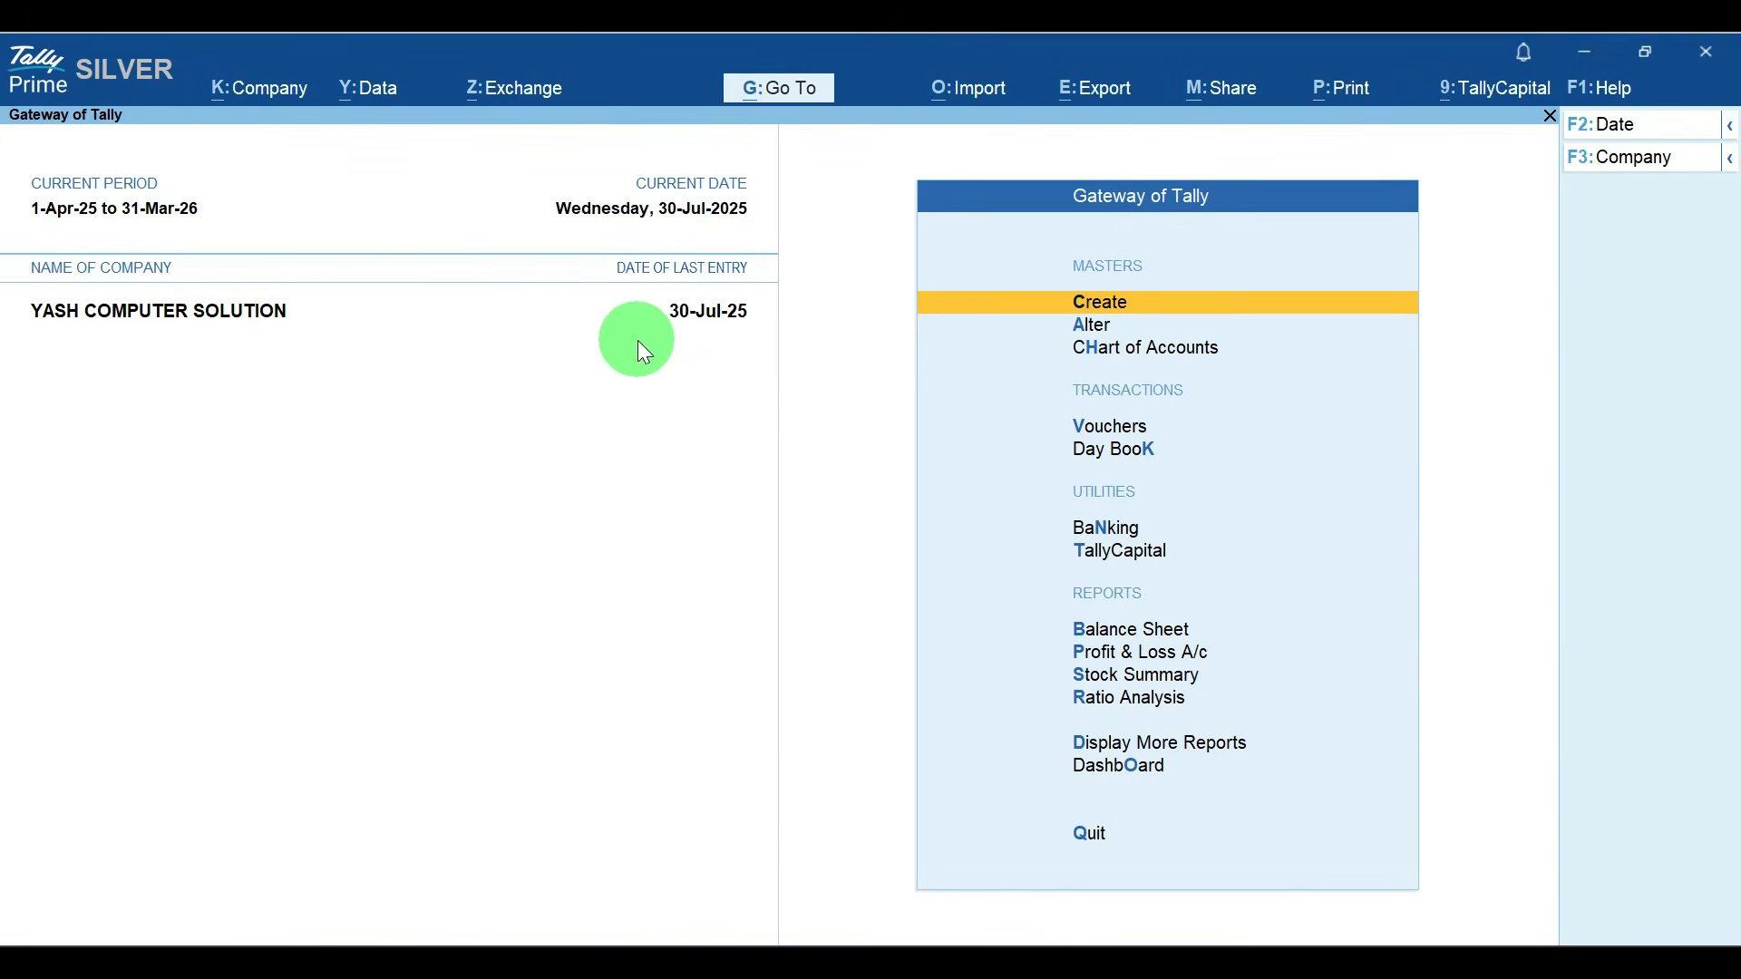
Step: Record a blank sales voucher numbered 014 as a cancelled voucher
{"action": "key", "text": "v"}
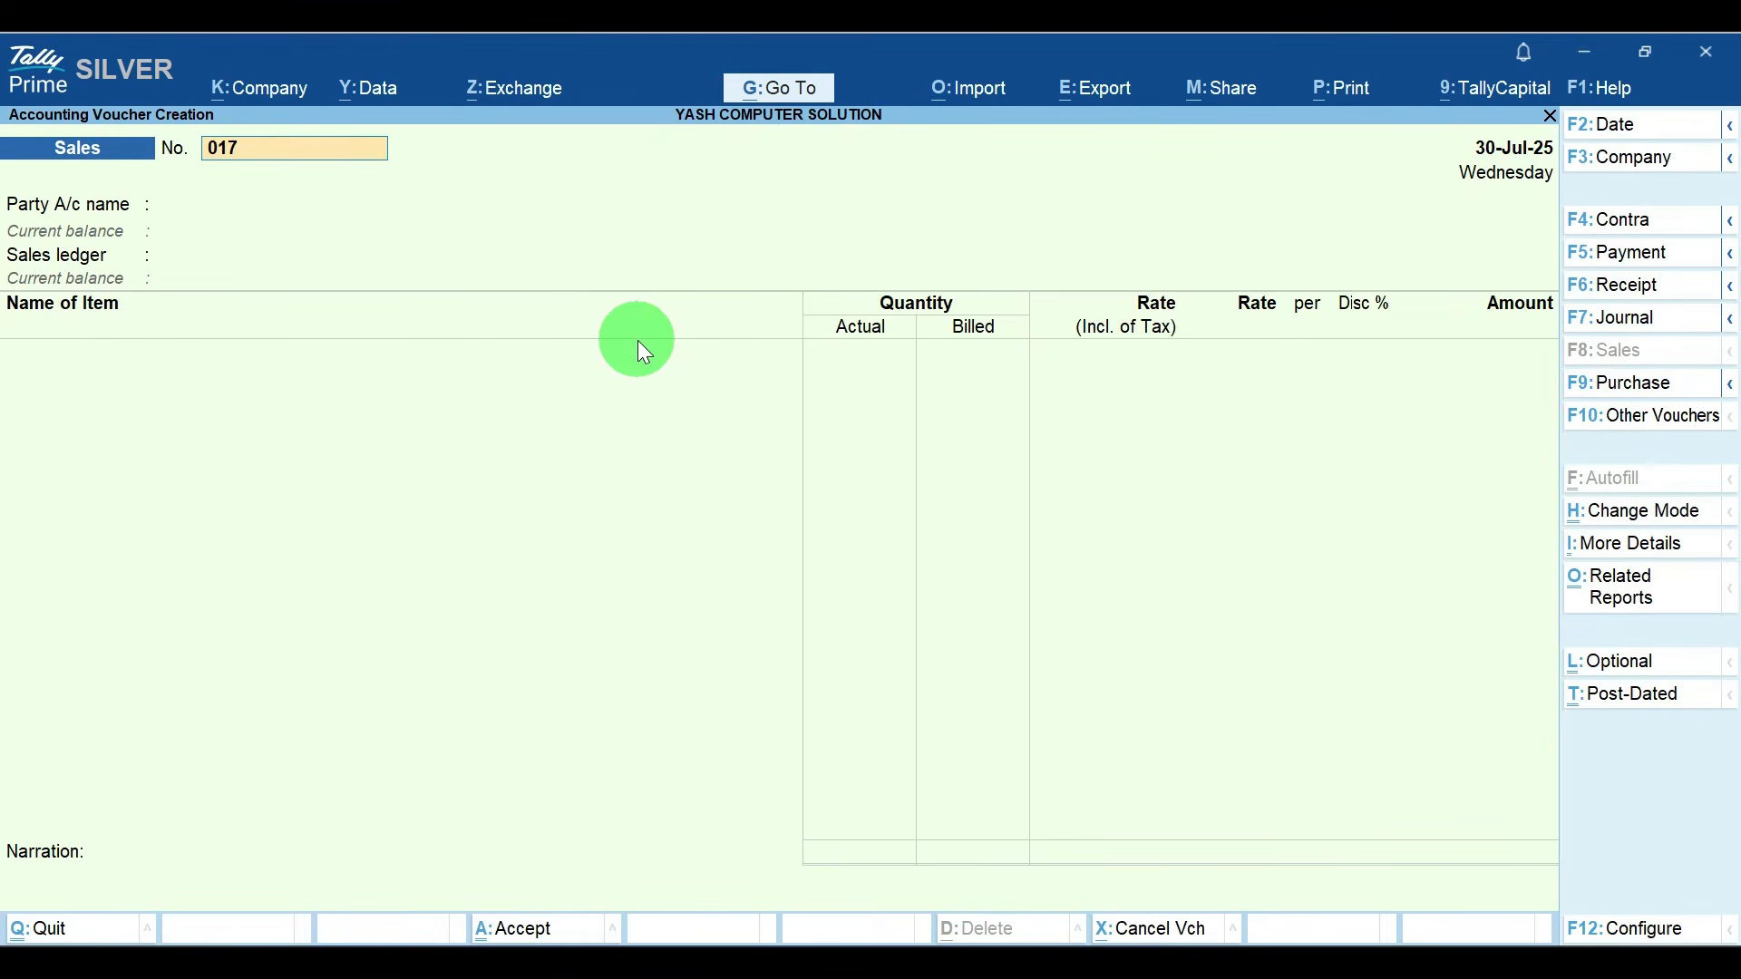
{"action": "key", "text": "BackSpace"}
{"action": "type", "text": "4"}
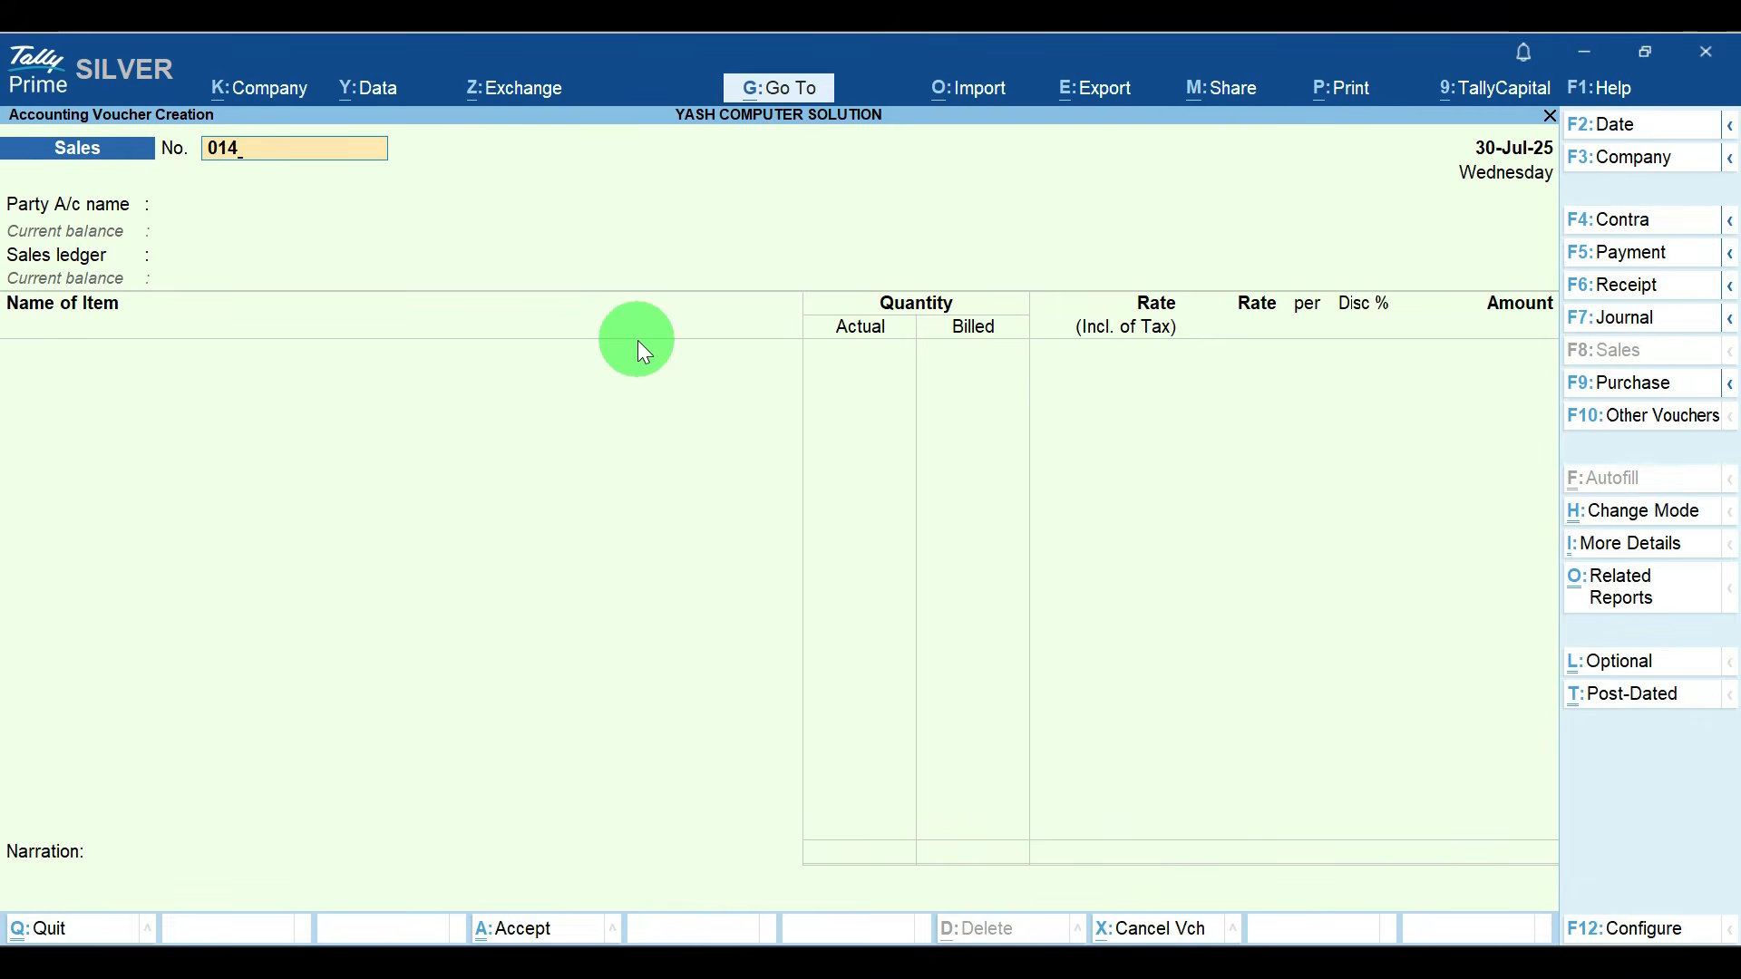
{"action": "key", "text": "Return"}
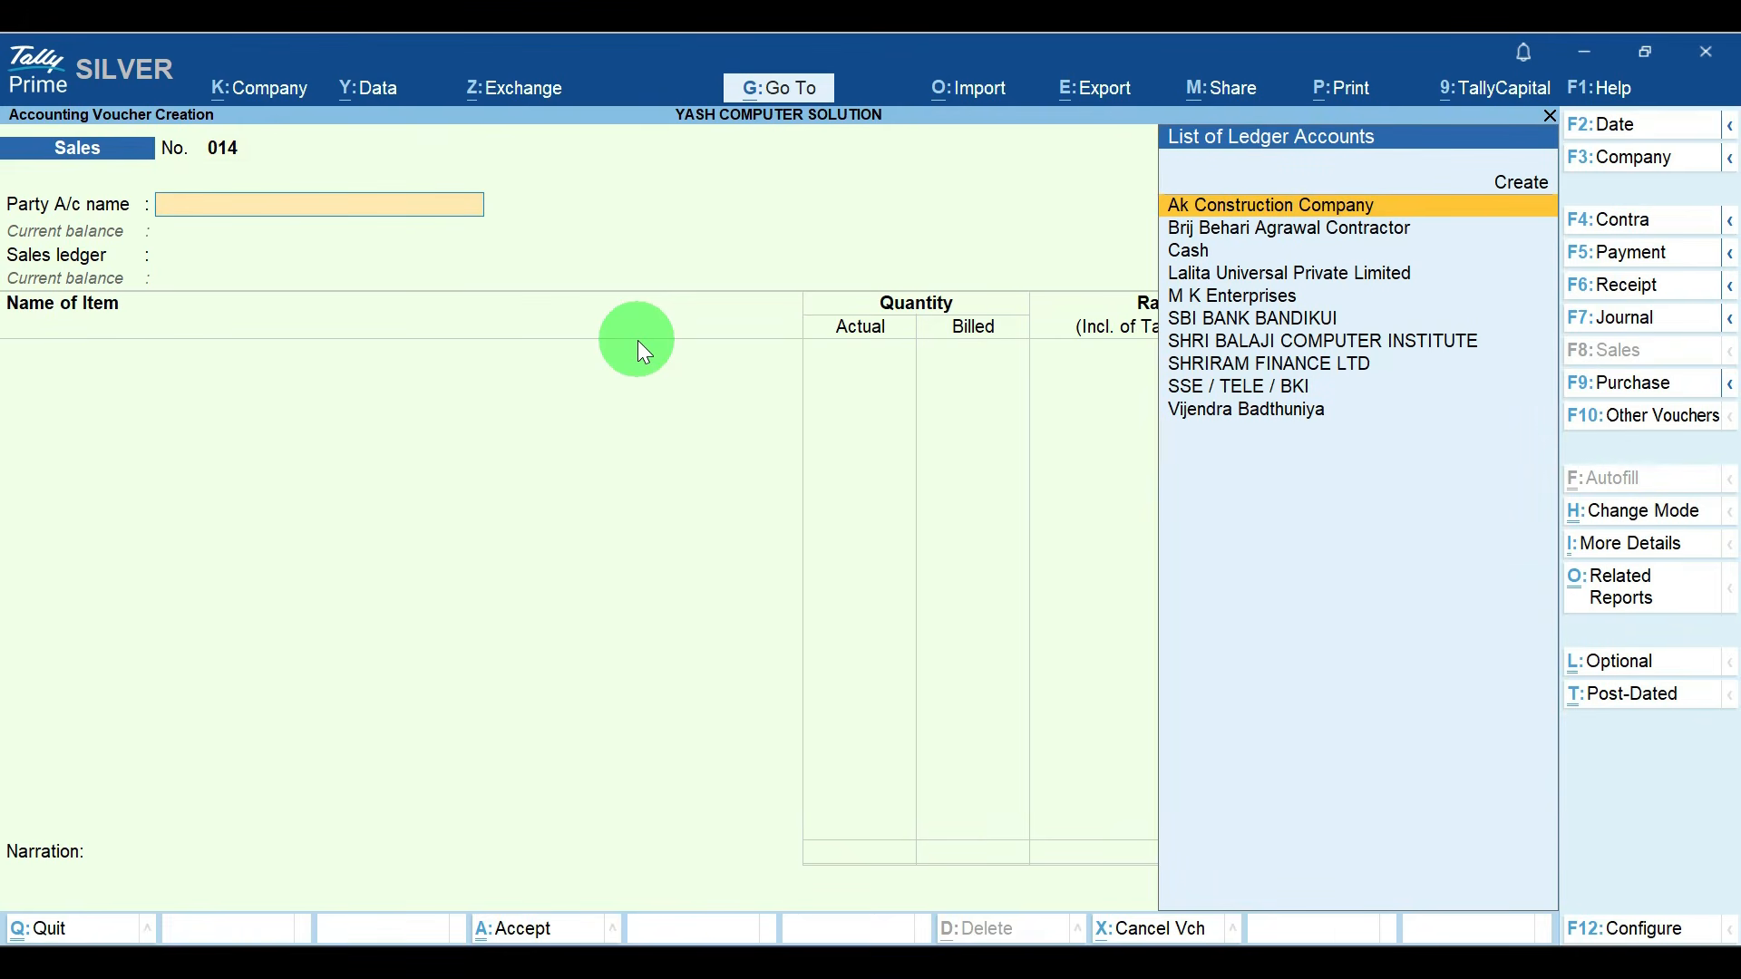
{"action": "key", "text": "alt+x"}
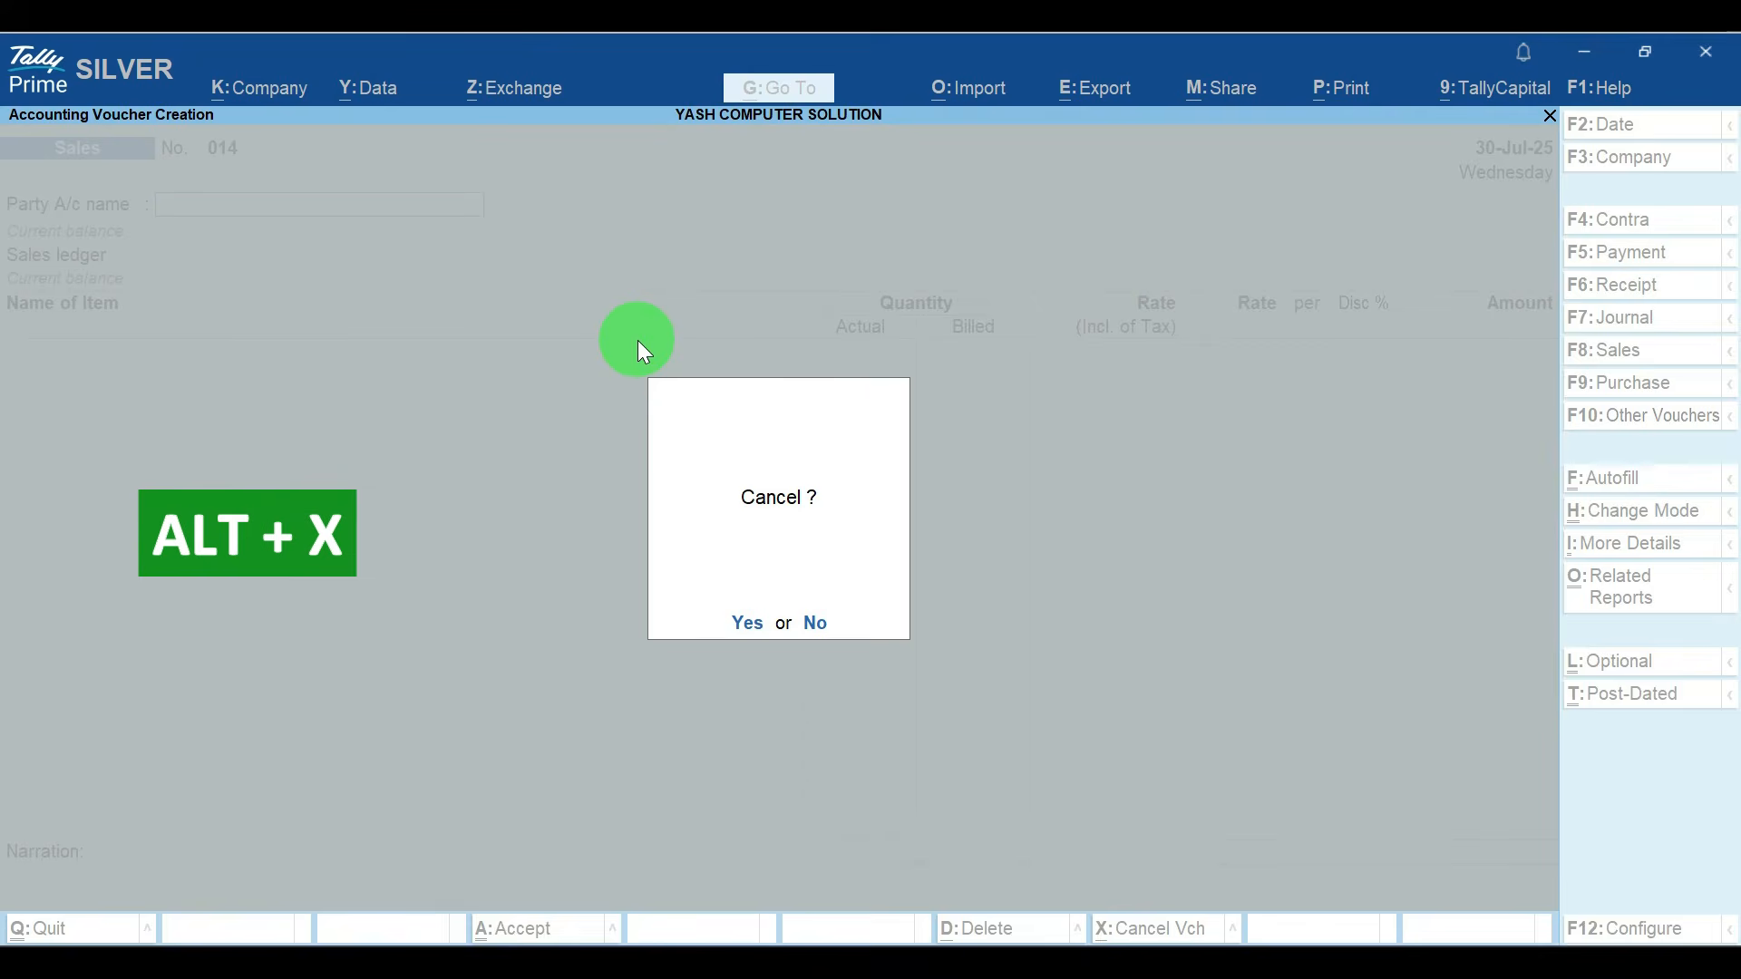
{"action": "key", "text": "Return"}
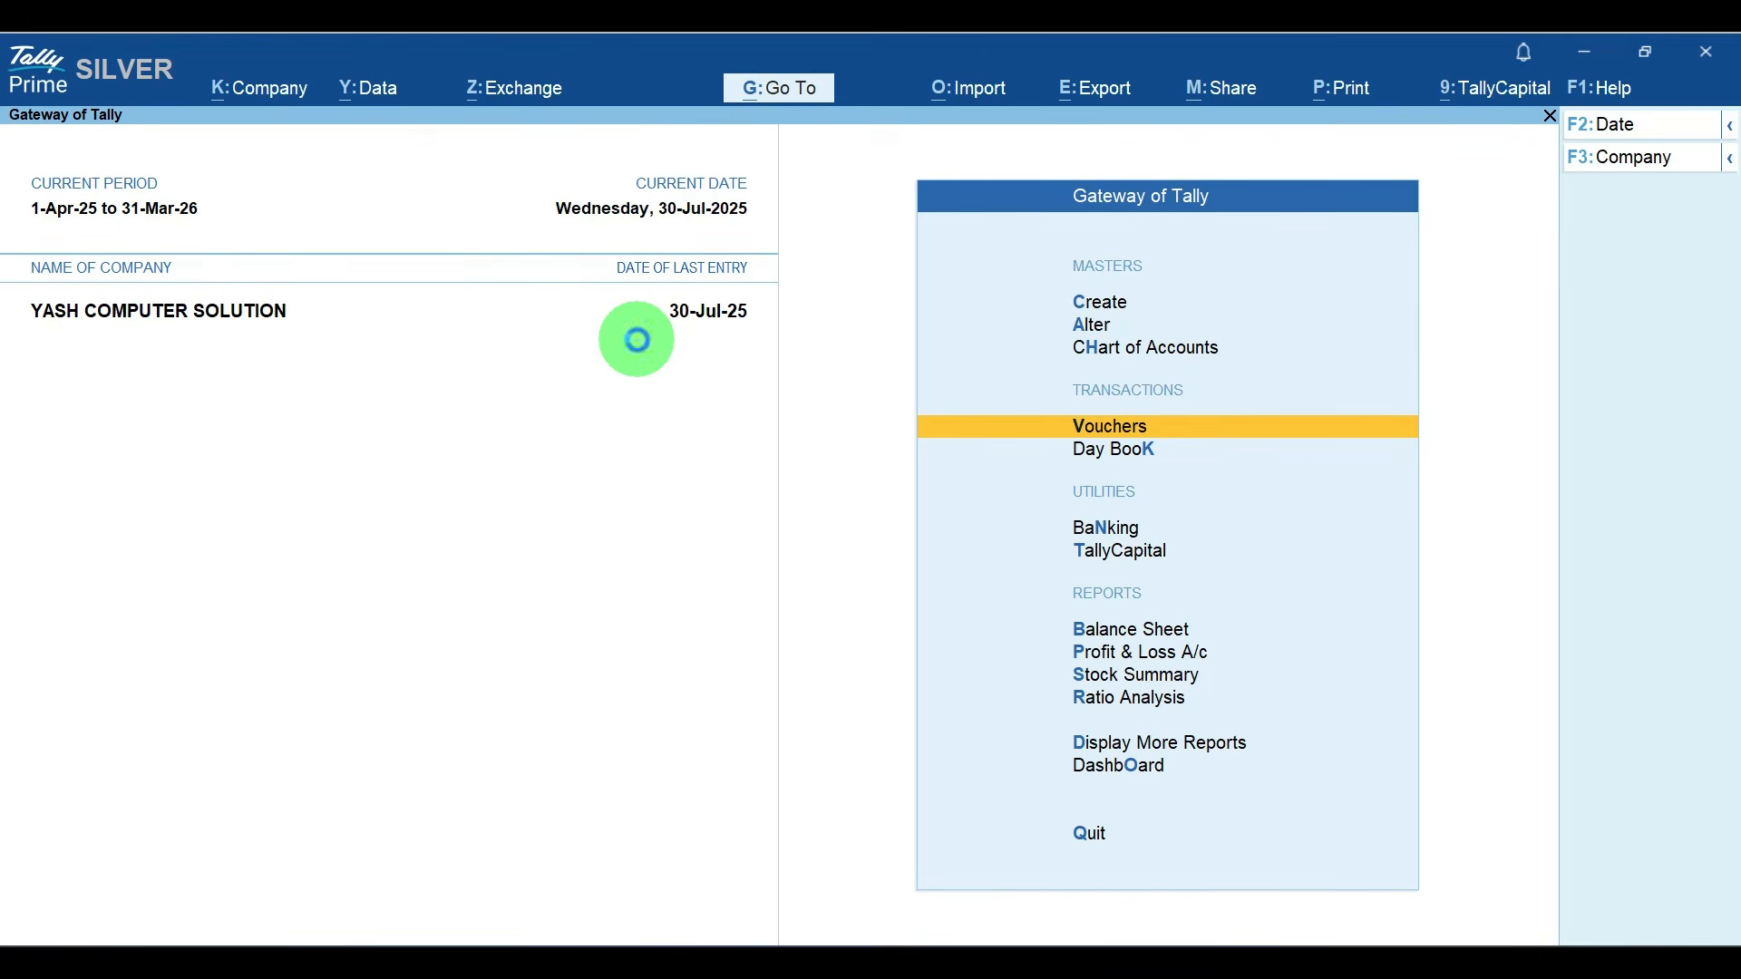
Step: Record a blank sales voucher numbered 015 as a cancelled voucher
{"action": "key", "text": "Return"}
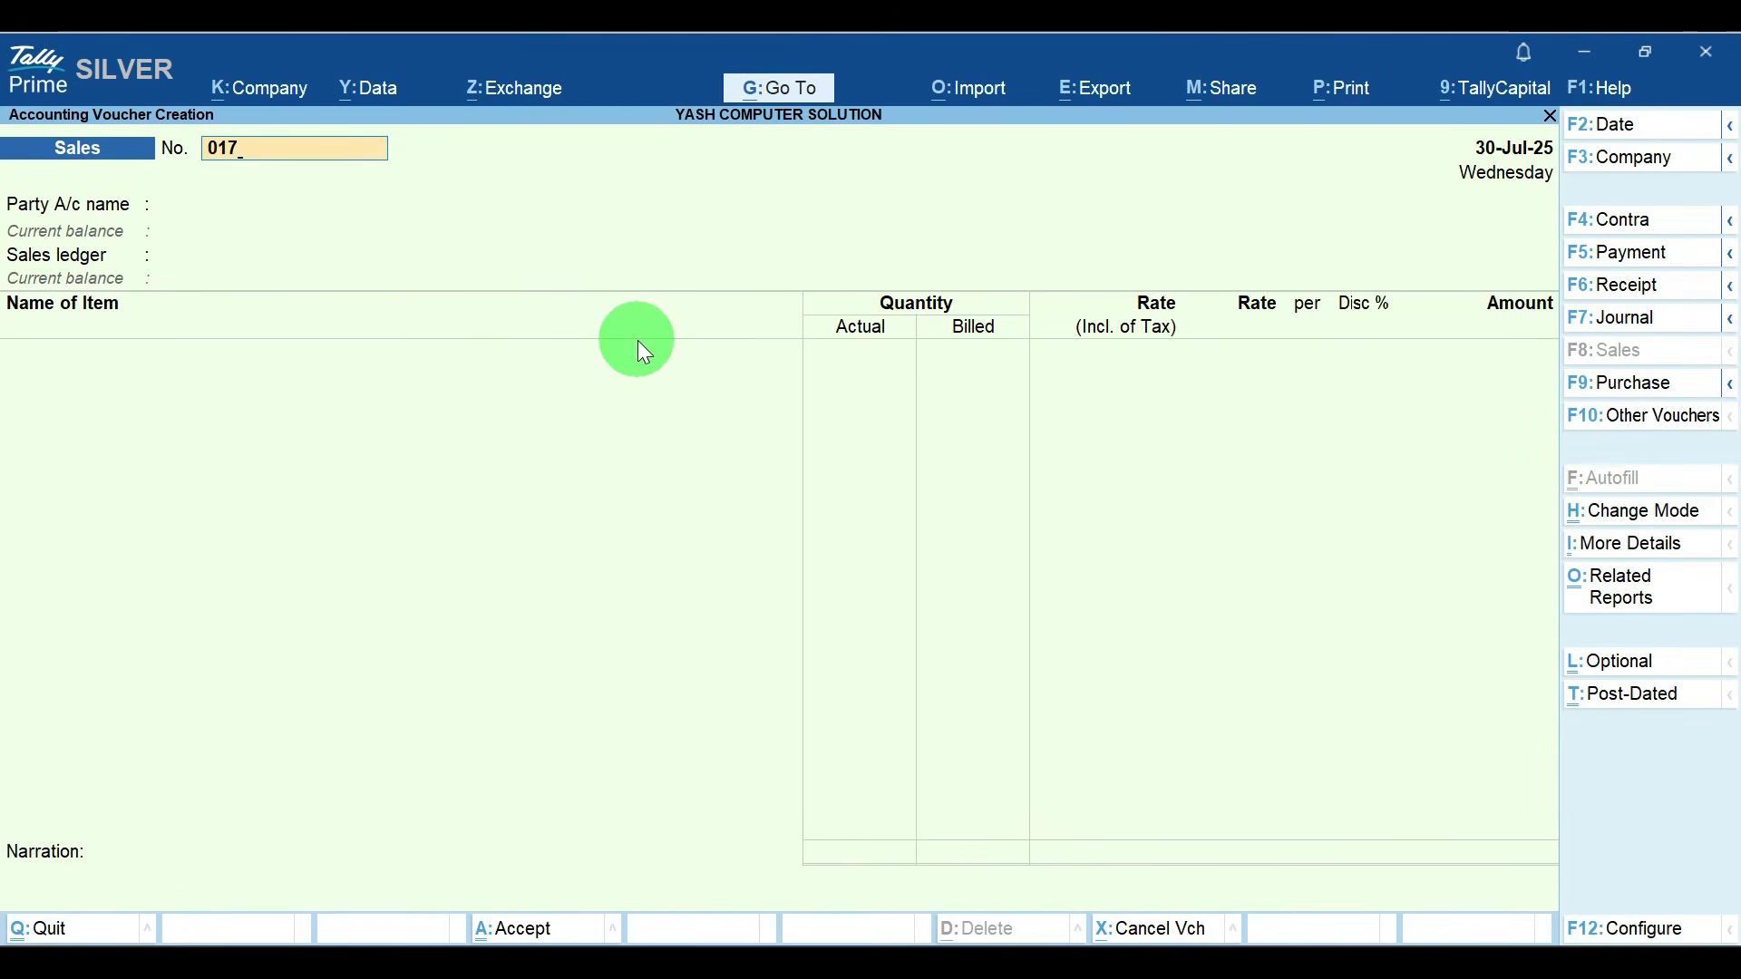
{"action": "key", "text": "BackSpace"}
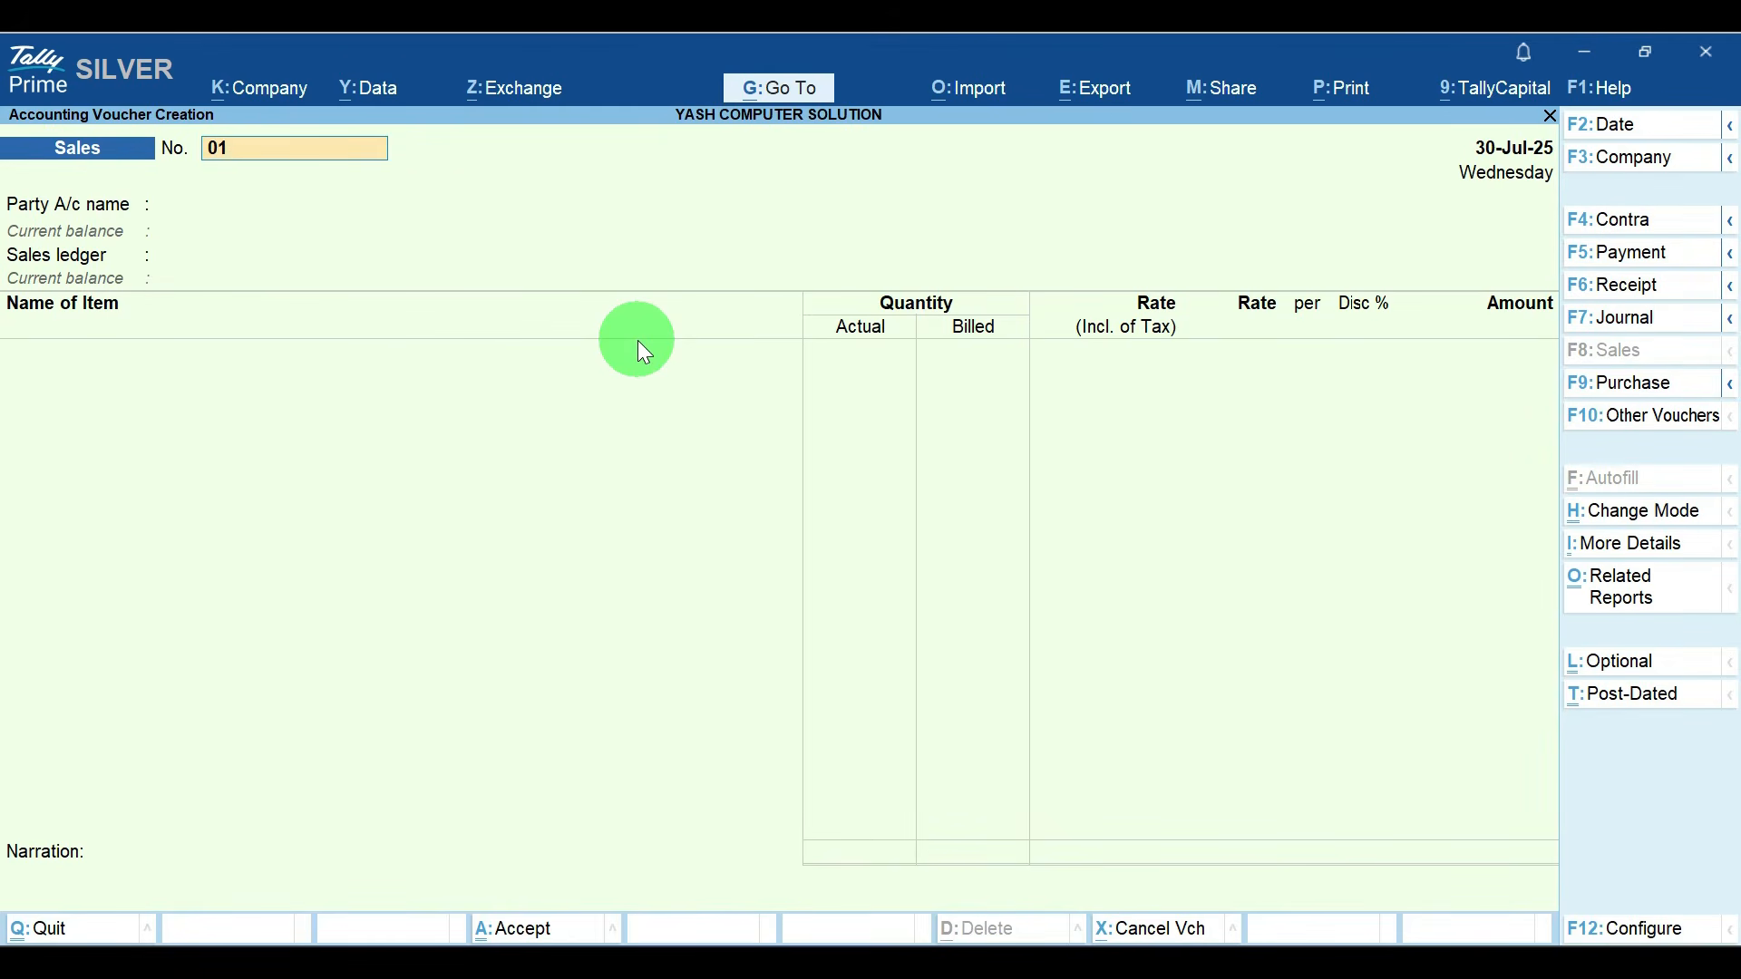
{"action": "type", "text": "5"}
{"action": "key", "text": "Return"}
{"action": "key", "text": "alt+x"}
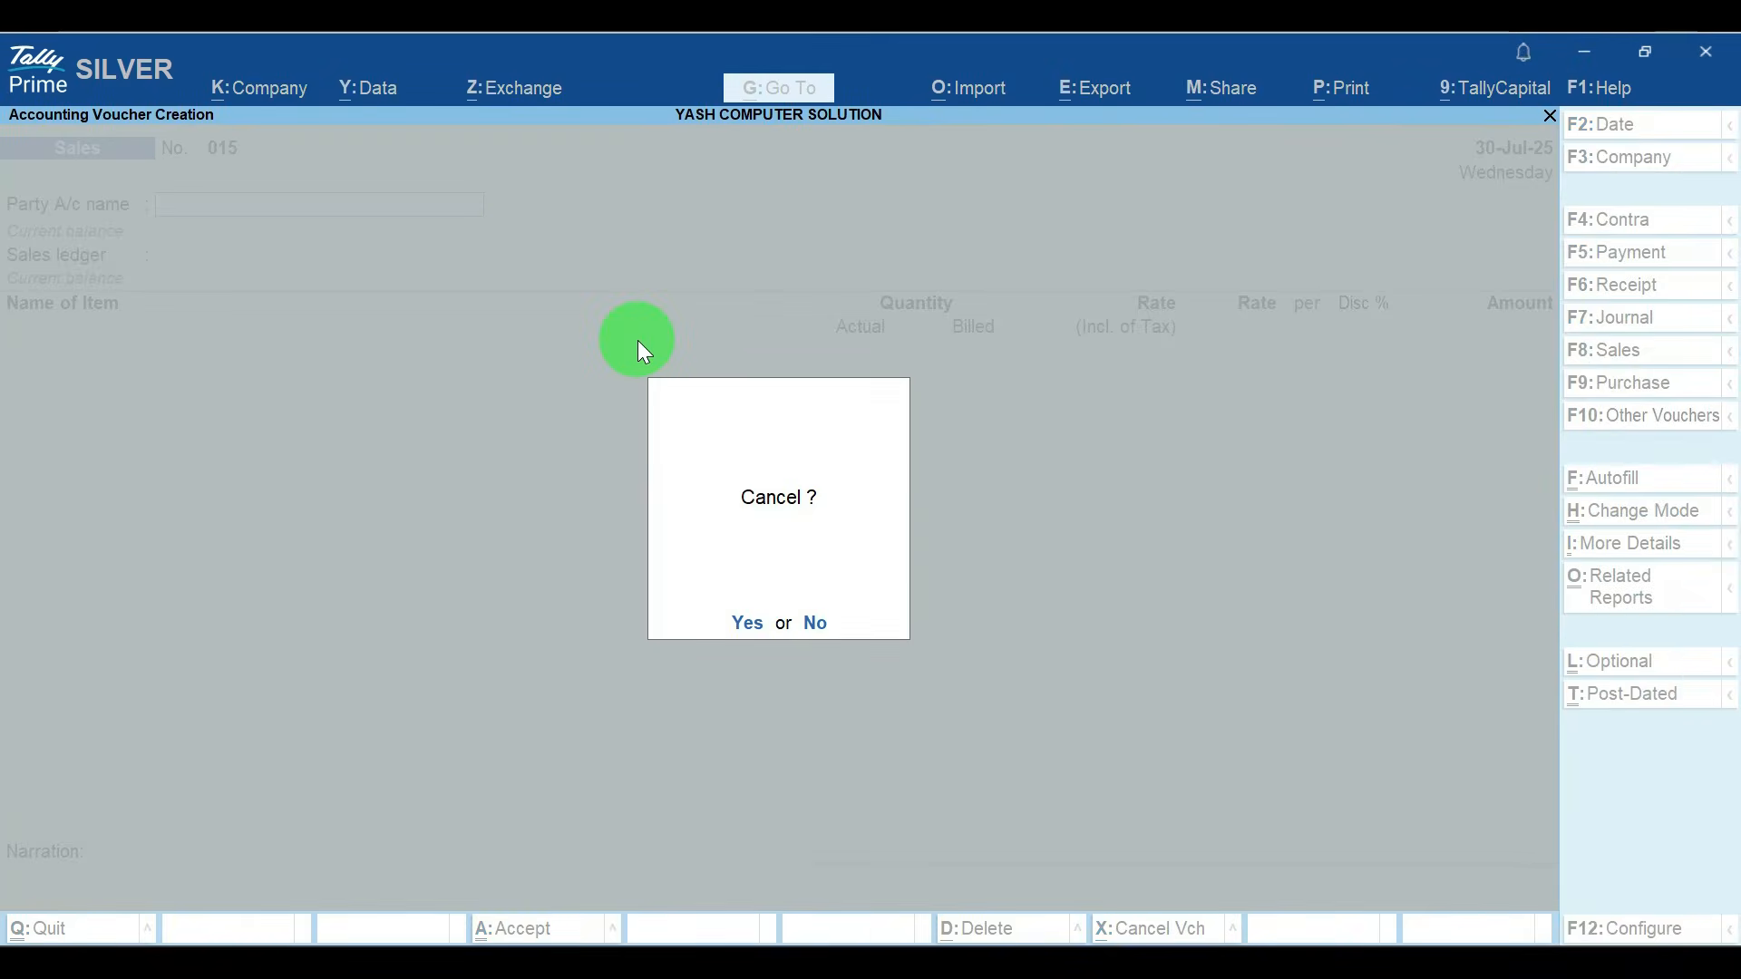
{"action": "key", "text": "y"}
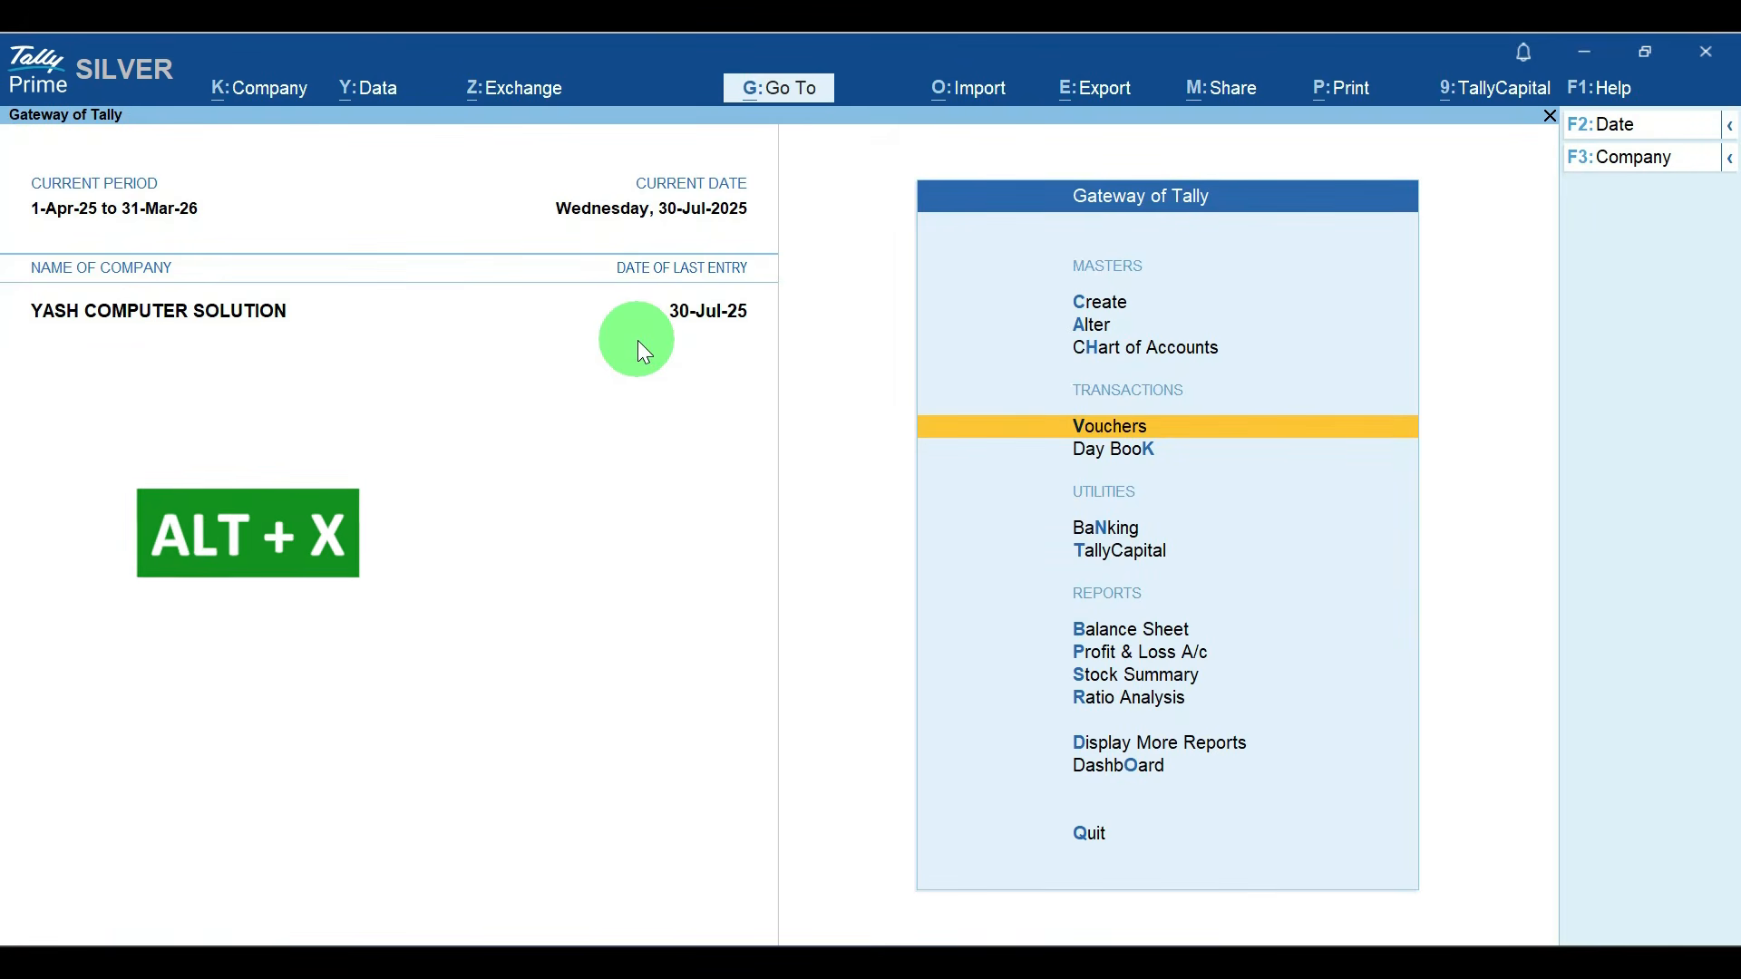
Step: Record a blank sales voucher numbered 016 as a cancelled voucher
{"action": "key", "text": "Return"}
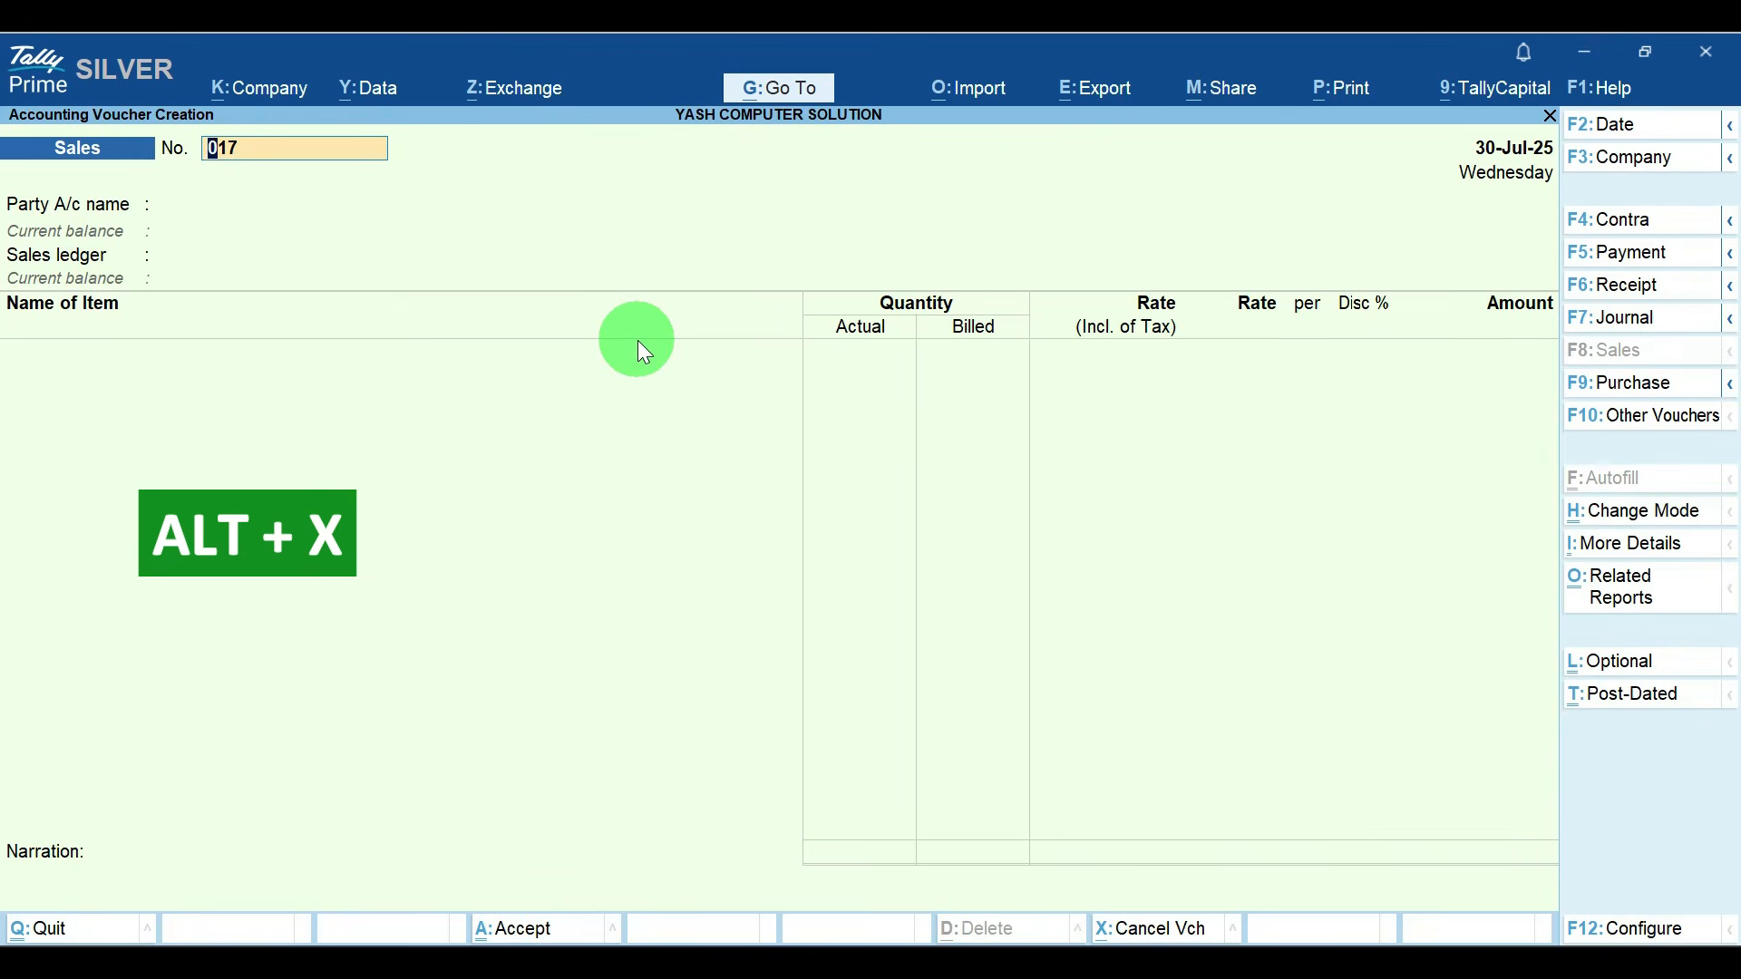
{"action": "type", "text": "01"}
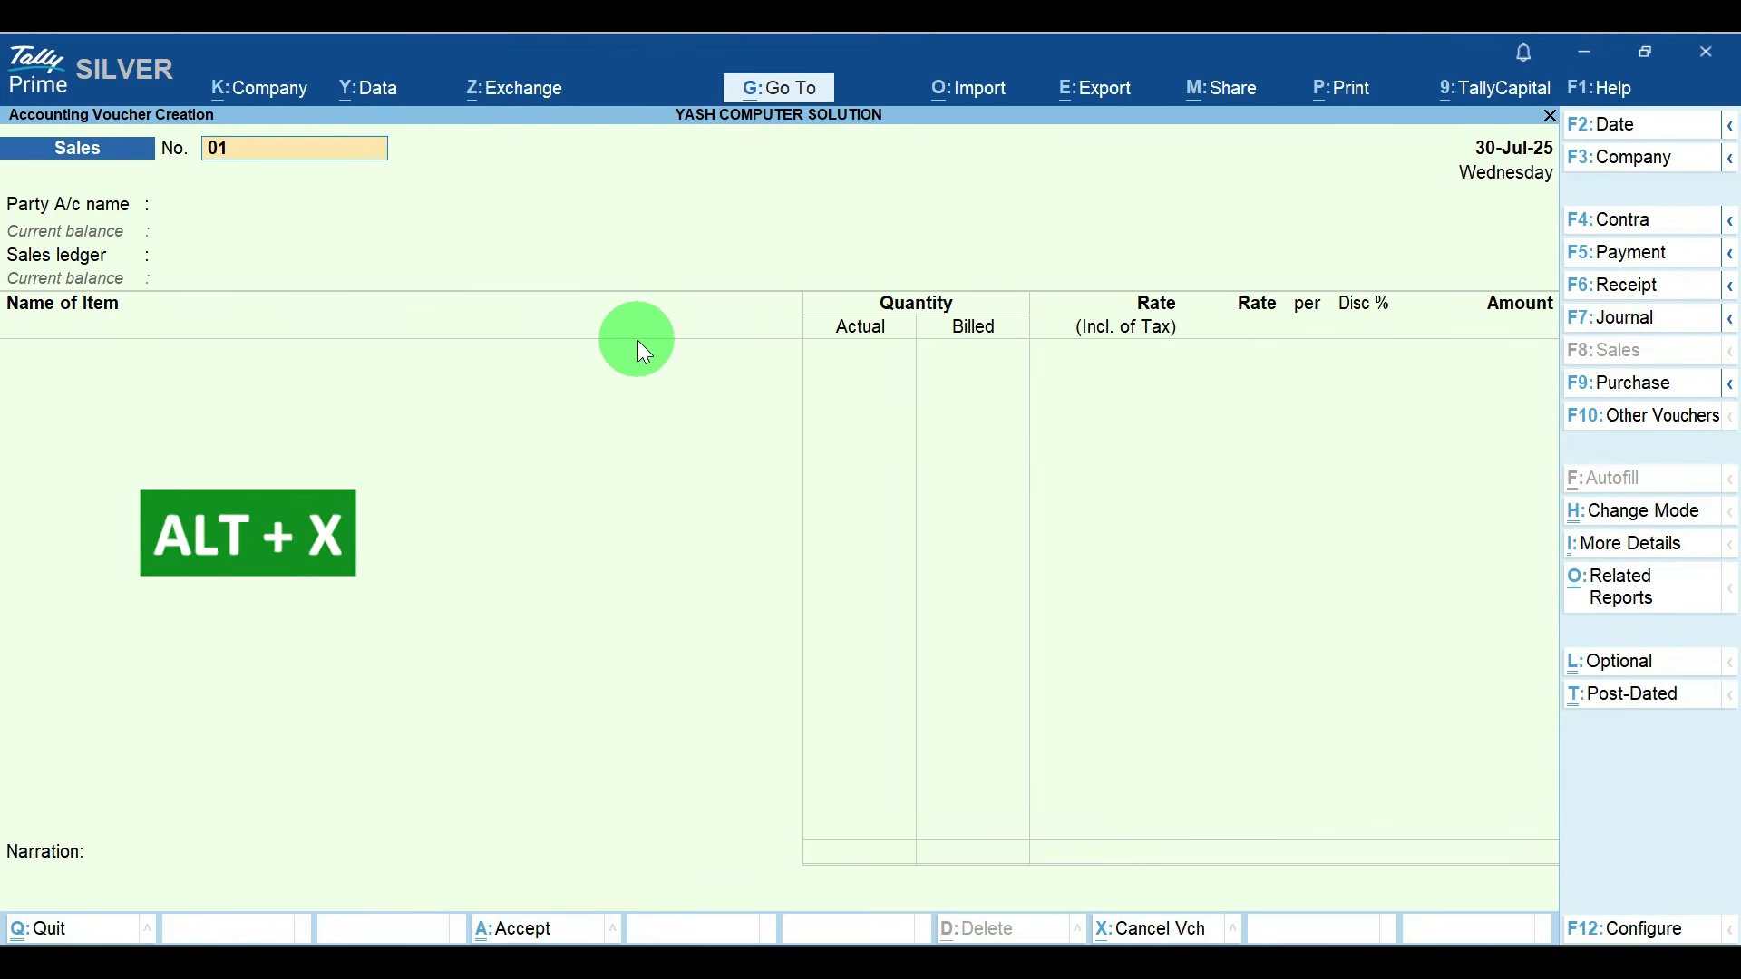
{"action": "type", "text": "6"}
{"action": "key", "text": "Return"}
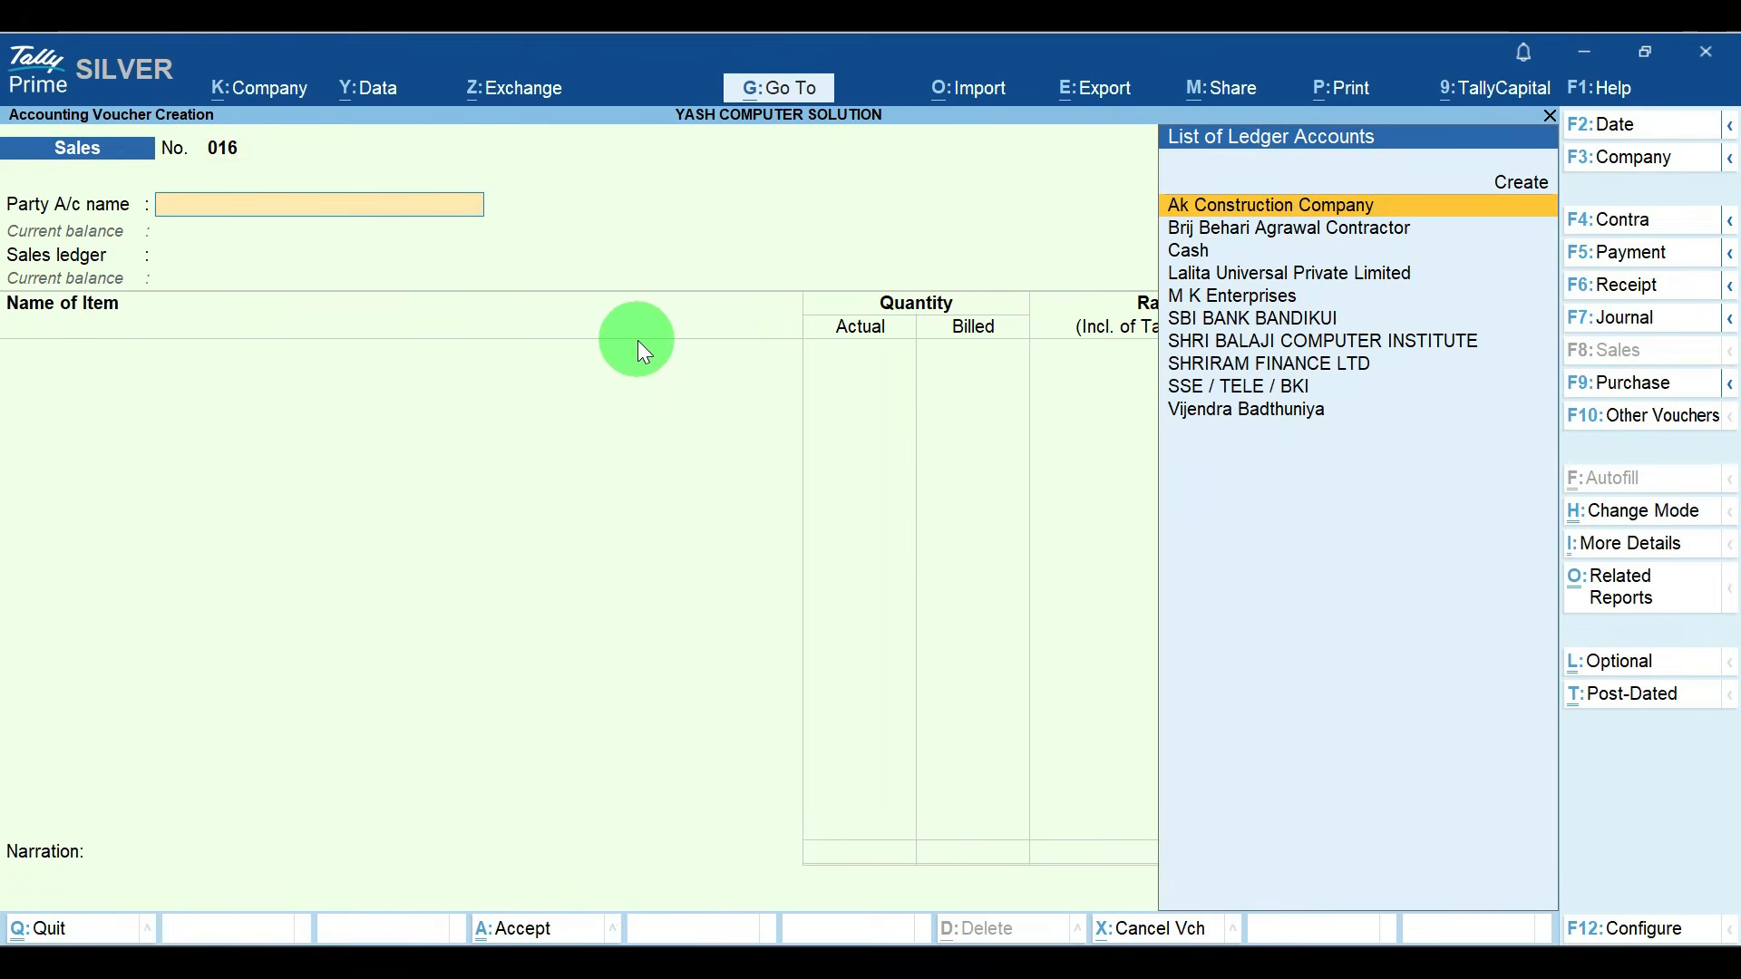
{"action": "key", "text": "alt+x"}
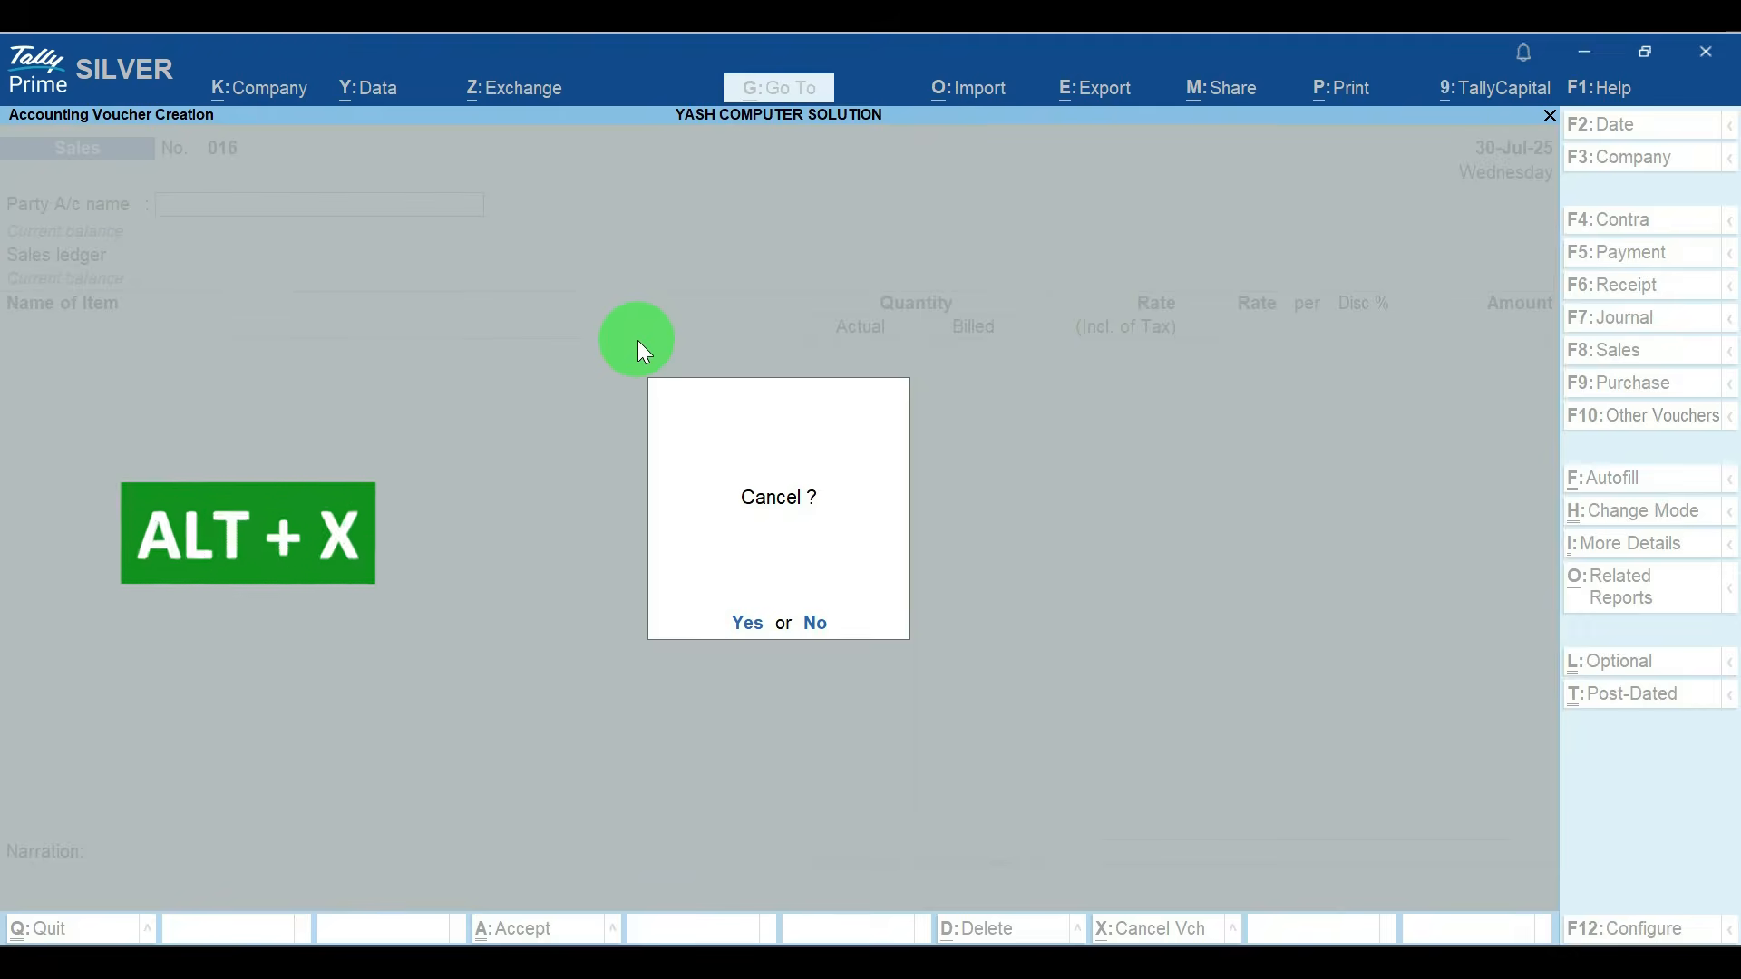
{"action": "key", "text": "y"}
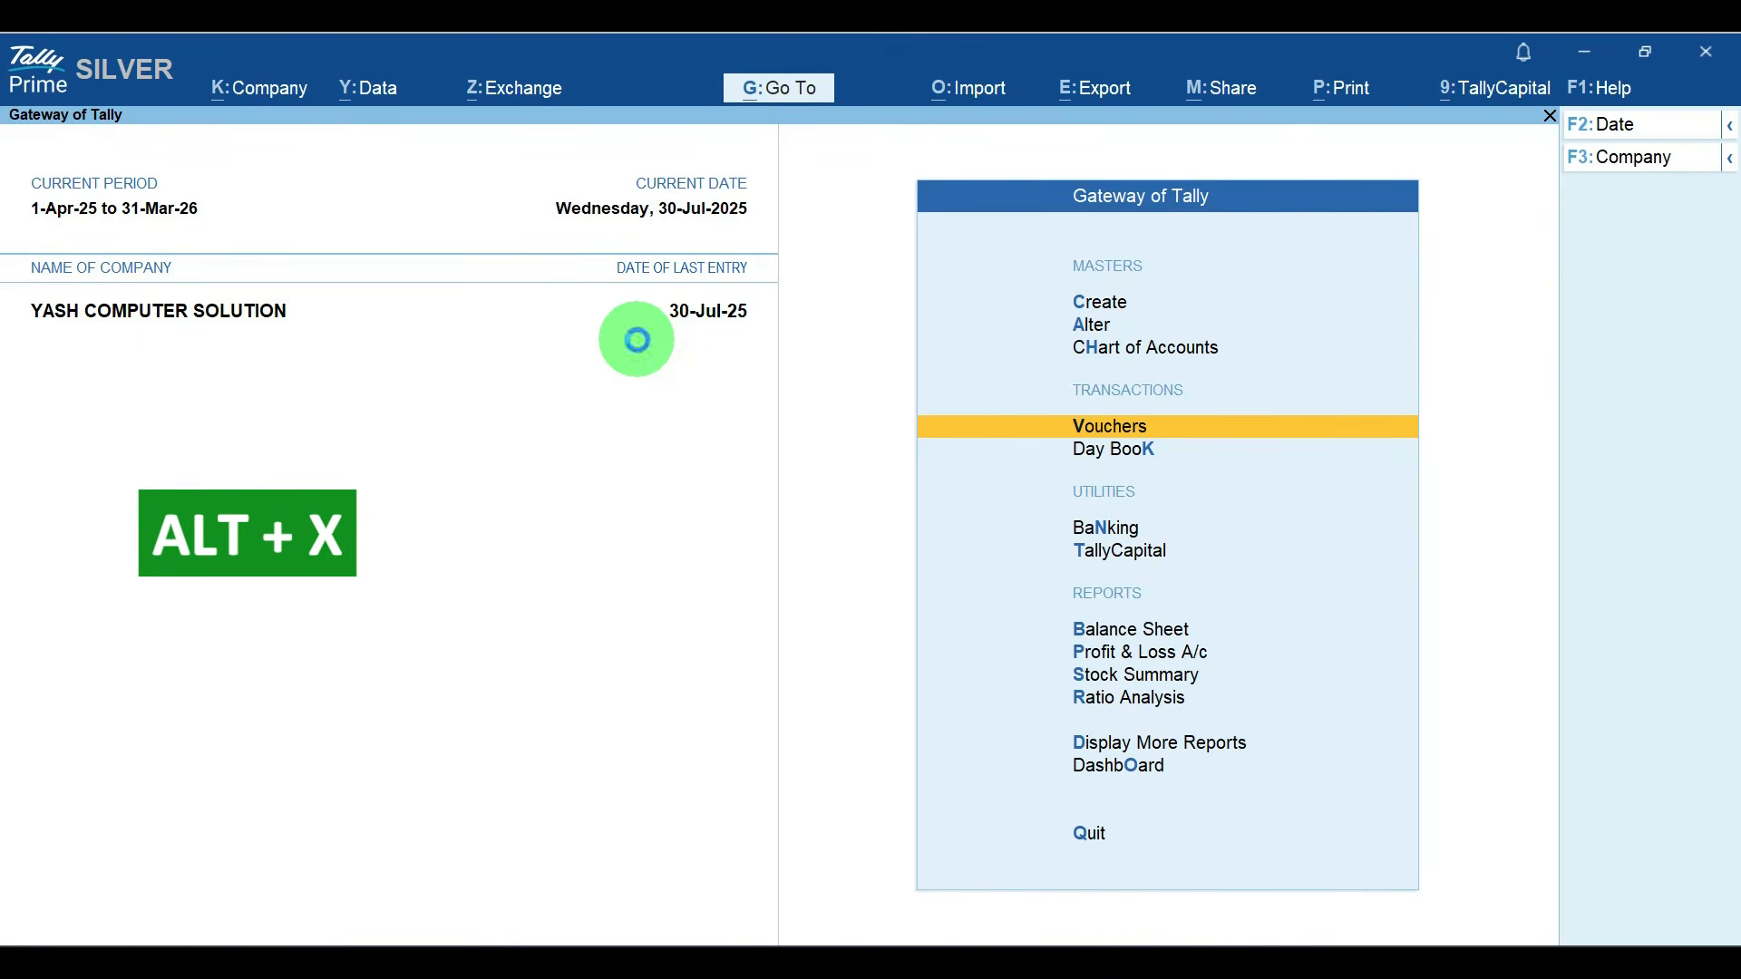
{"action": "left_click", "coordinate": [638, 340]}
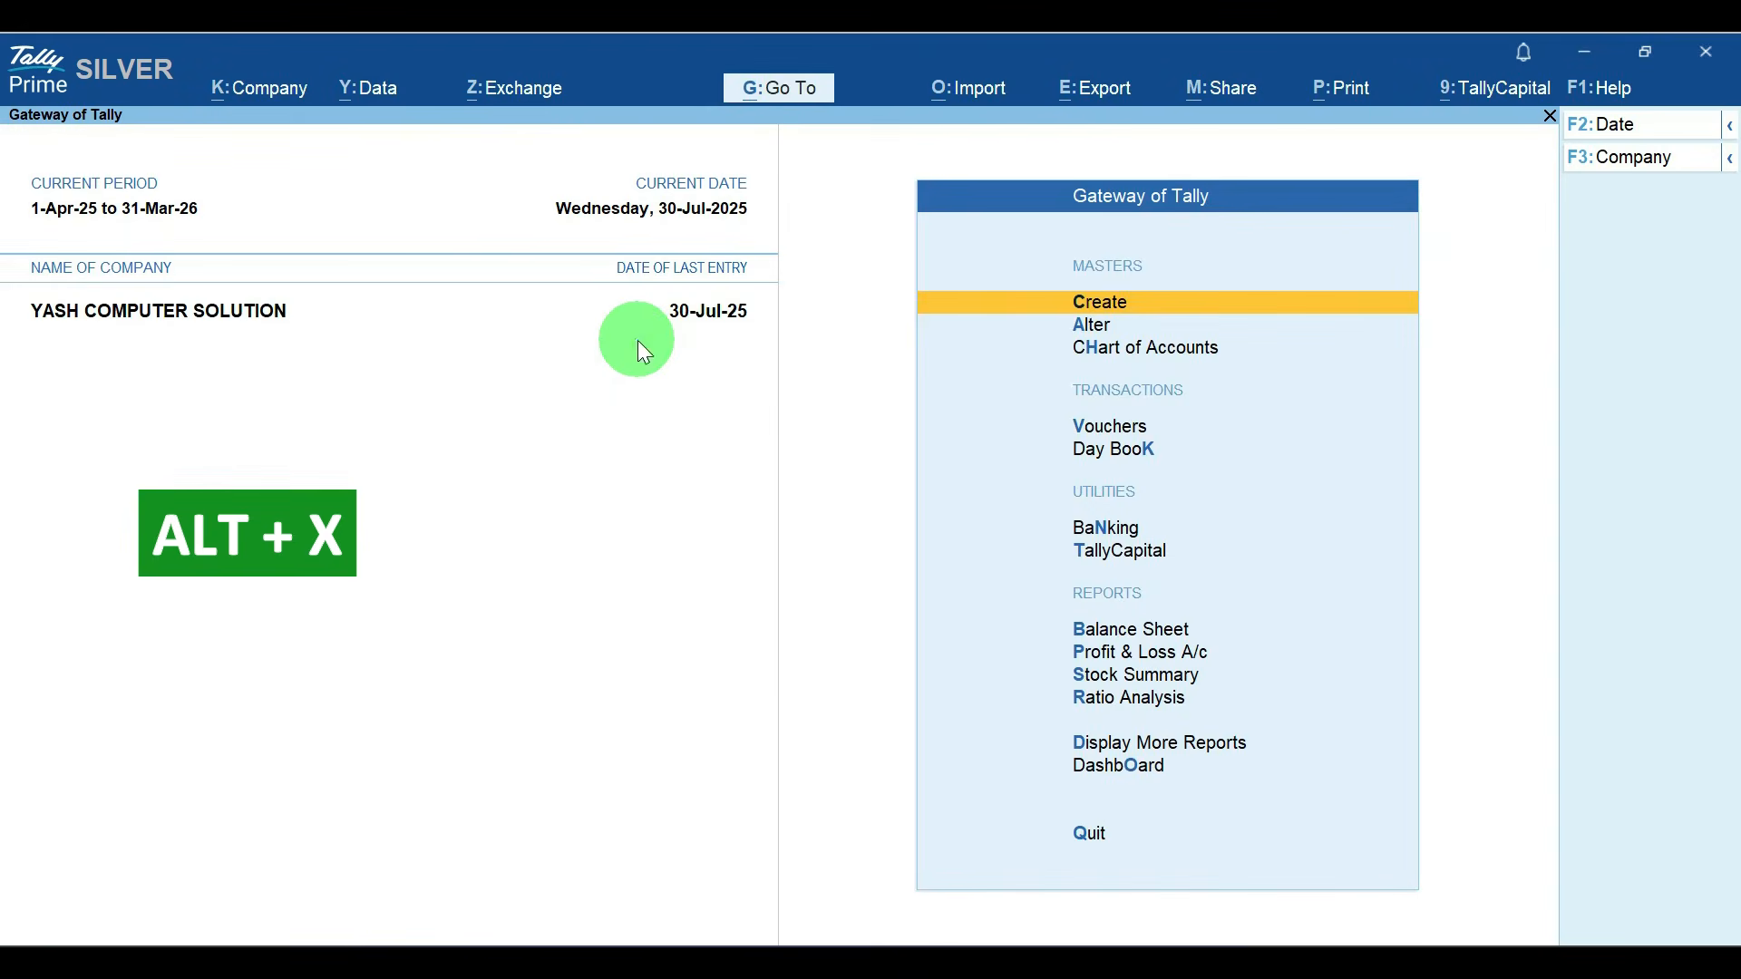
{"action": "key", "text": "v"}
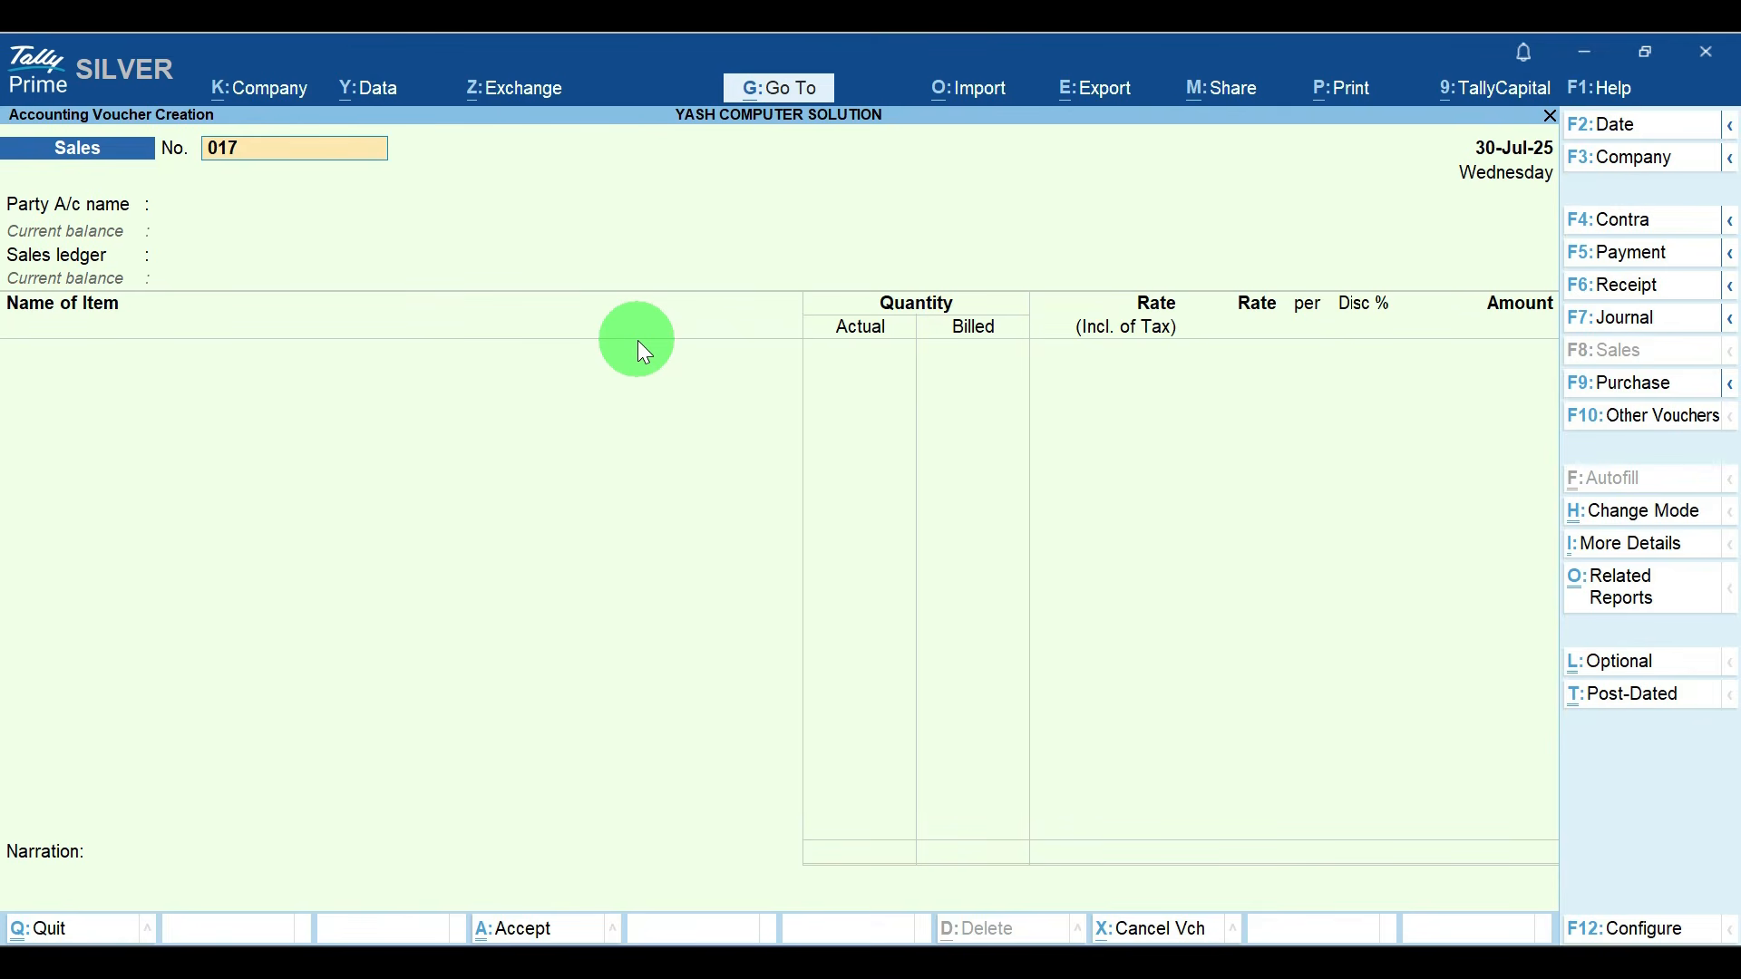
{"action": "key", "text": "Delete"}
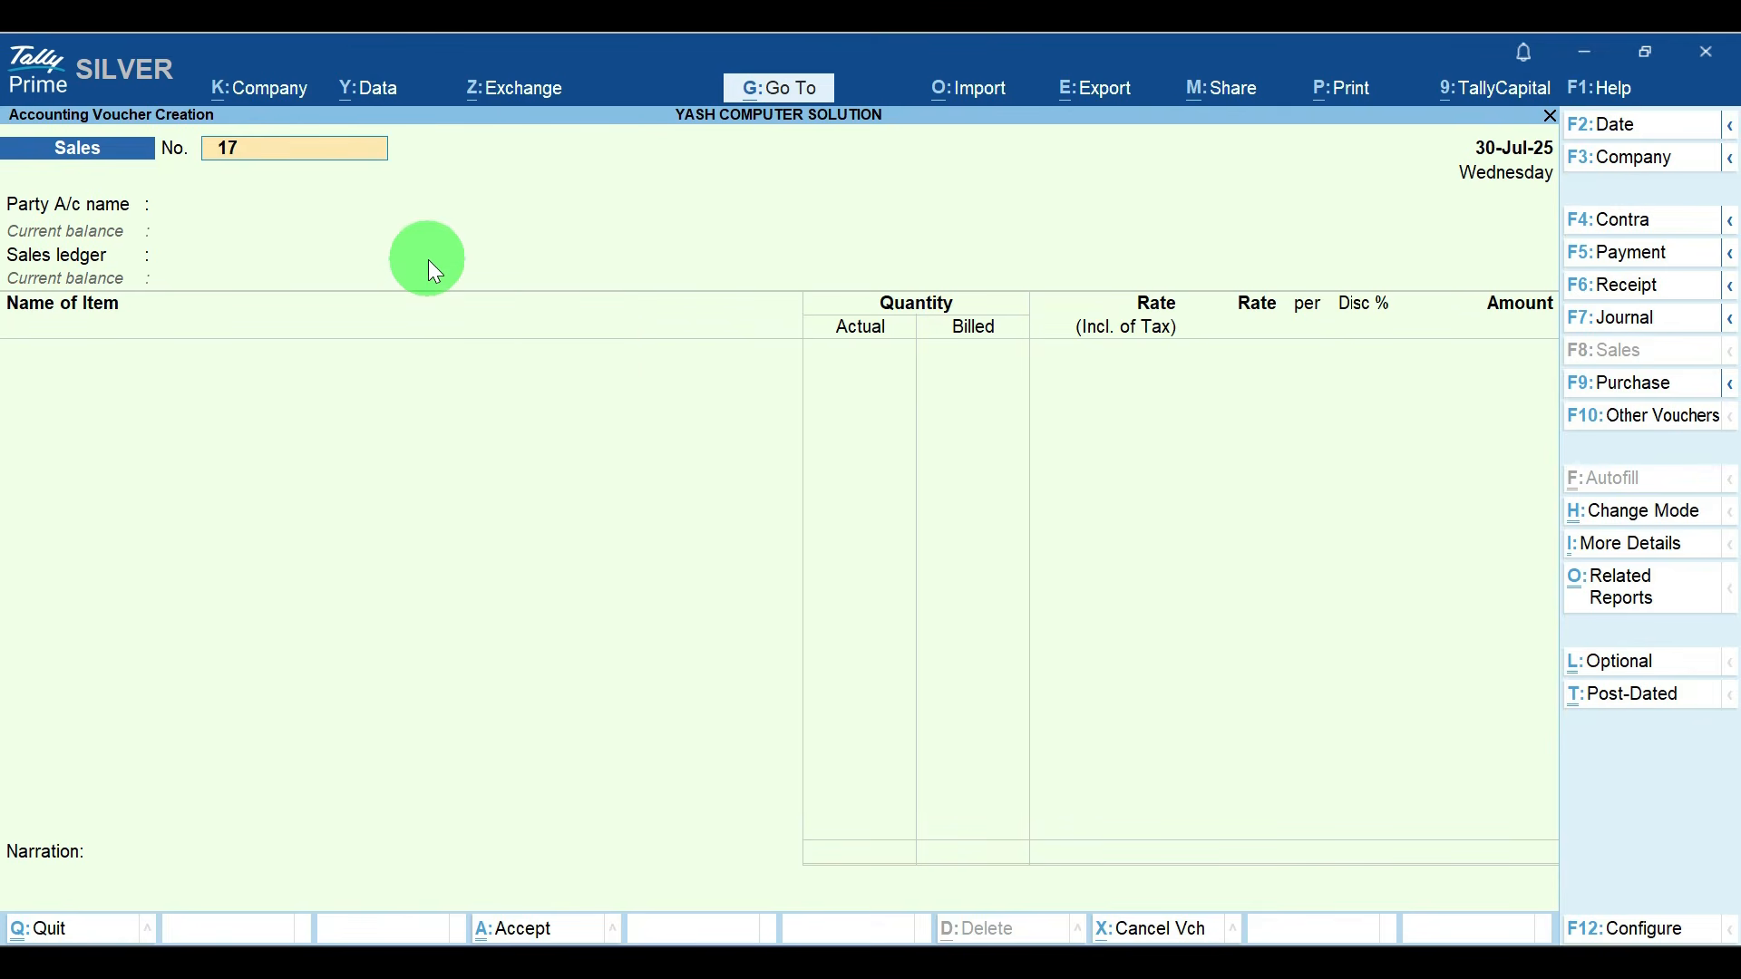
{"action": "key", "text": "Escape"}
{"action": "key", "text": "Escape"}
{"action": "key", "text": "Escape"}
Step: Open July's list of sales vouchers from the Sales Register
{"action": "key", "text": "d"}
{"action": "key", "text": "a"}
{"action": "key", "text": "s"}
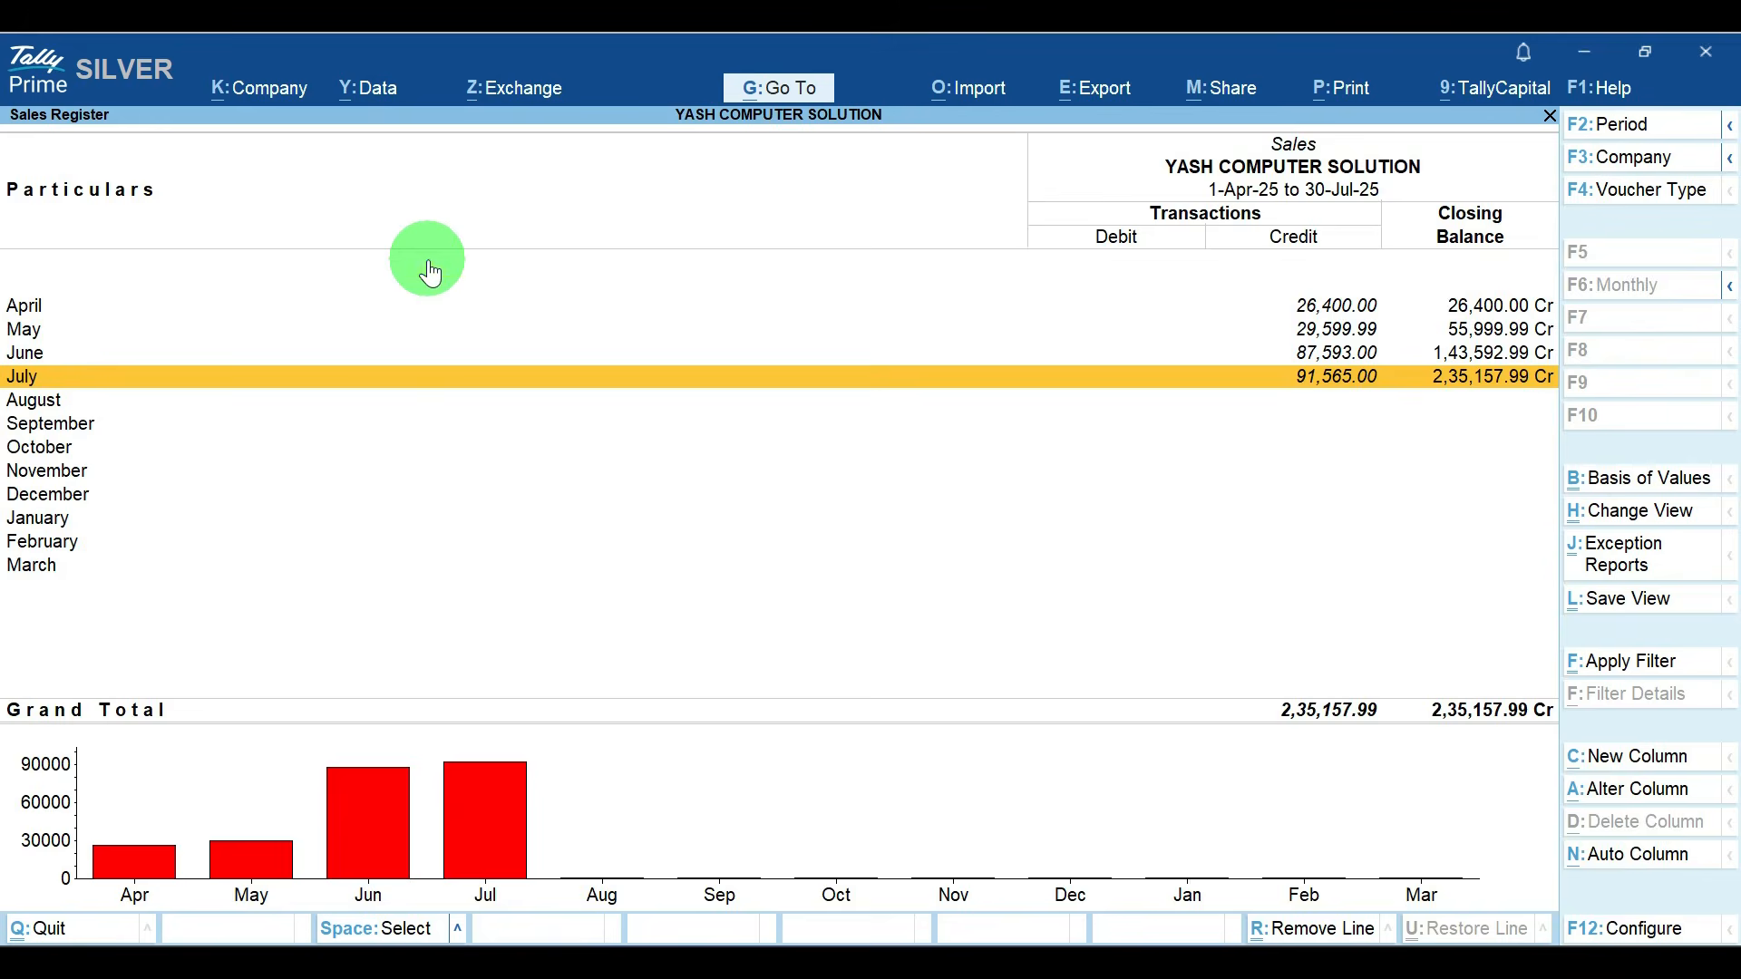
{"action": "key", "text": "Return"}
Step: Check the numbering of sales vouchers 013 to 016 in July's list, and return to the Gateway of Tally
{"action": "key", "text": "Down"}
{"action": "key", "text": "Down"}
{"action": "key", "text": "Down"}
{"action": "key", "text": "Down"}
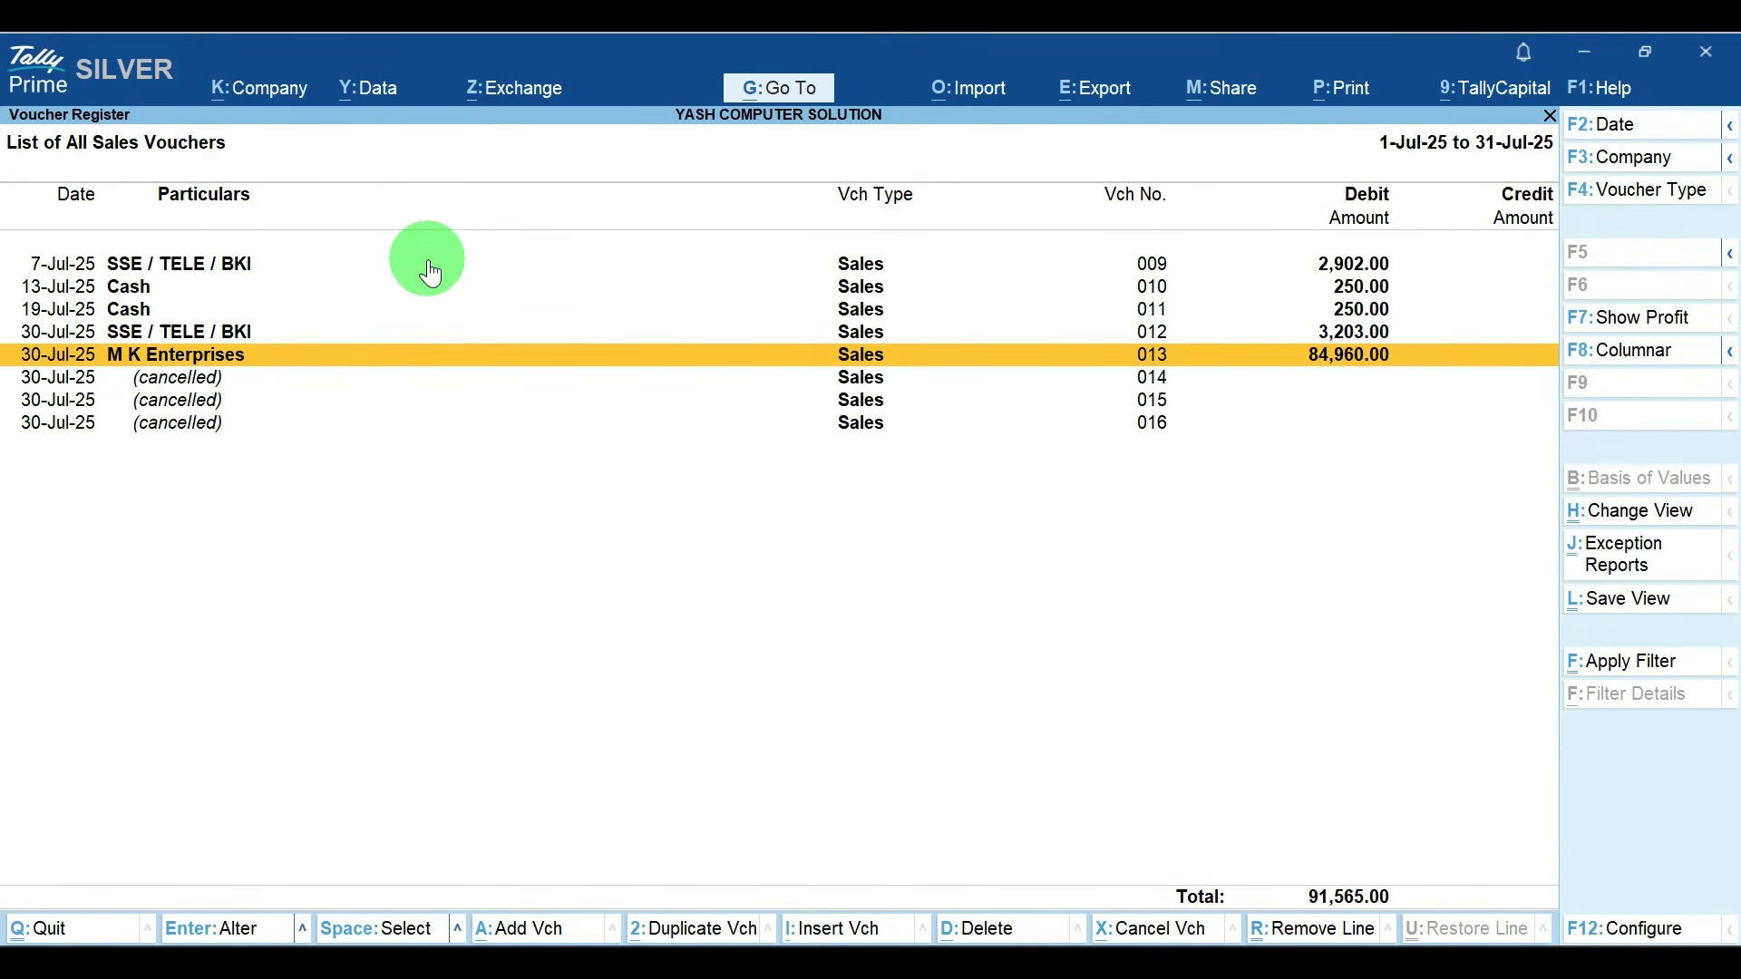
{"action": "key", "text": "Down"}
{"action": "key", "text": "Down"}
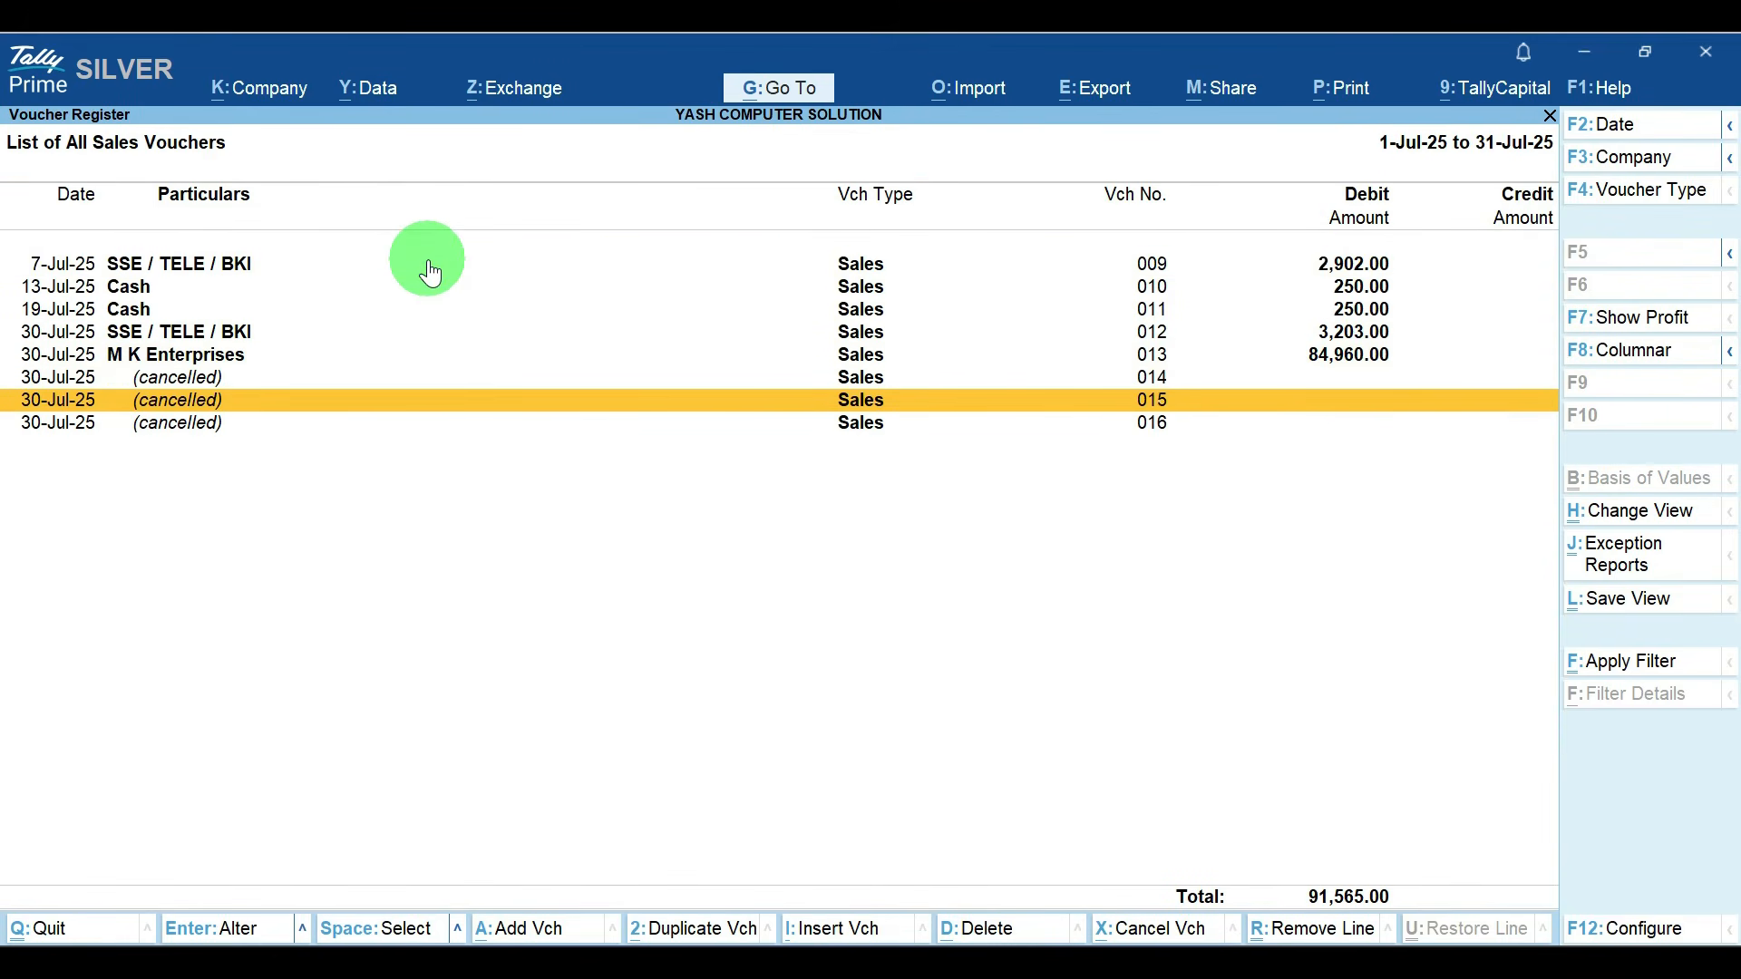
{"action": "key", "text": "Down"}
{"action": "key", "text": "Up"}
{"action": "key", "text": "Up"}
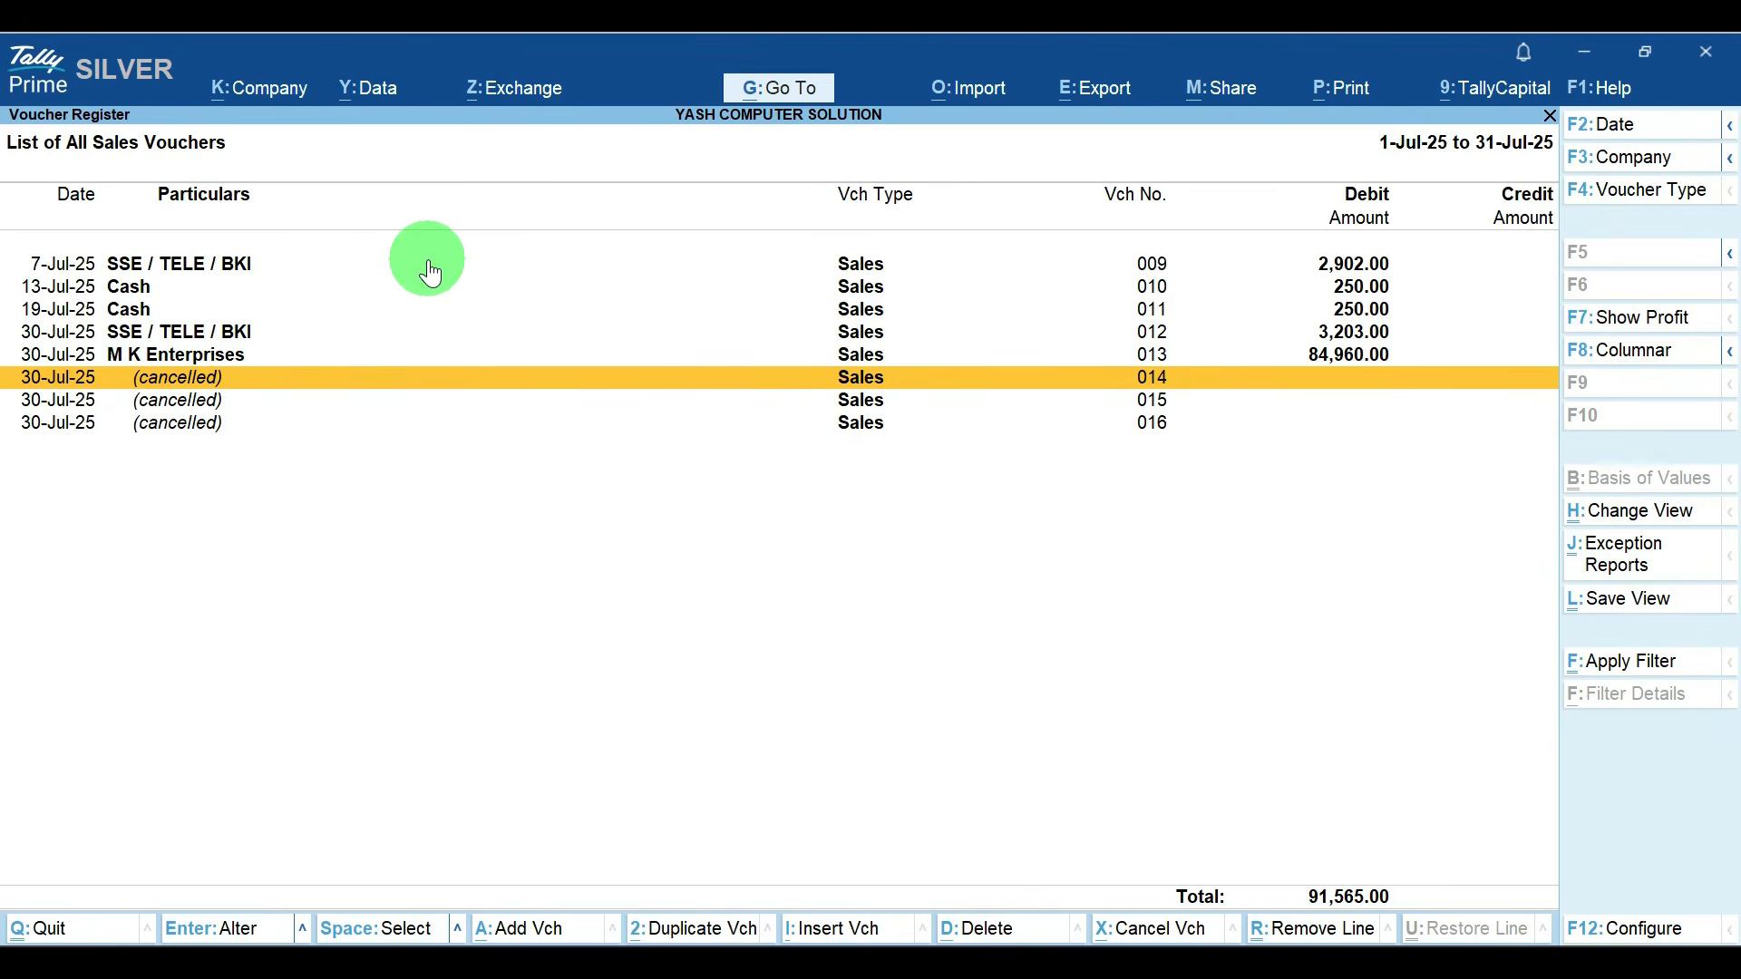
{"action": "key", "text": "Down"}
{"action": "key", "text": "Down"}
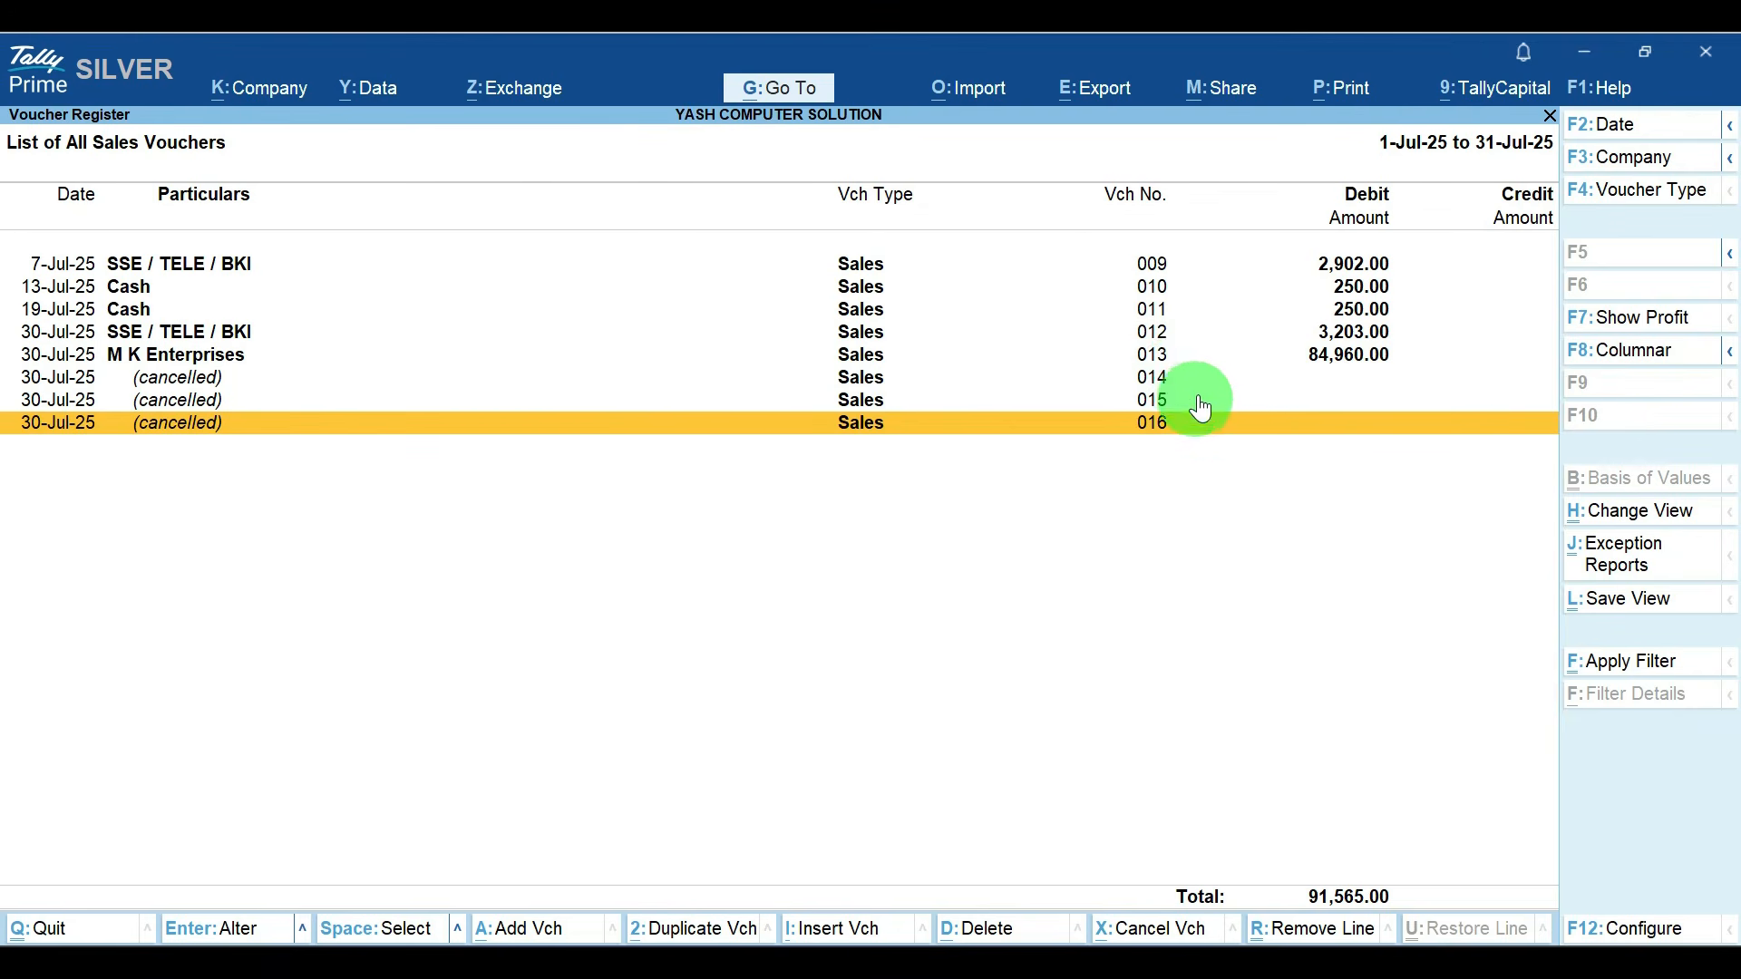
{"action": "left_click", "coordinate": [1144, 381]}
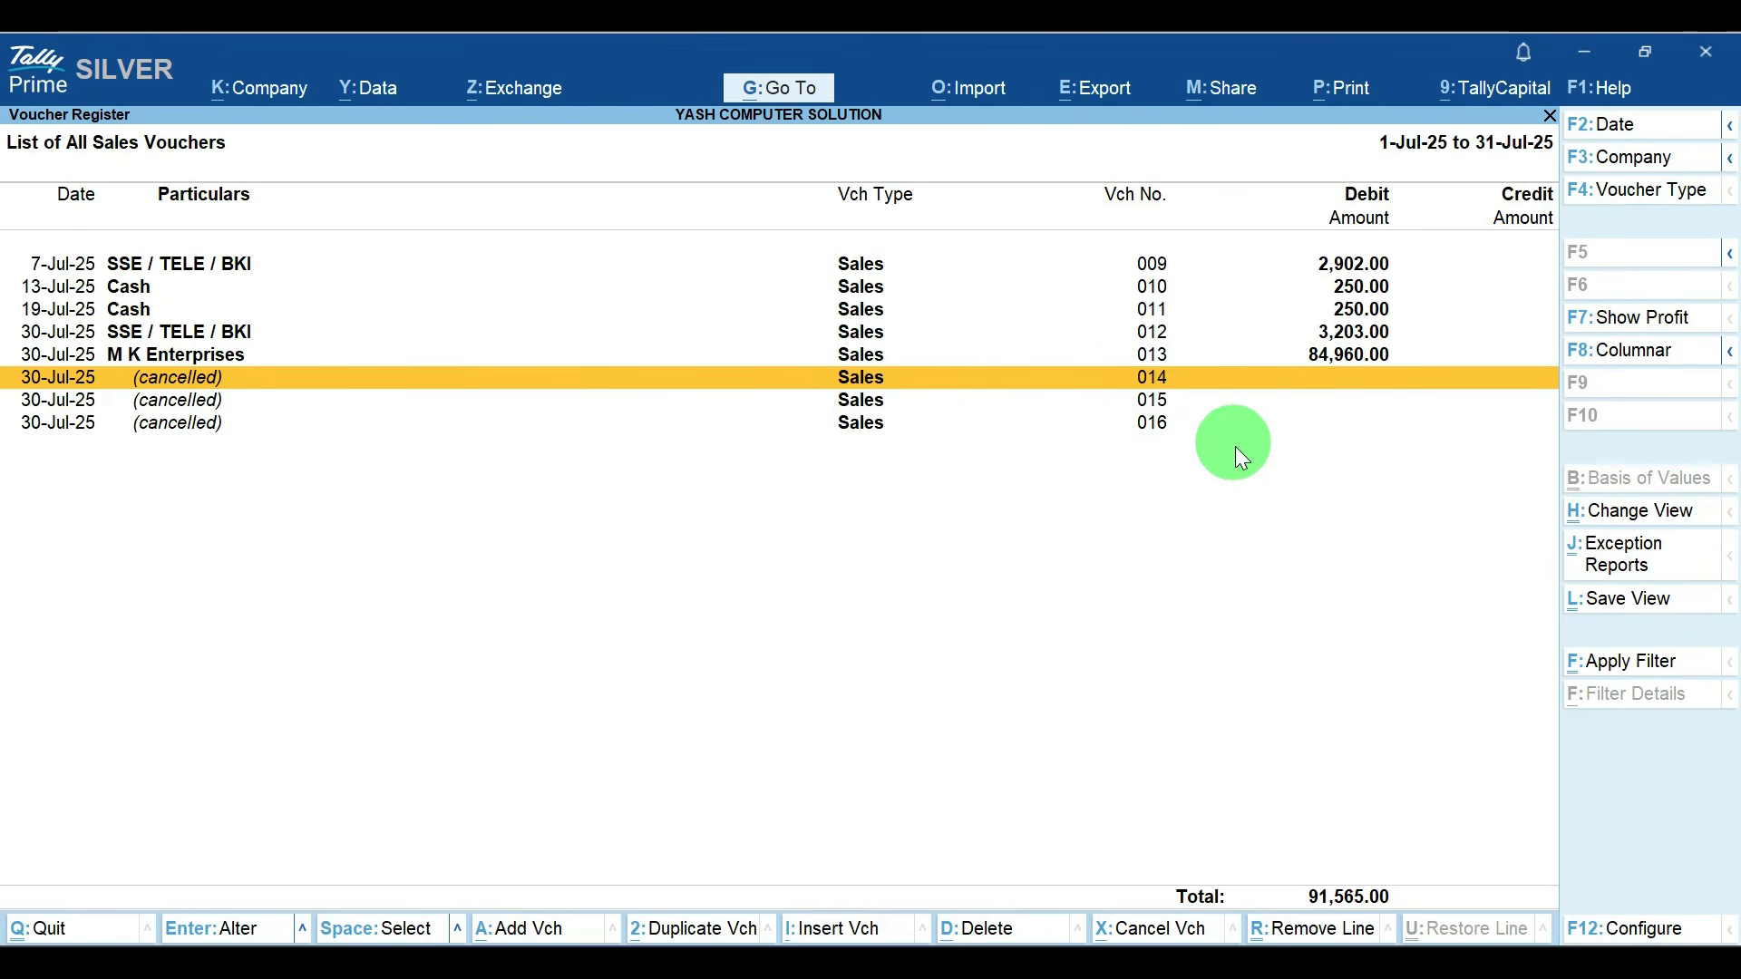
{"action": "key", "text": "Escape"}
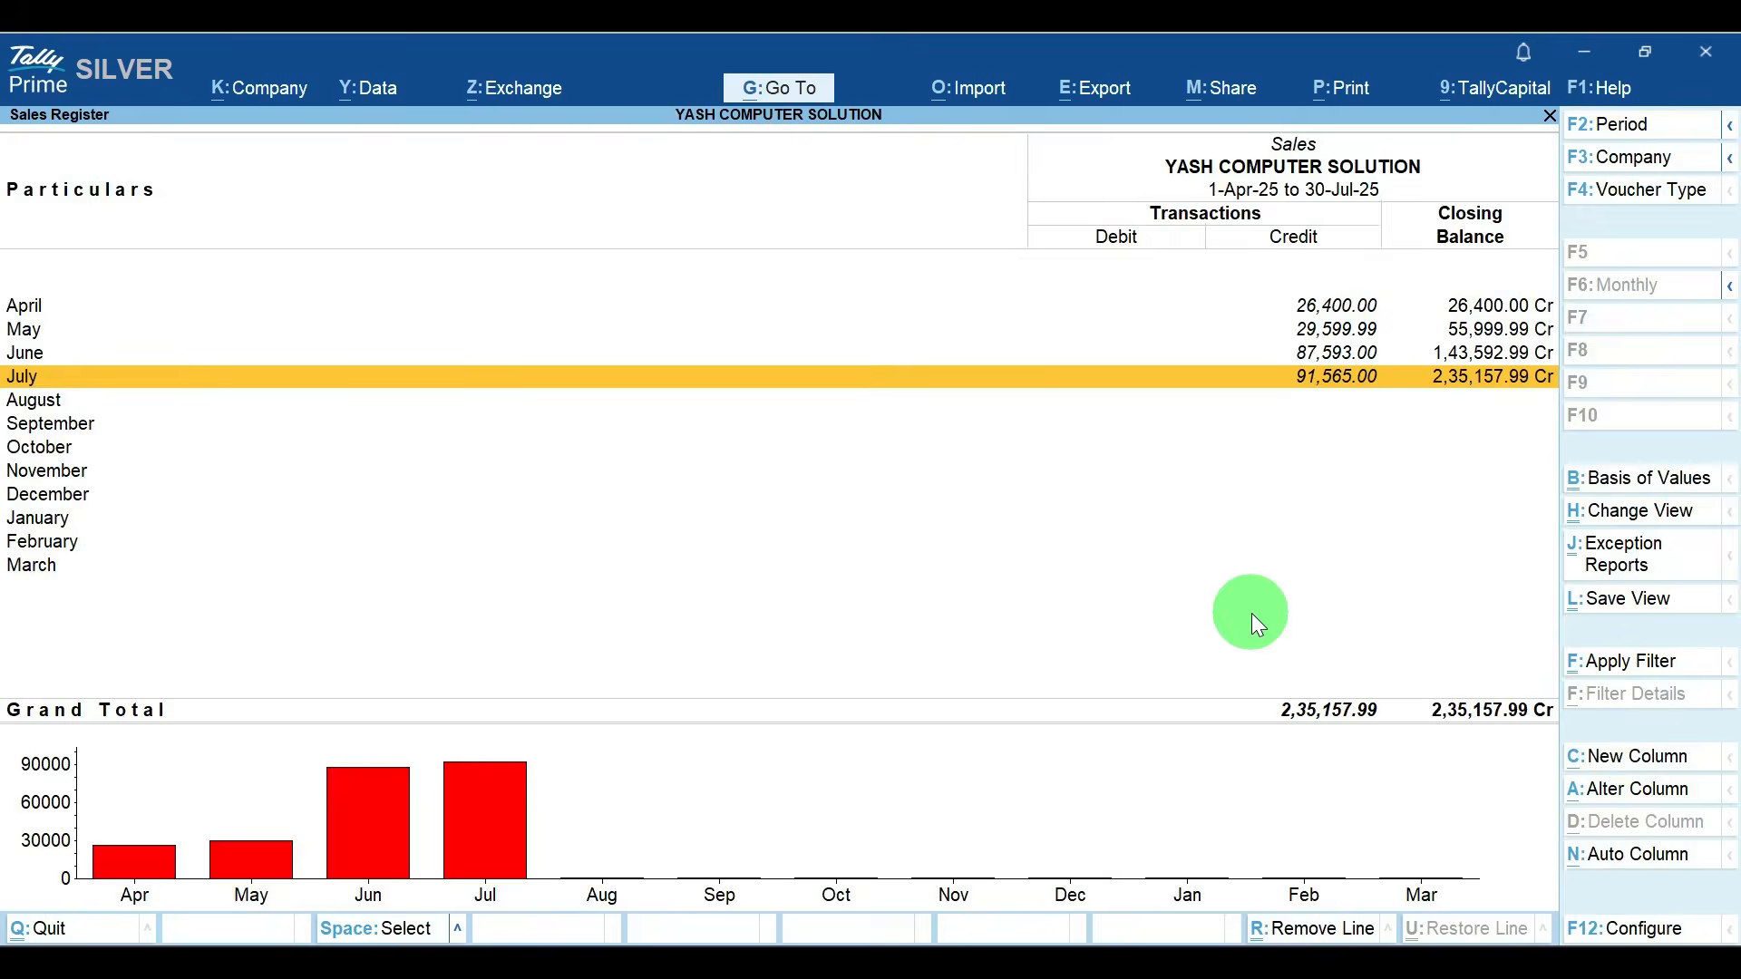
{"action": "key", "text": "Escape"}
{"action": "key", "text": "Escape"}
{"action": "key", "text": "Escape"}
{"action": "key", "text": "Escape"}
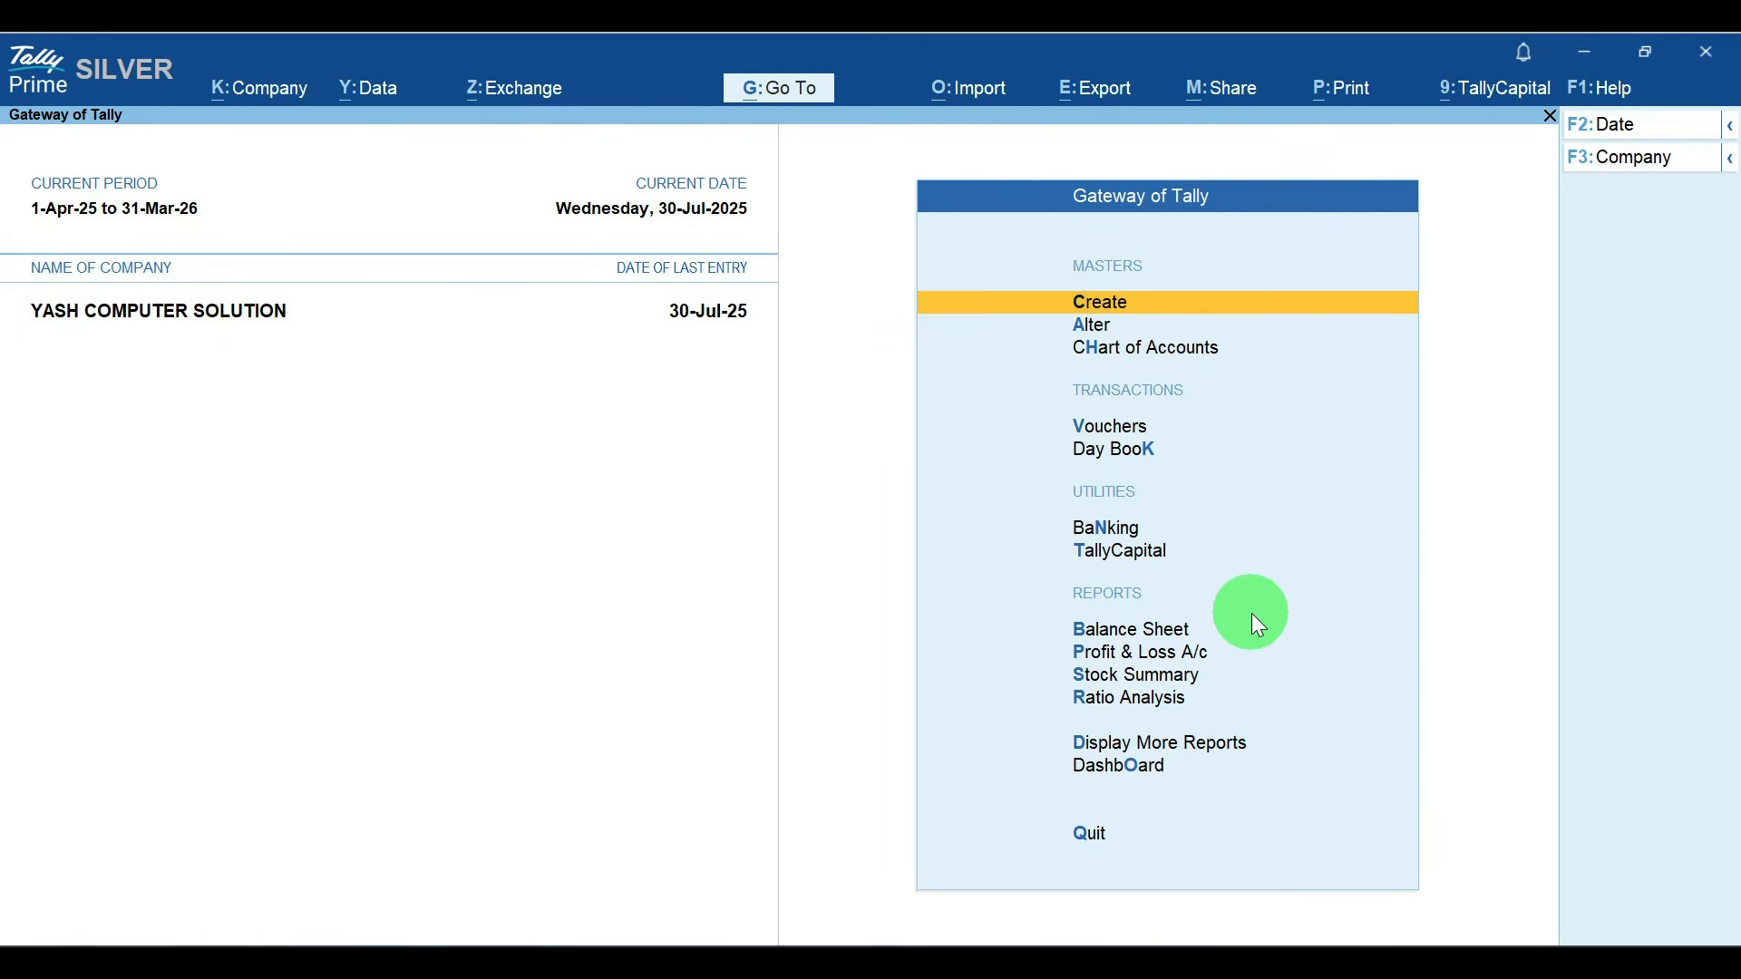